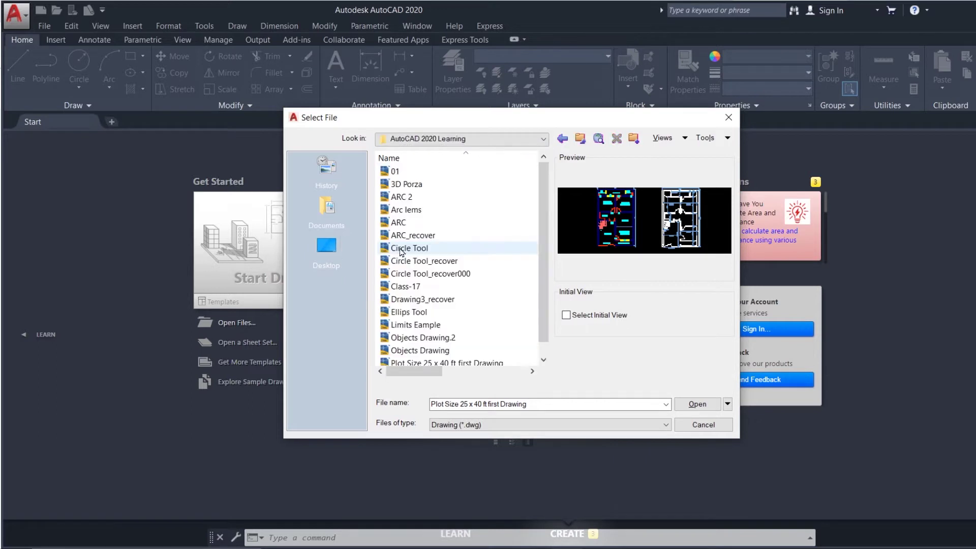
- Open the drawing "Plot Size 25 x 40 ft first Drawing" from the AutoCAD 2020 Learning folder
scroll(406, 305, "down", 1)
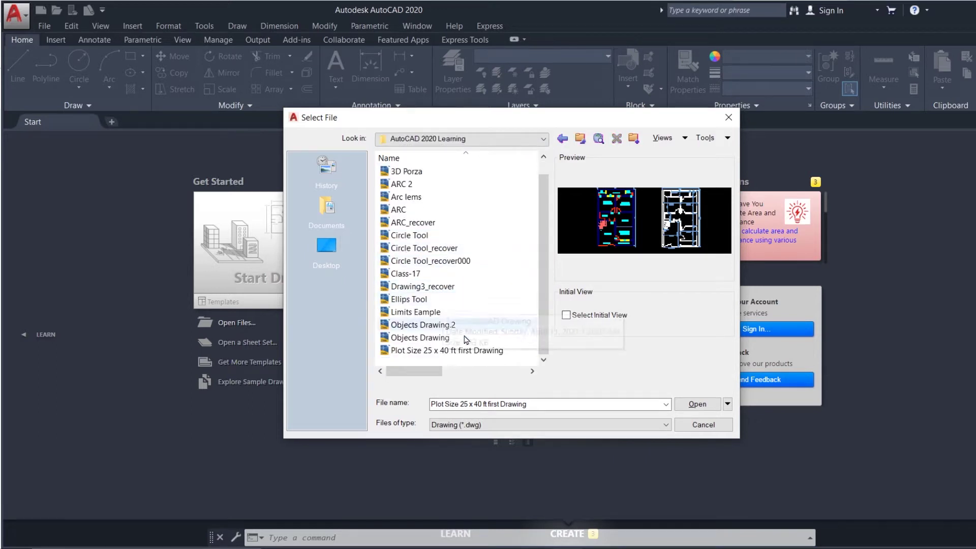
left_click(416, 311)
left_click(448, 350)
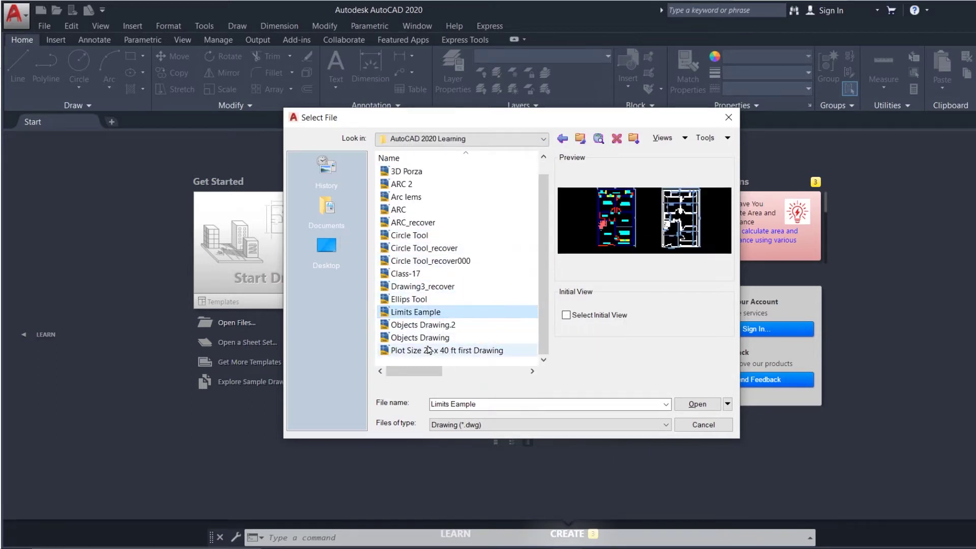
left_click(695, 403)
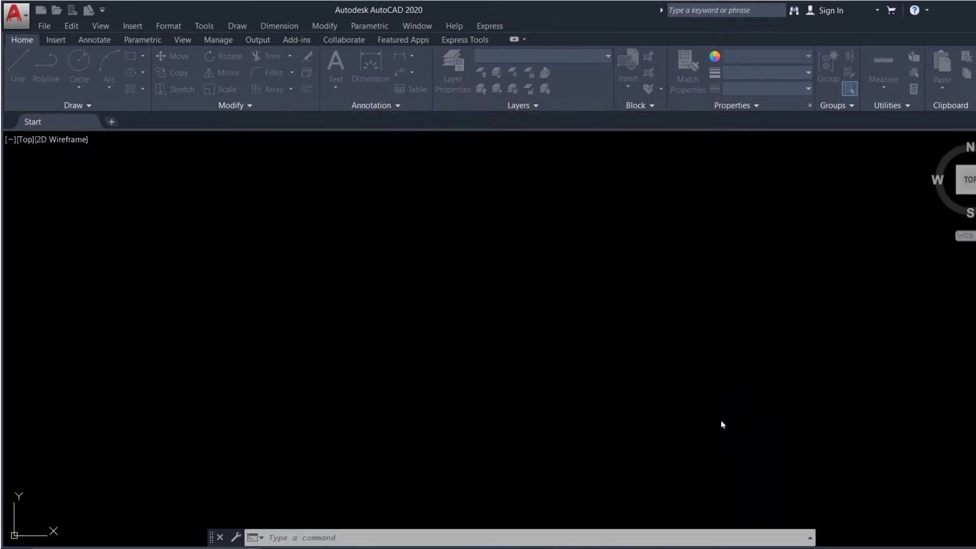
scroll(447, 350, "down", 2)
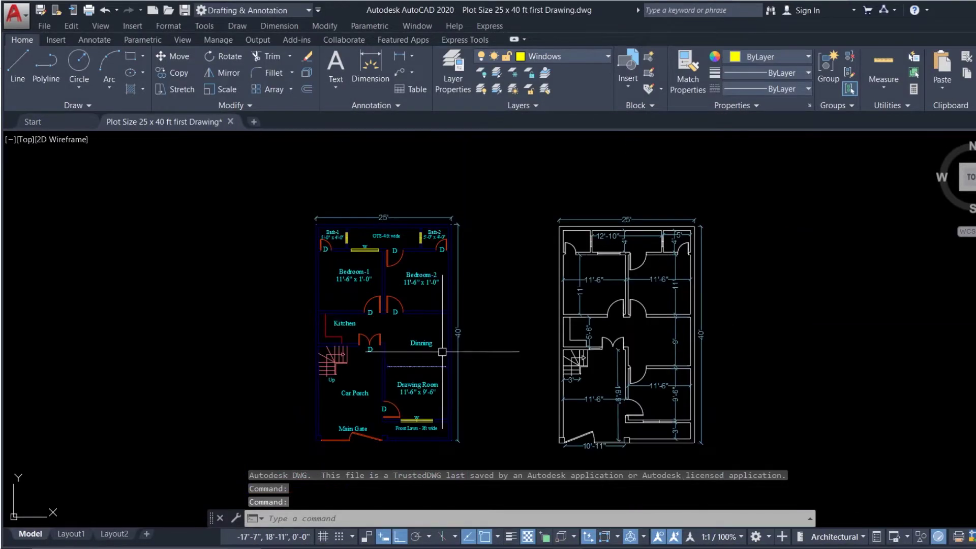
scroll(259, 367, "up", 2)
scroll(259, 367, "down", 3)
scroll(265, 362, "up", 3)
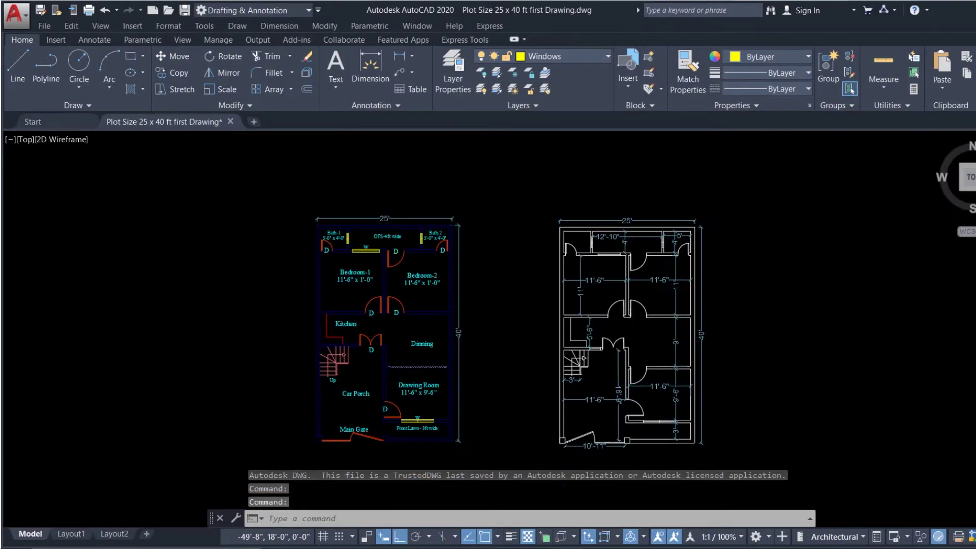
scroll(270, 355, "down", 1)
scroll(269, 355, "up", 1)
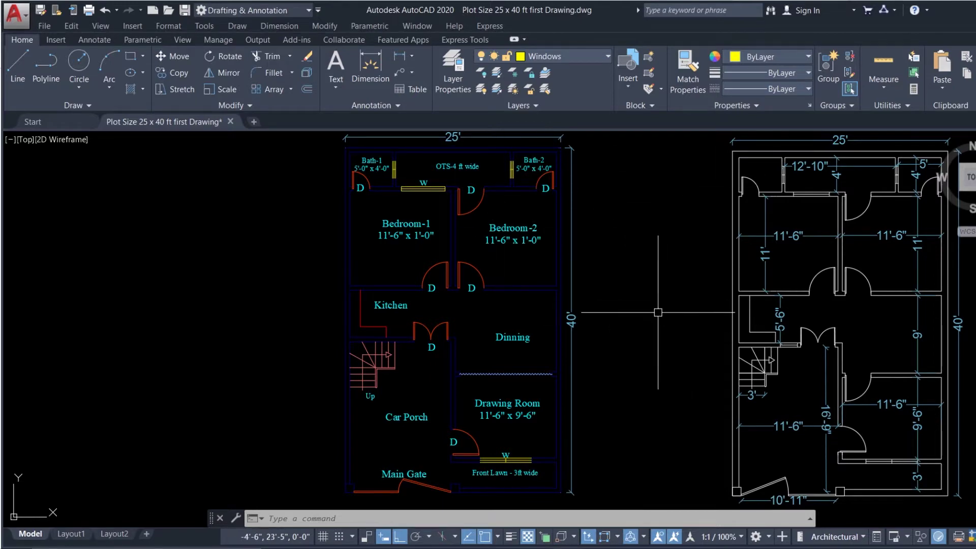
- Open the model's Plot settings in each available way and close them each time without plotting
key("ctrl+p")
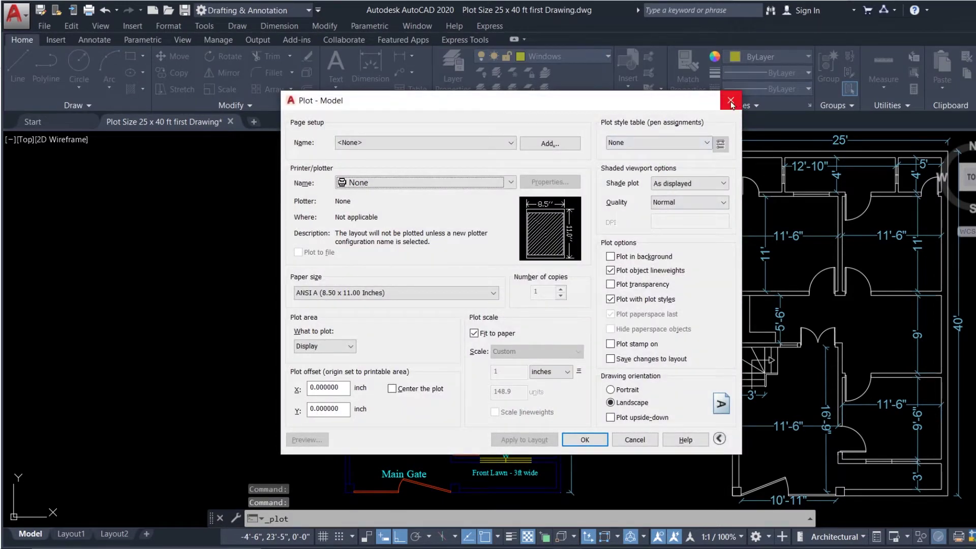
left_click(731, 100)
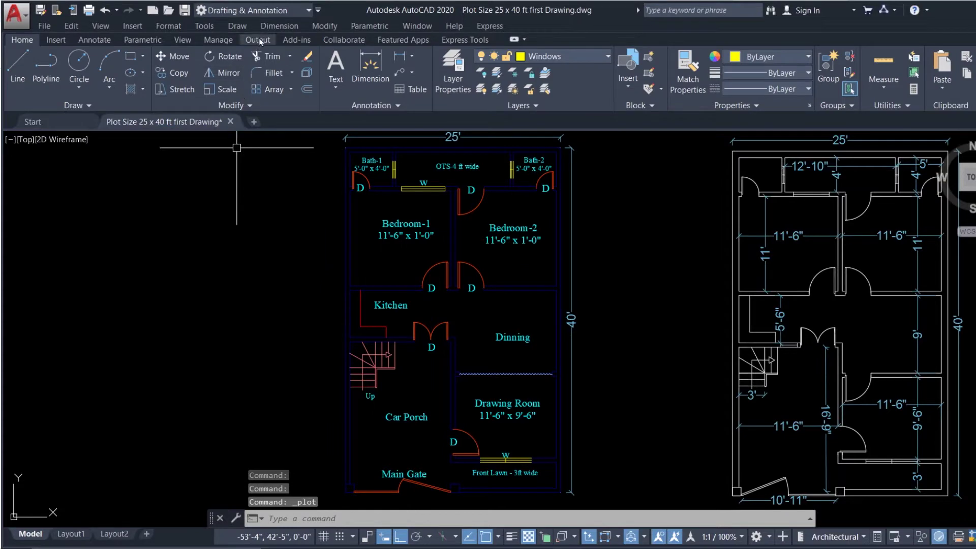
type("plot")
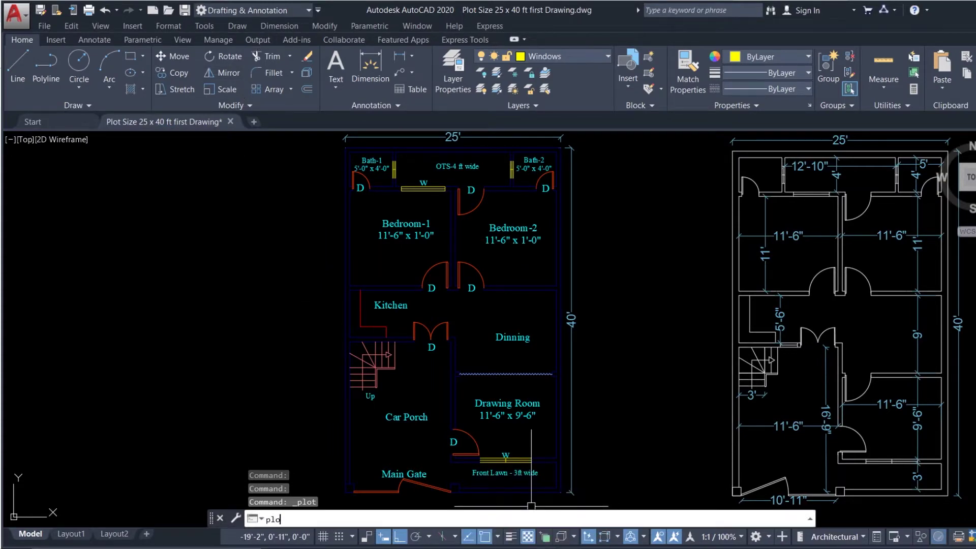
key("Return")
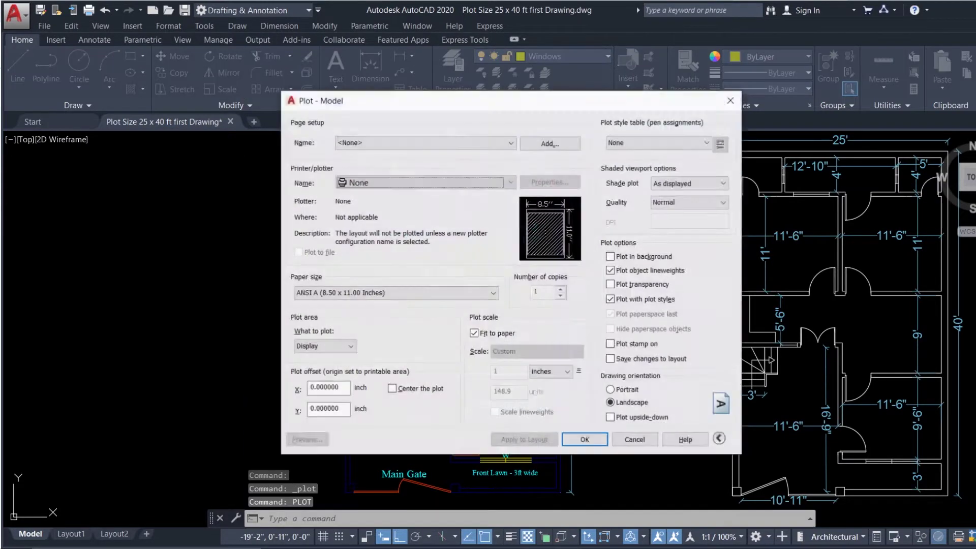
left_click(635, 440)
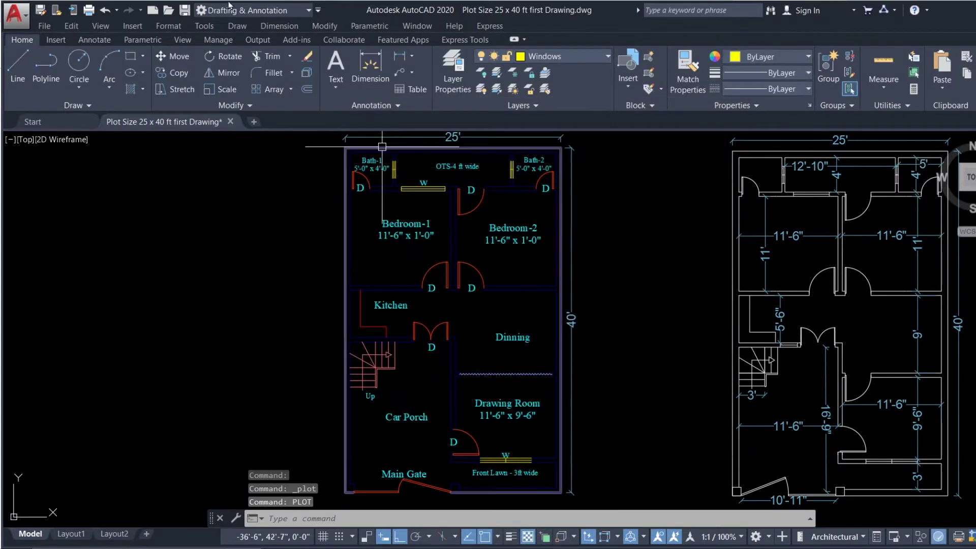
left_click(262, 40)
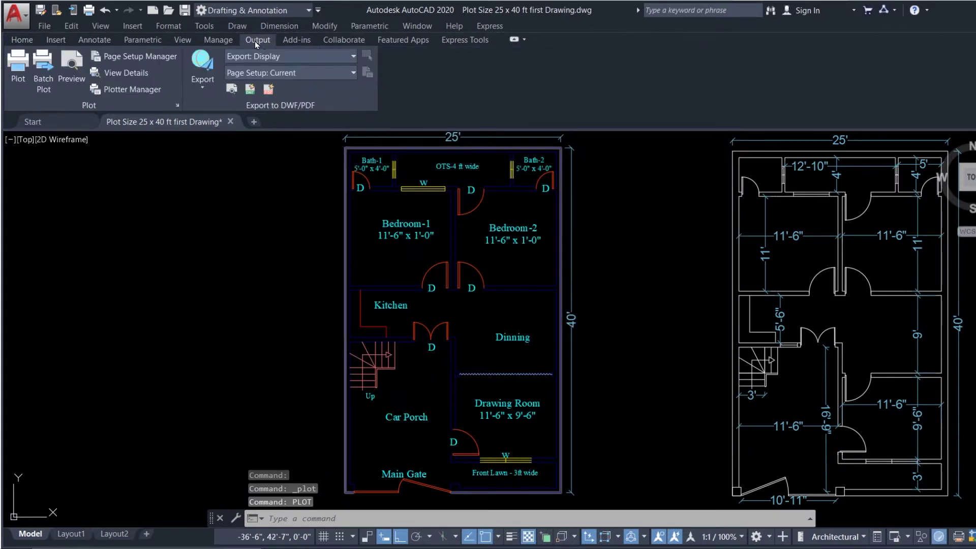
left_click(14, 79)
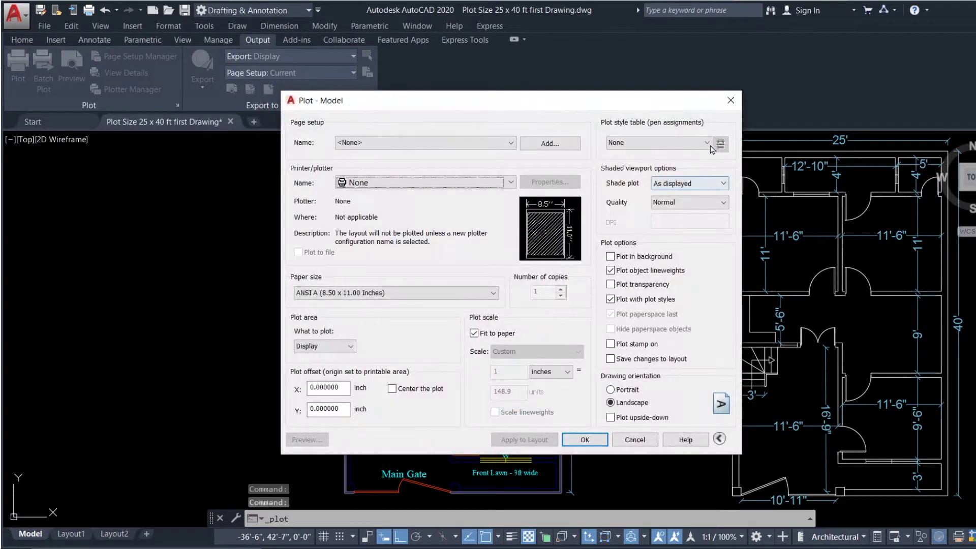
left_click(730, 100)
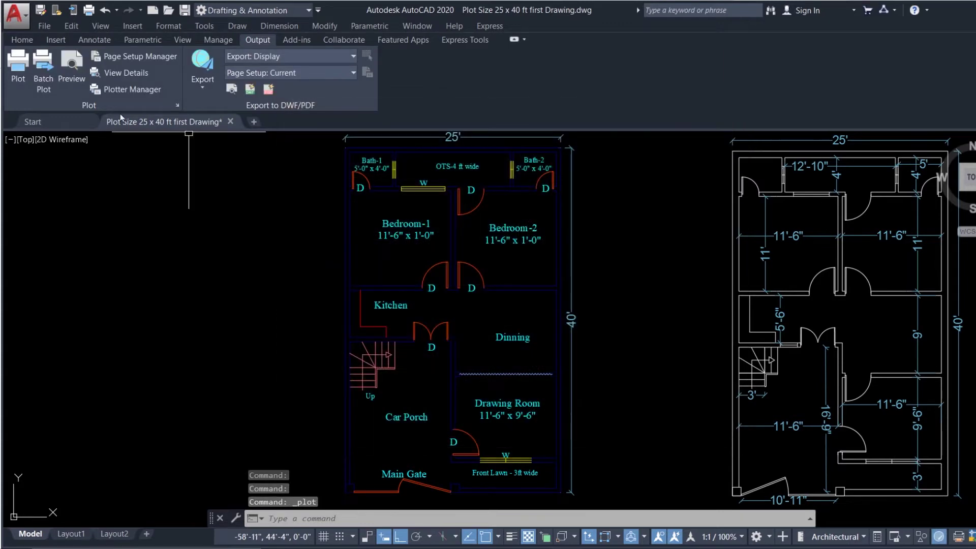
- Create a new page setup named "1st Print" based on the Model settings
left_click(130, 58)
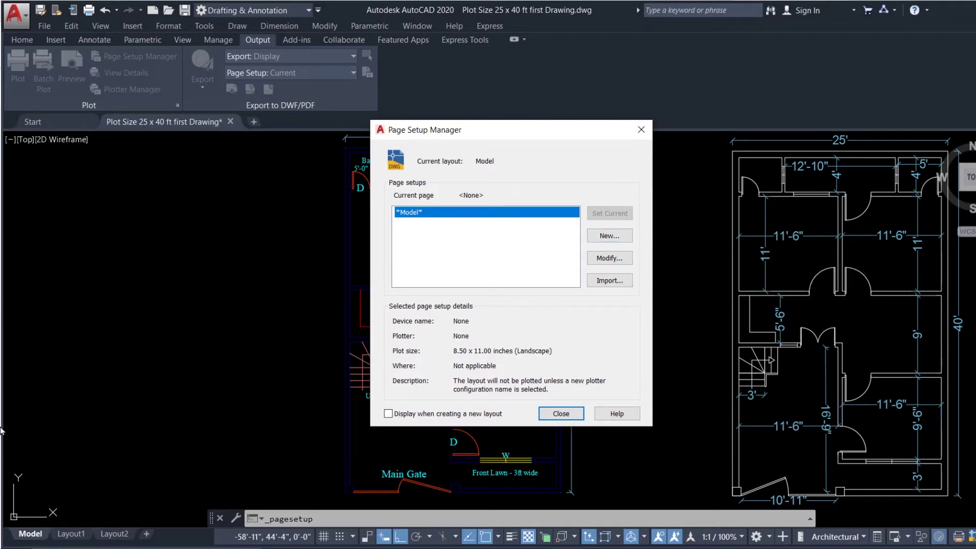
left_click(616, 236)
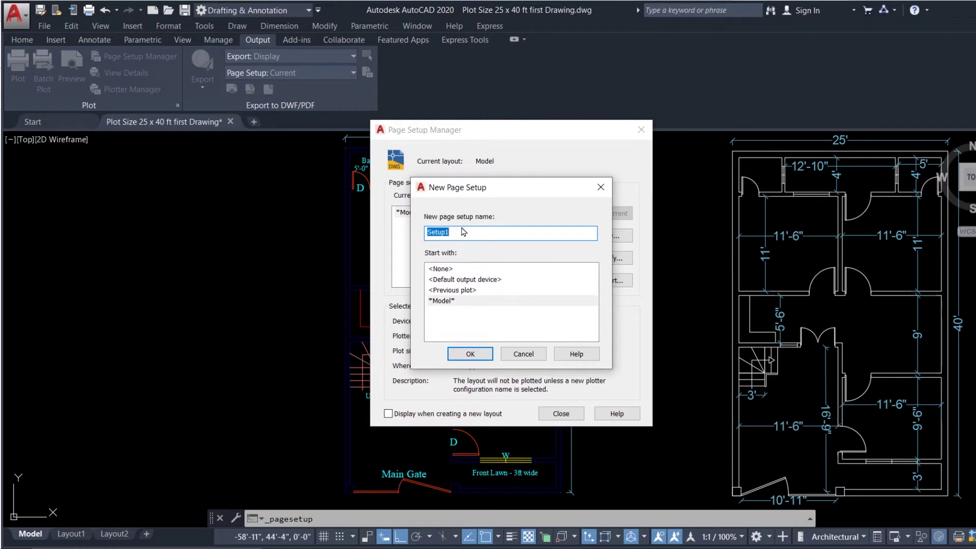
type("1st Print")
left_click(453, 354)
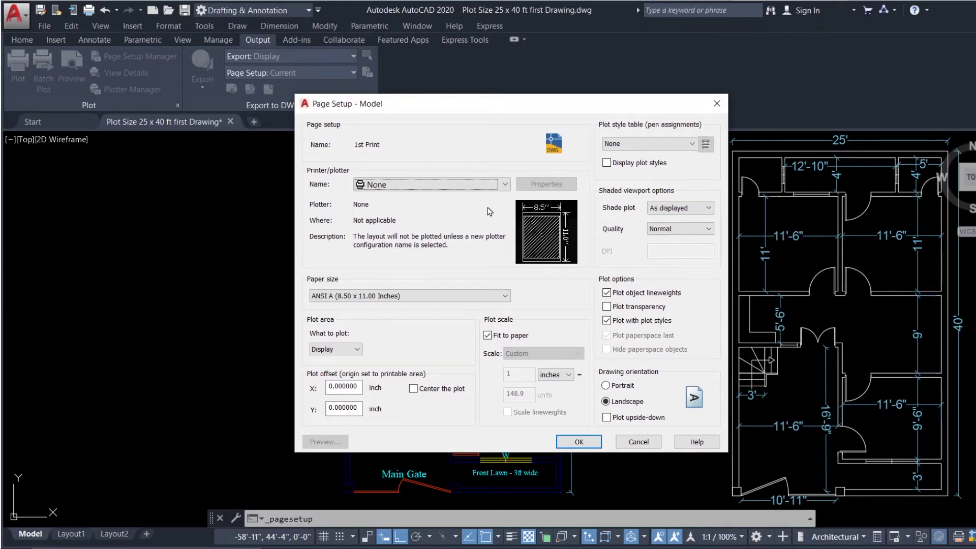
- Set the 1st Print page setup's printer to HP LaserJet 1020 and its paper size to A4
left_click(457, 185)
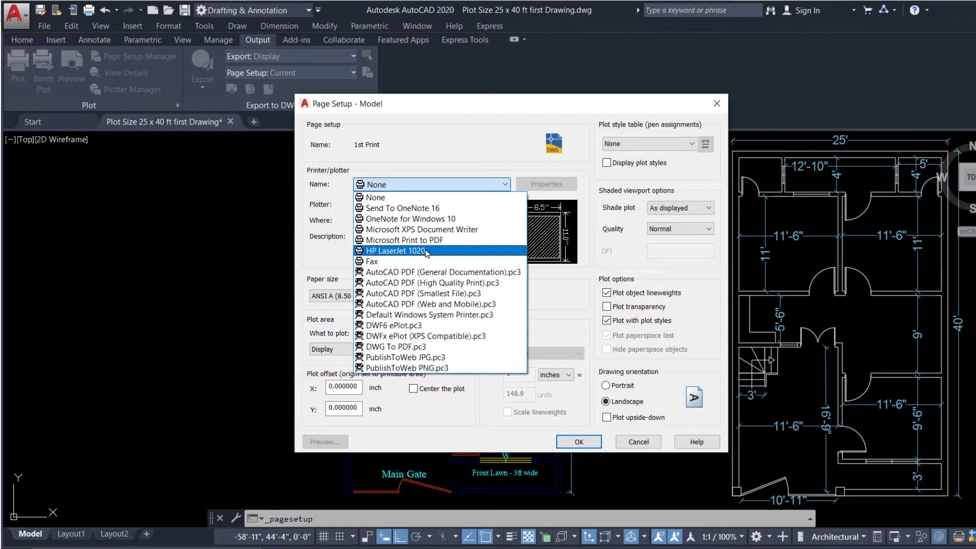
left_click(434, 253)
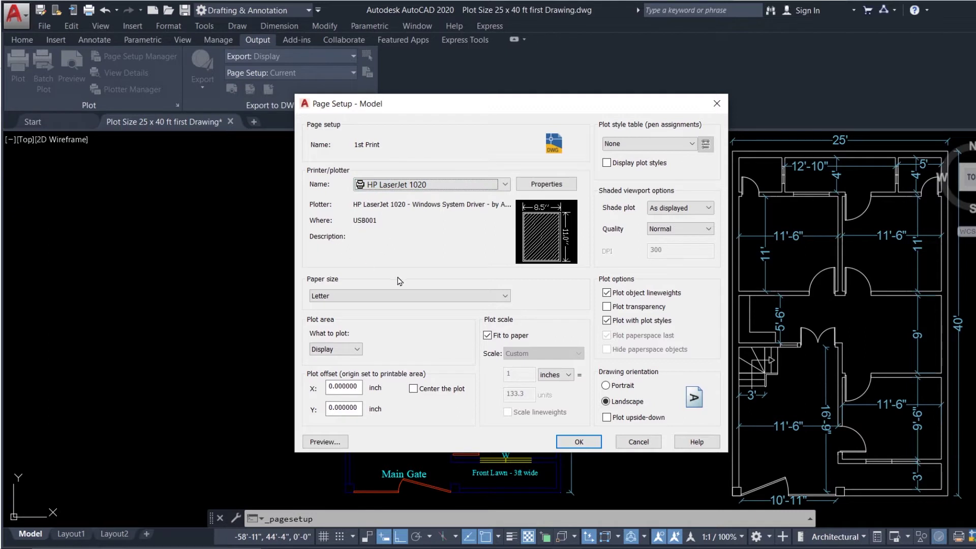
left_click(414, 299)
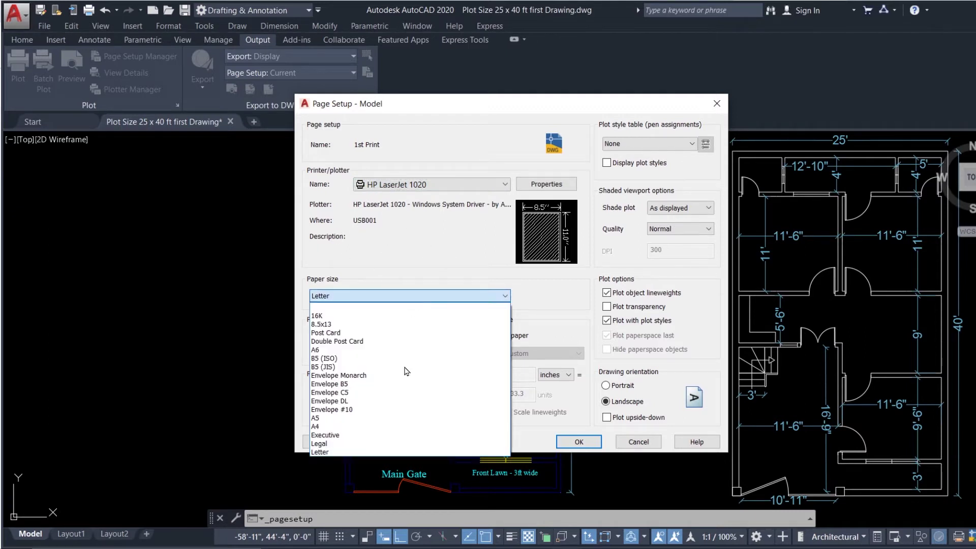
left_click(331, 429)
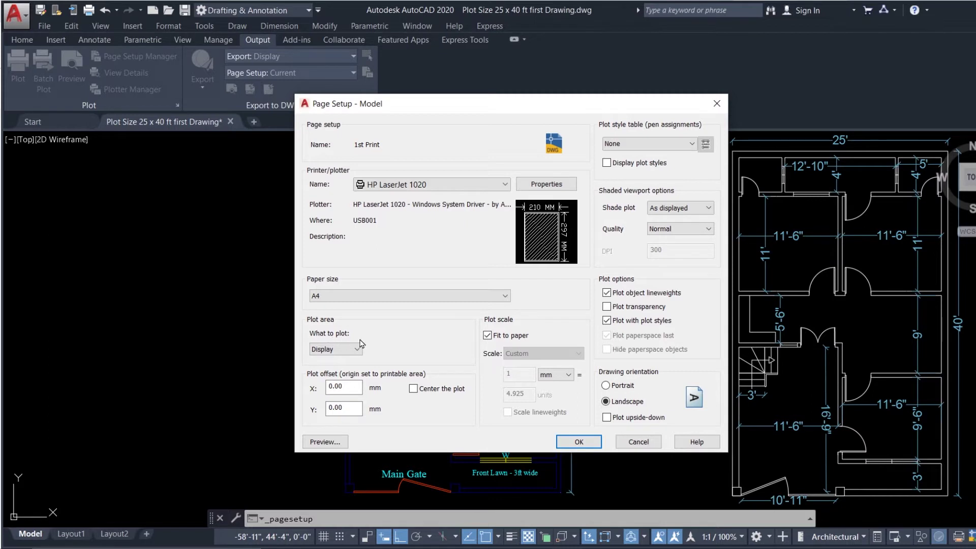
- Preview the page setup with Display as the plot area, and leave the page setup without applying its settings
left_click(351, 352)
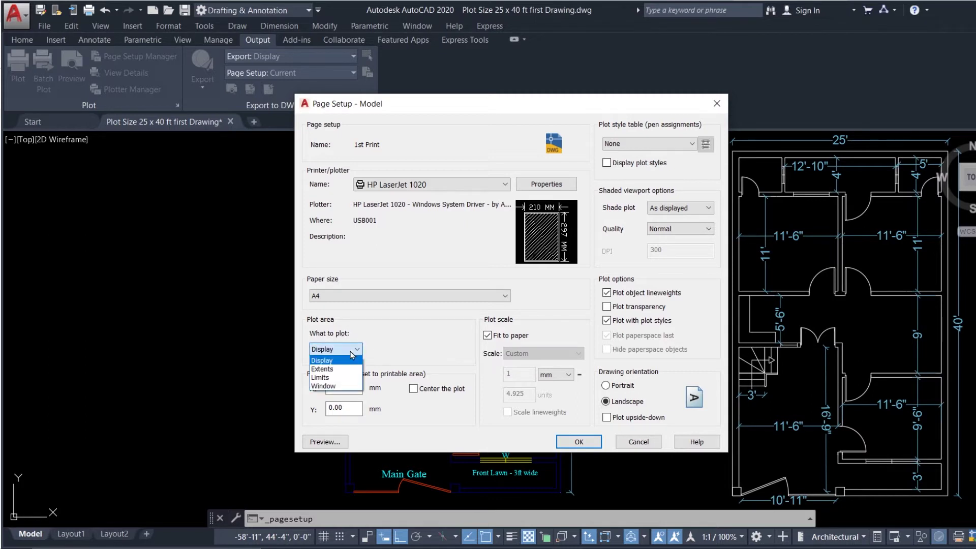
left_click(351, 351)
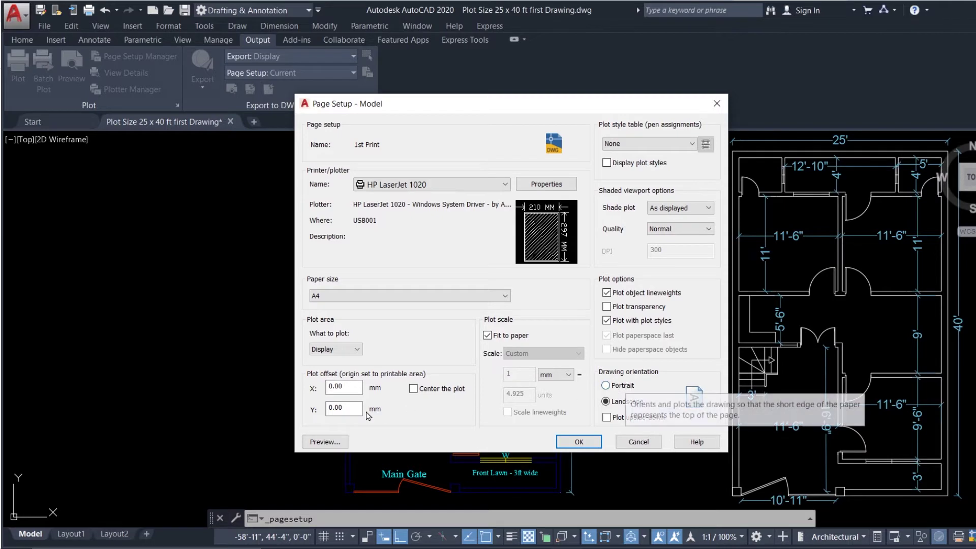
left_click(326, 442)
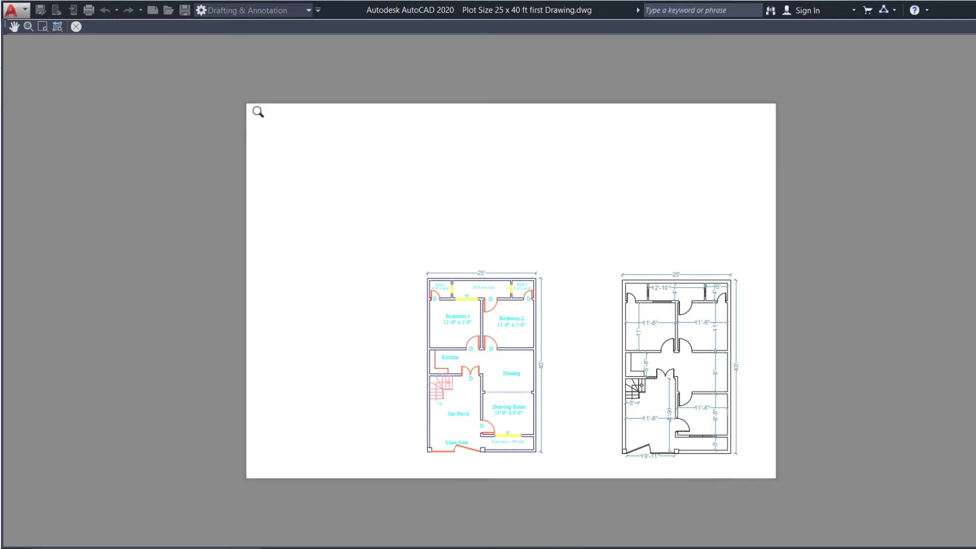
key("Escape")
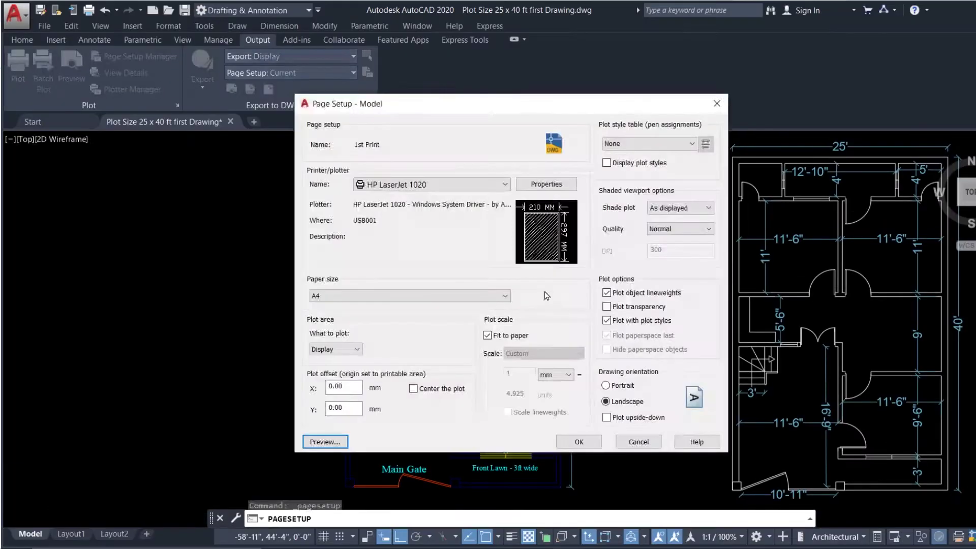
left_click(639, 442)
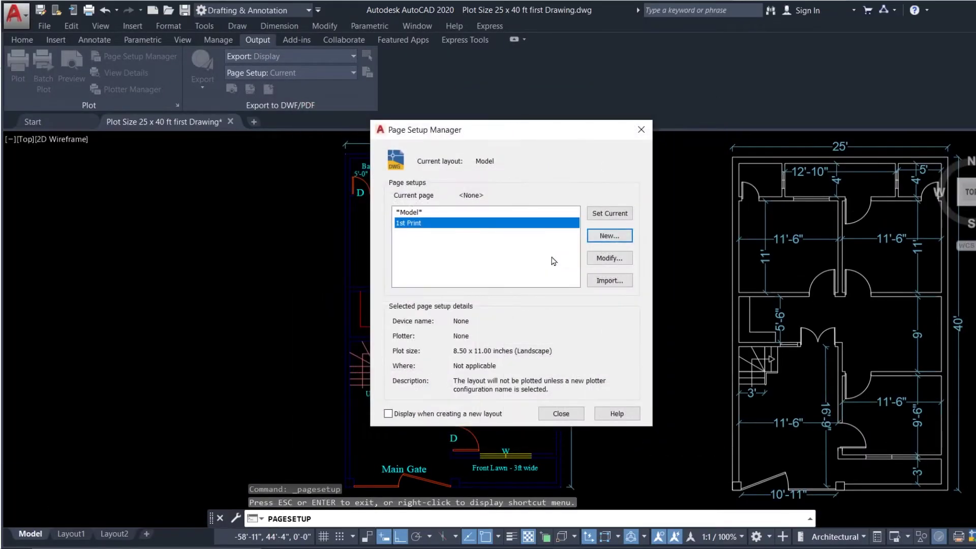
left_click(561, 413)
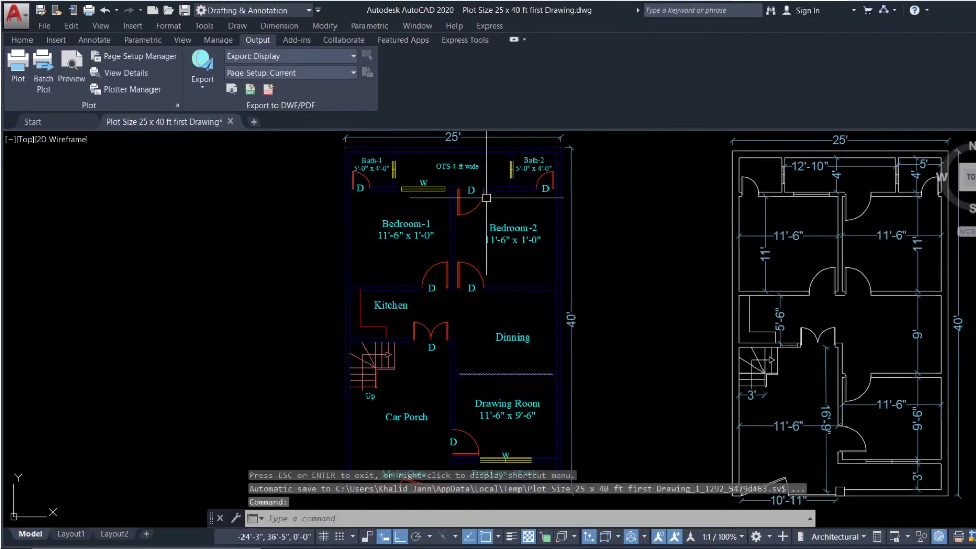
- Start a plot of a close-up display of the window above Bedroom-1, using the HP LaserJet 1020 printer
scroll(417, 194, "up", 8)
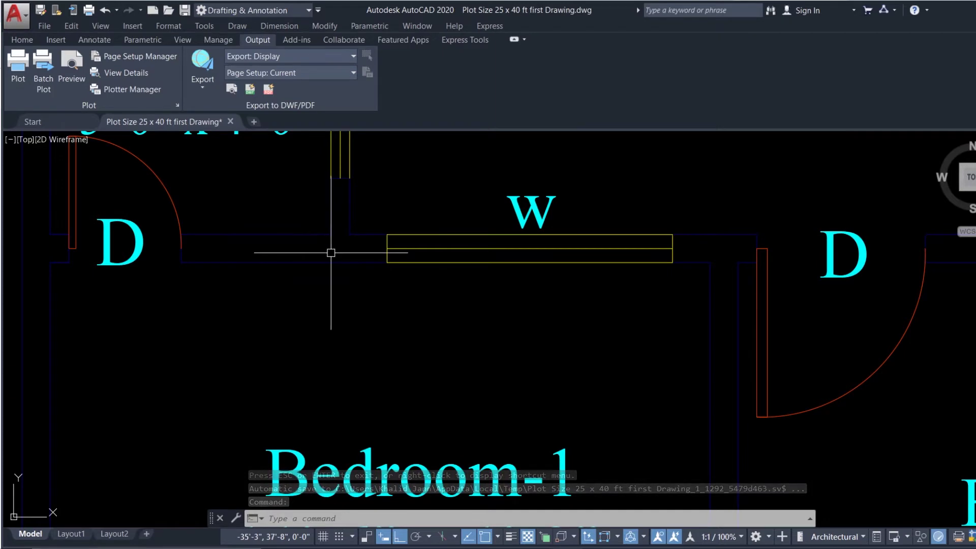
key("ctrl+p")
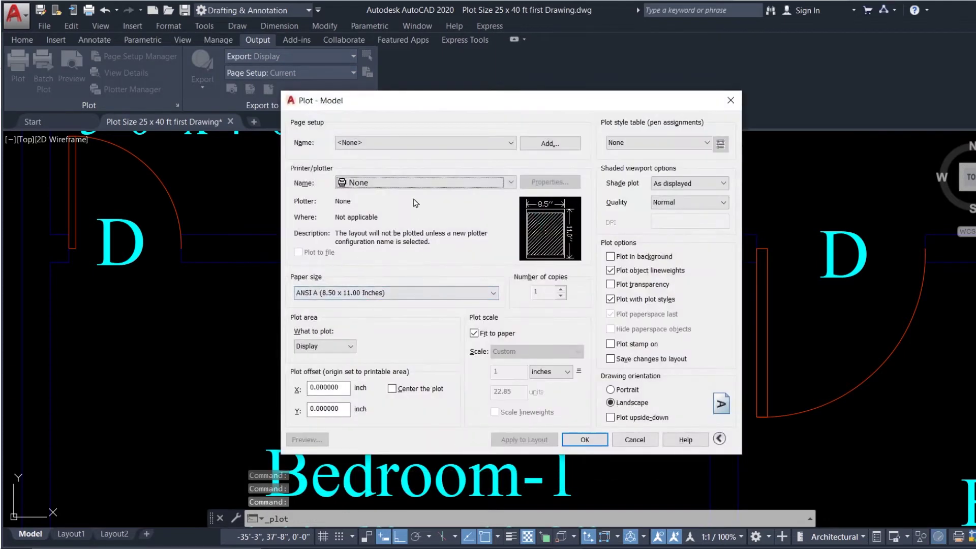
left_click(447, 183)
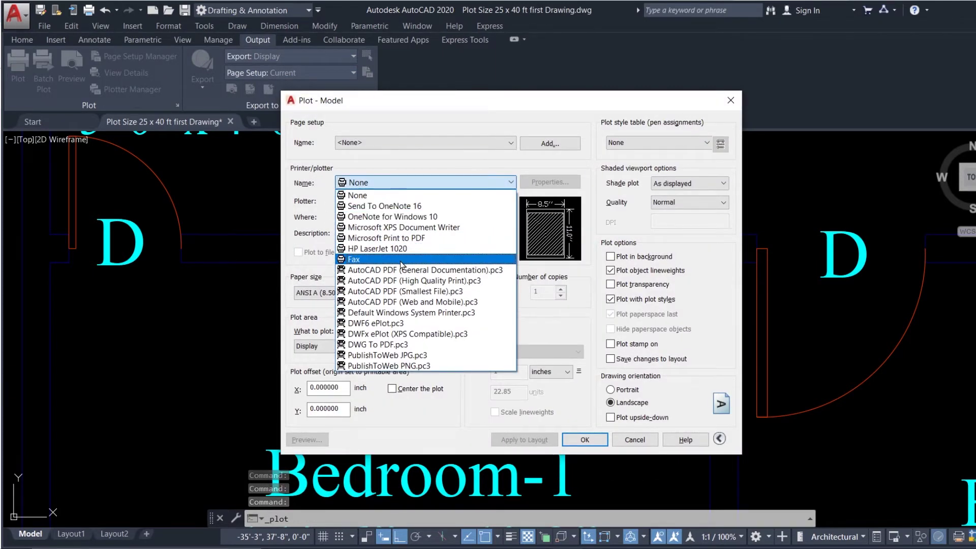
left_click(396, 248)
- Apply the 1st Print page setup to the plot, and set the printer back to HP LaserJet 1020
left_click(435, 143)
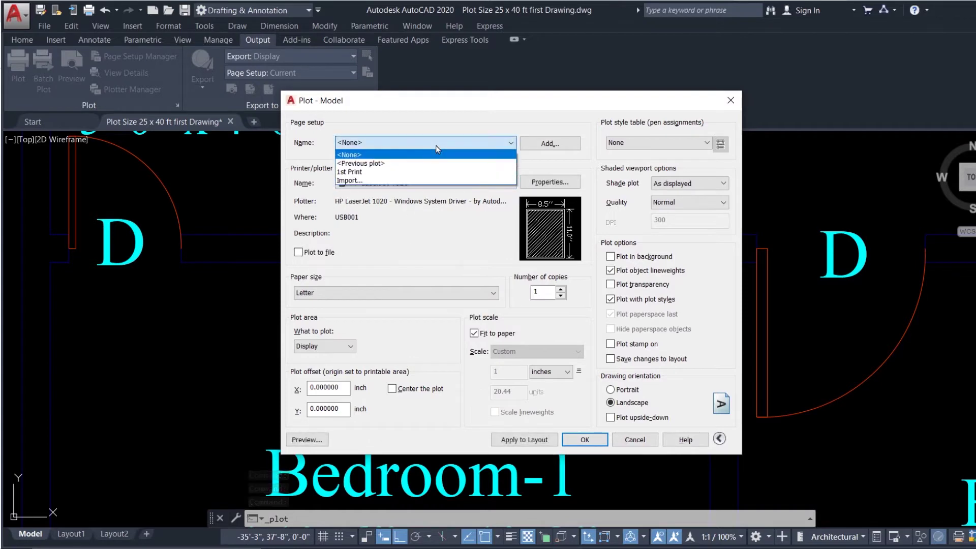
left_click(393, 172)
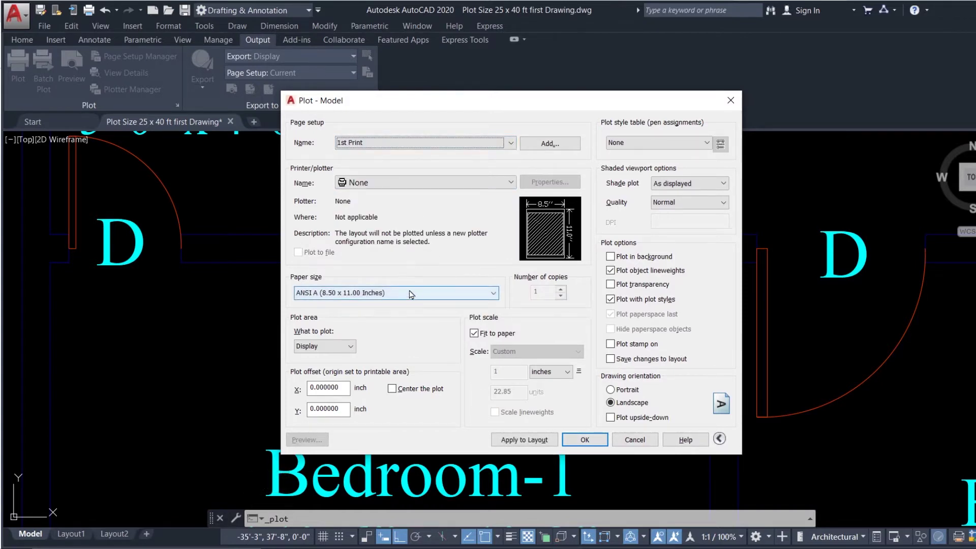
left_click(398, 183)
left_click(396, 248)
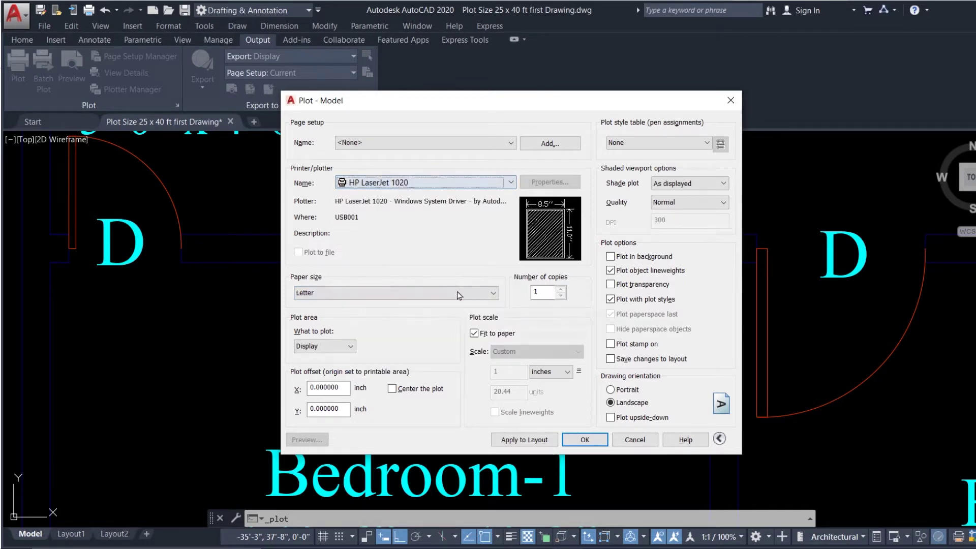
- Keep Display as the plot area and preview the plot of the close-up view
left_click(349, 348)
left_click(342, 352)
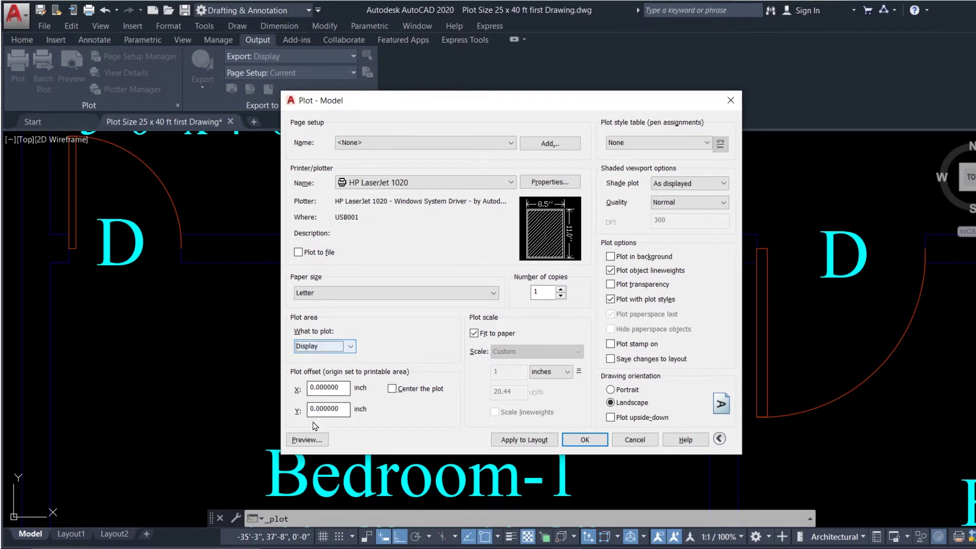
left_click(307, 439)
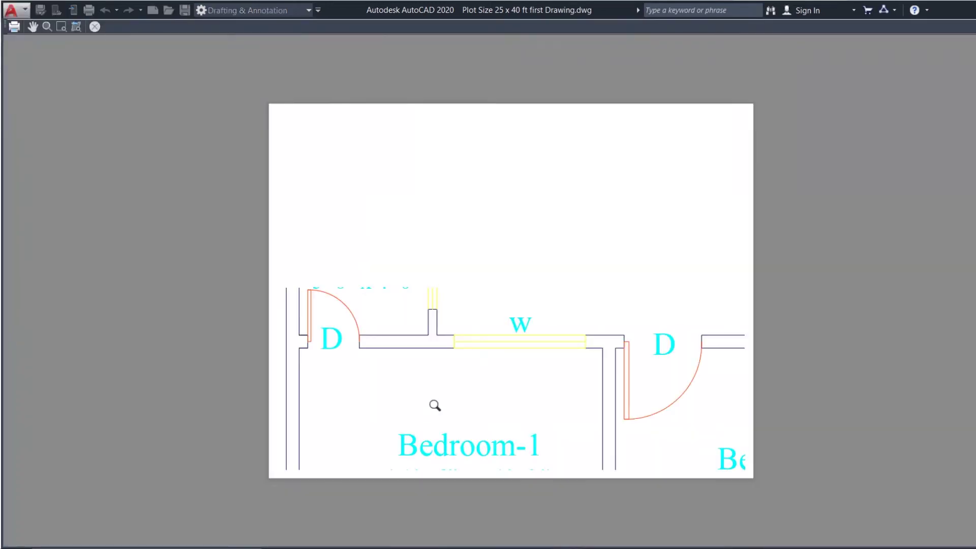
- Preview the plot with Extents as the plot area and the plot centered on the paper, and leave it without printing
key("Escape")
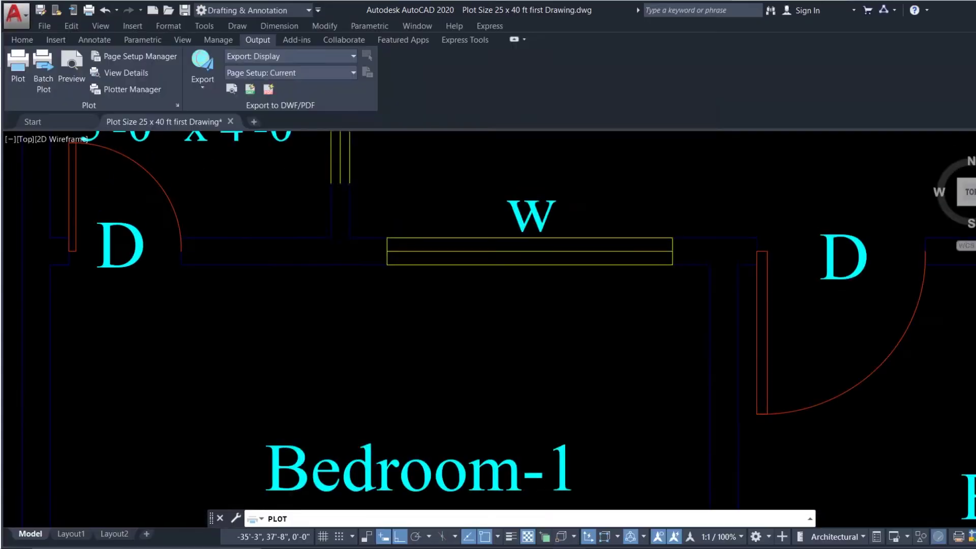
left_click(339, 346)
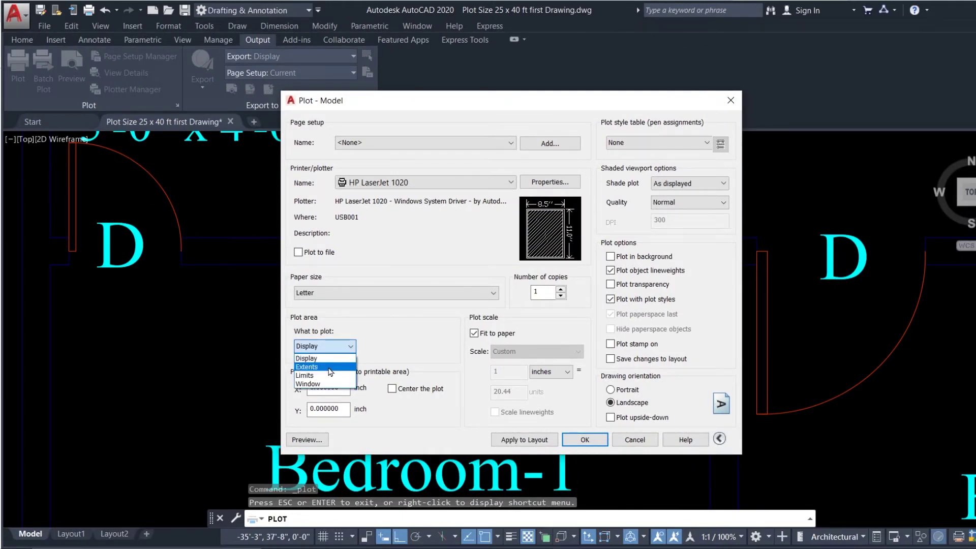
left_click(330, 367)
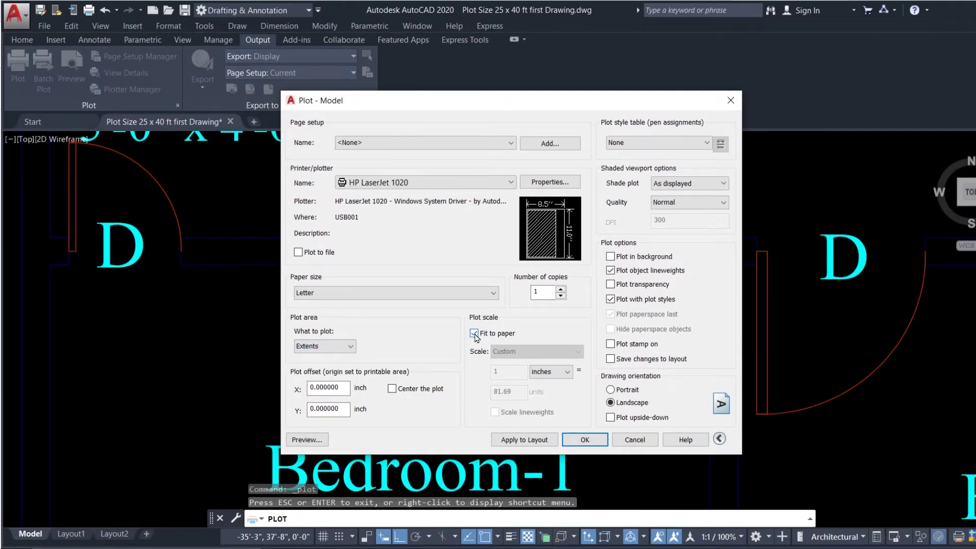
left_click(391, 390)
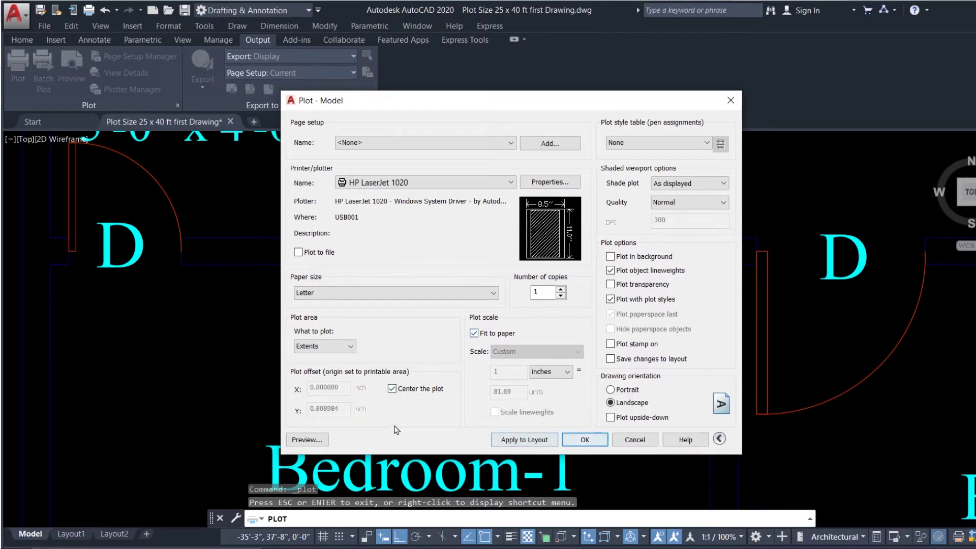
left_click(307, 440)
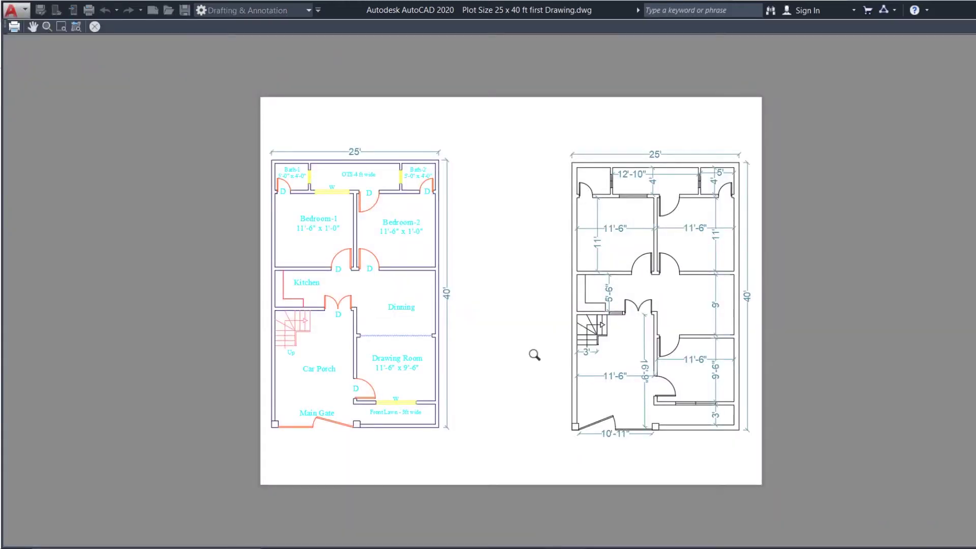
key("Escape")
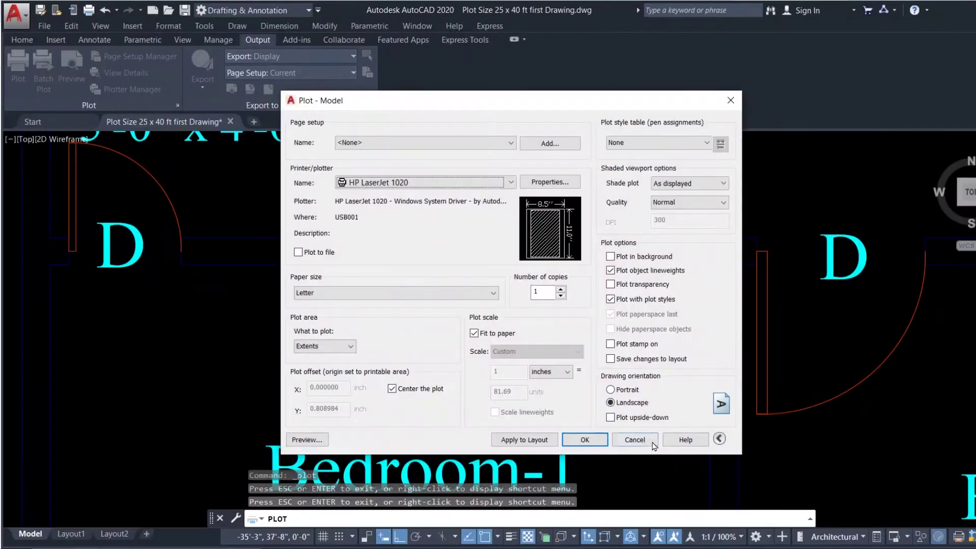
left_click(632, 436)
- Move the dimensioned plan horizontally about 15 ft to the left, close beside the colored plan with room names
scroll(539, 273, "down", 6)
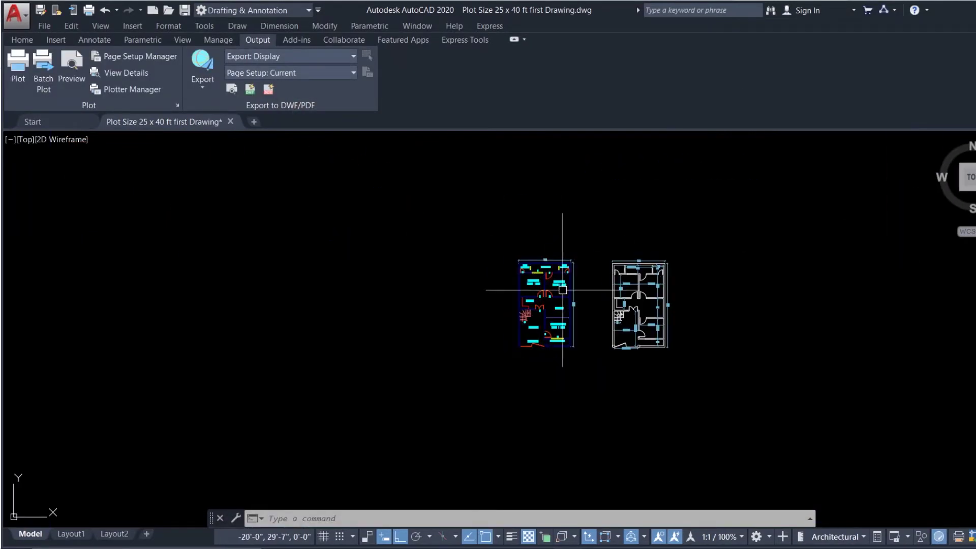
left_click(601, 236)
left_click(678, 363)
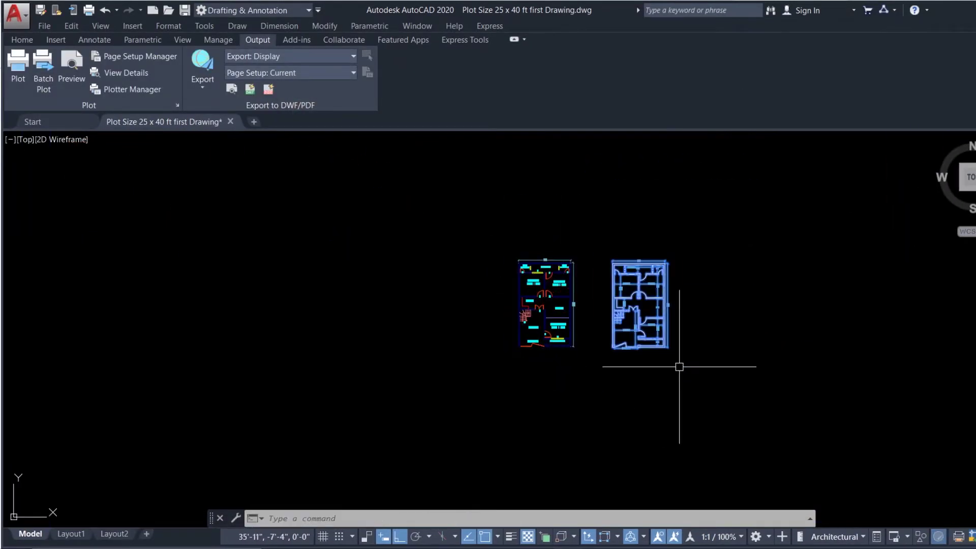
type("m")
key("Return")
left_click(726, 393)
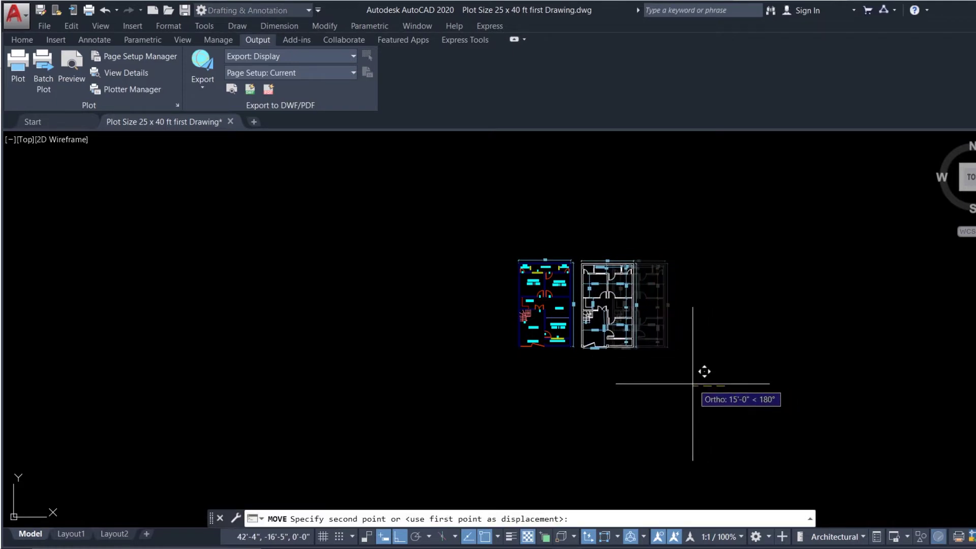
left_click(692, 382)
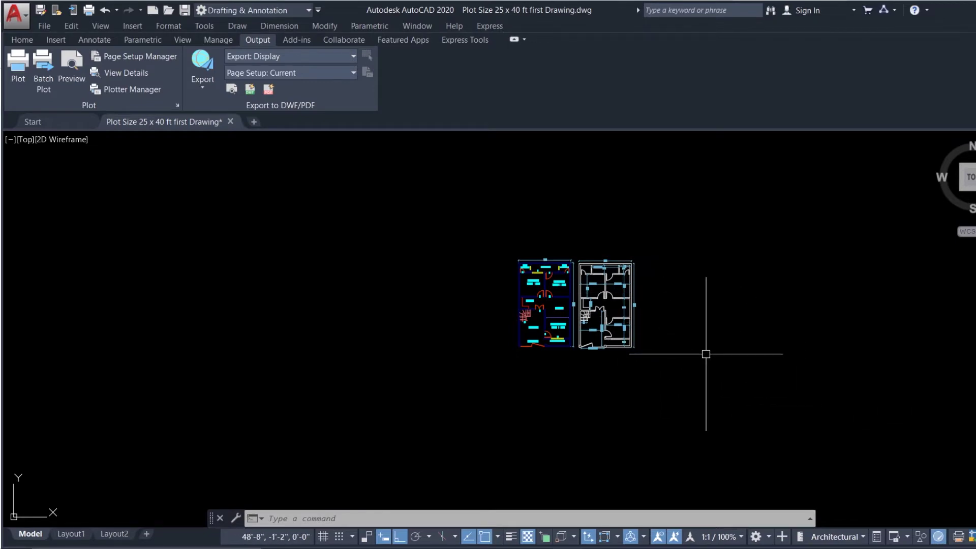
- Preview a plot of the two closely spaced plans using Extents and the HP LaserJet 1020 printer, and cancel the plot
left_click(18, 61)
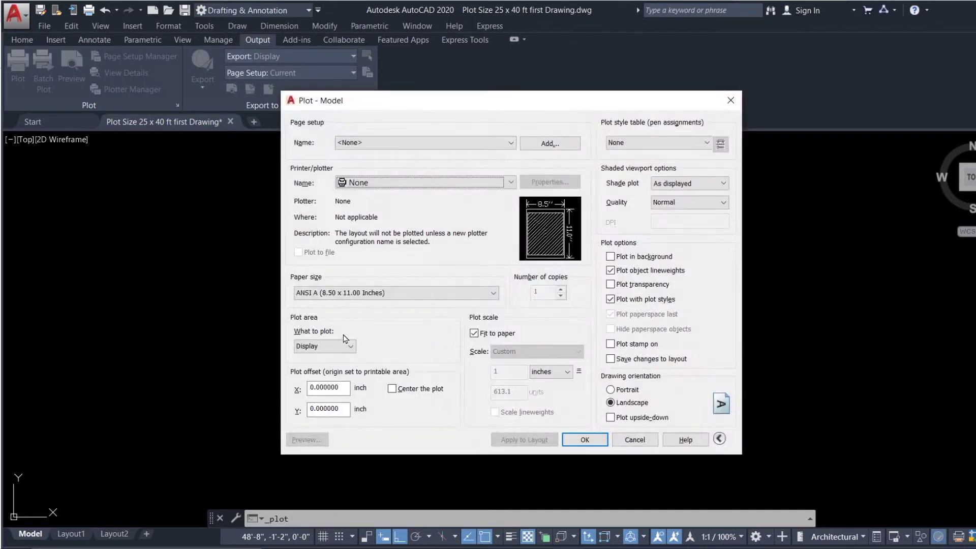
left_click(328, 346)
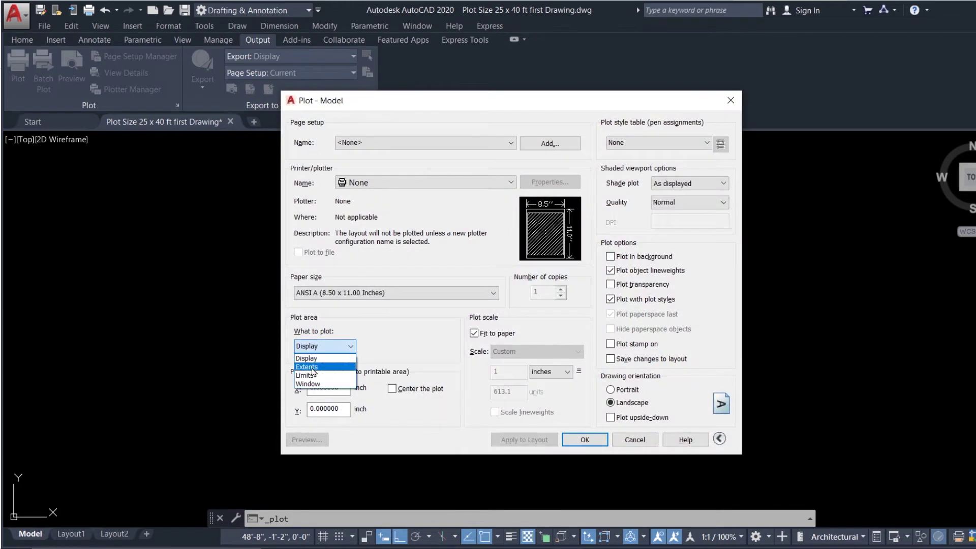
left_click(312, 367)
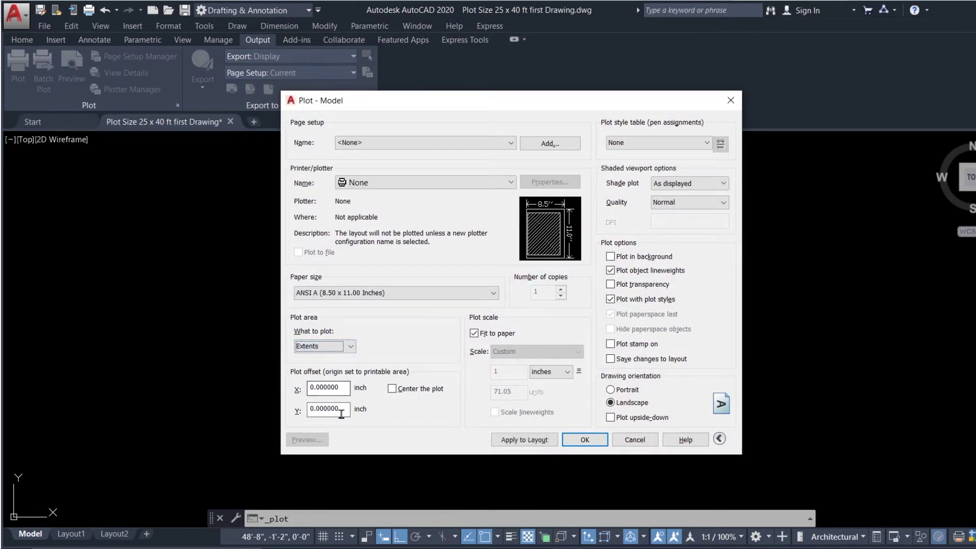
left_click(376, 183)
left_click(394, 250)
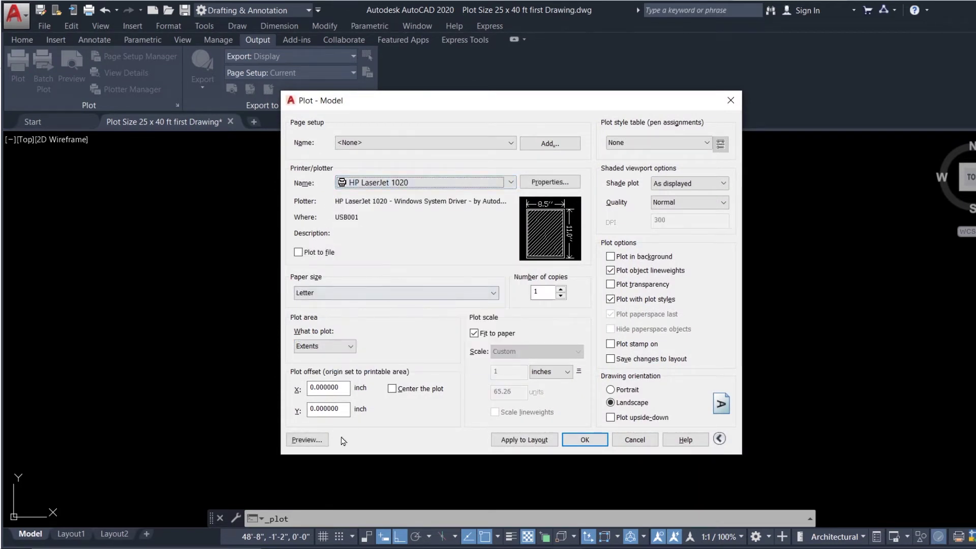
left_click(307, 440)
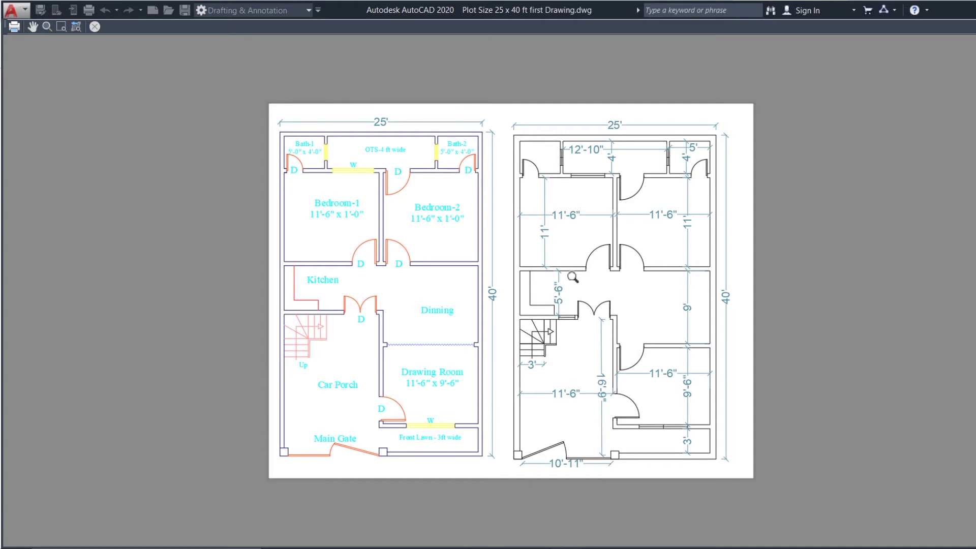
key("Escape")
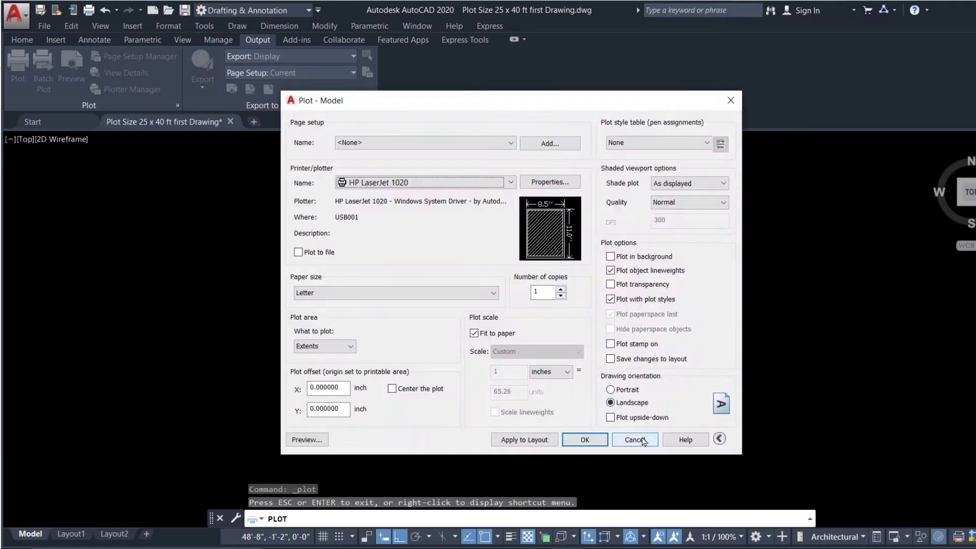
left_click(634, 439)
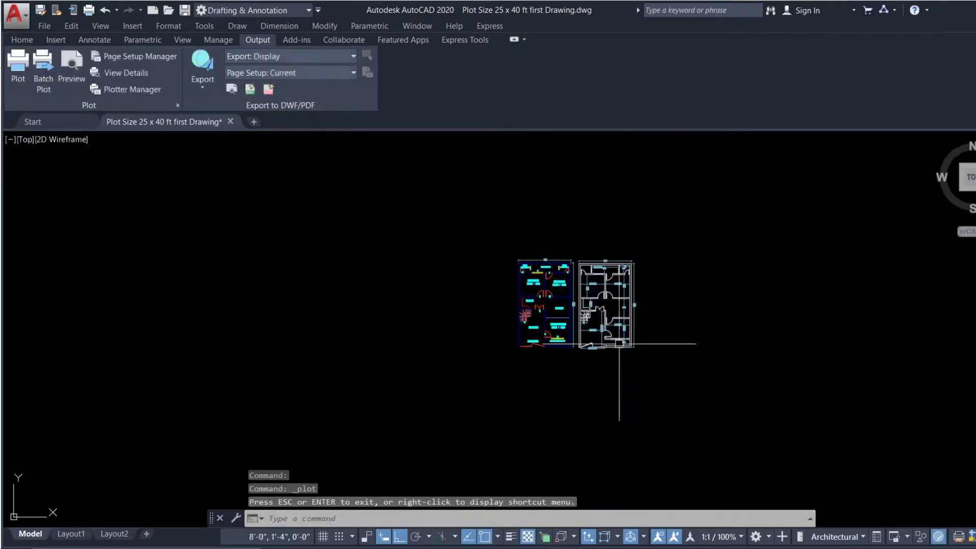
- Move the dimensioned plan horizontally far to the right, leaving a wide gap between it and the colored plan
scroll(574, 213, "up", 3)
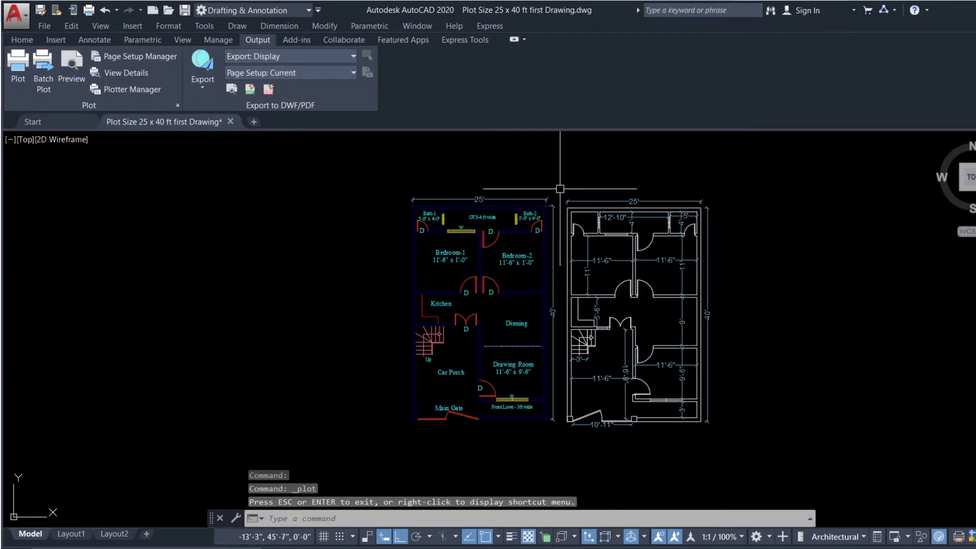
left_click(566, 203)
left_click(743, 447)
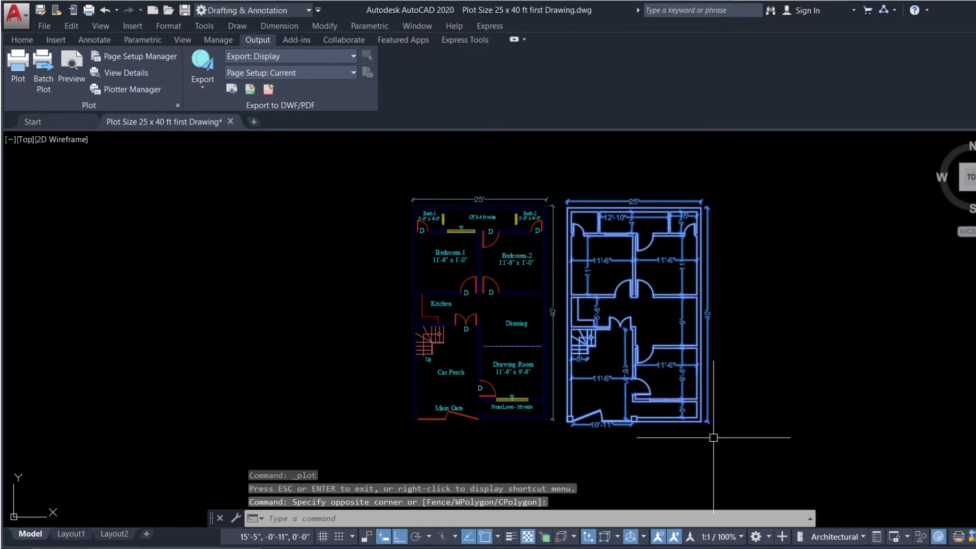
type("m")
key("Return")
left_click(316, 461)
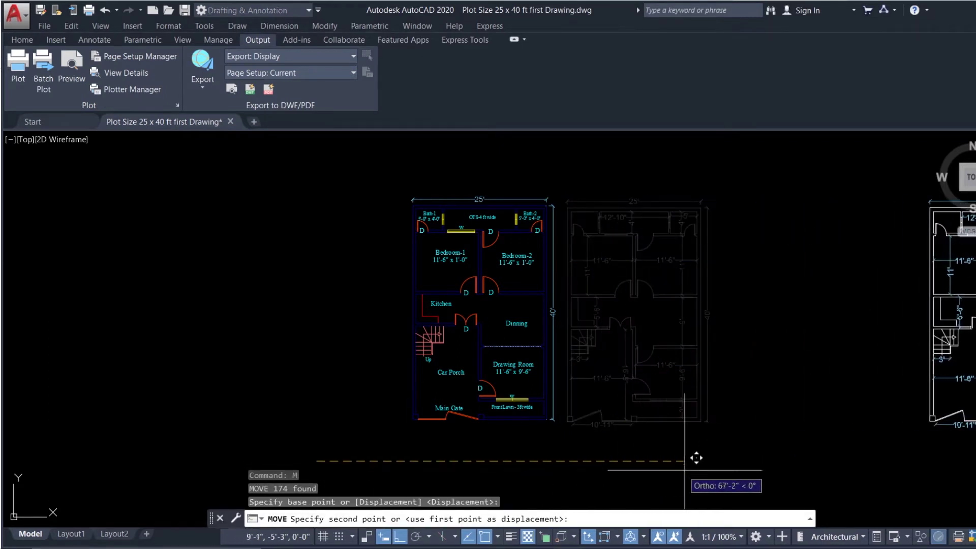
left_click(825, 447)
- Preview a plot of the widely separated plans using Extents and the HP LaserJet 1020 printer, and cancel the plot
scroll(594, 430, "down", 6)
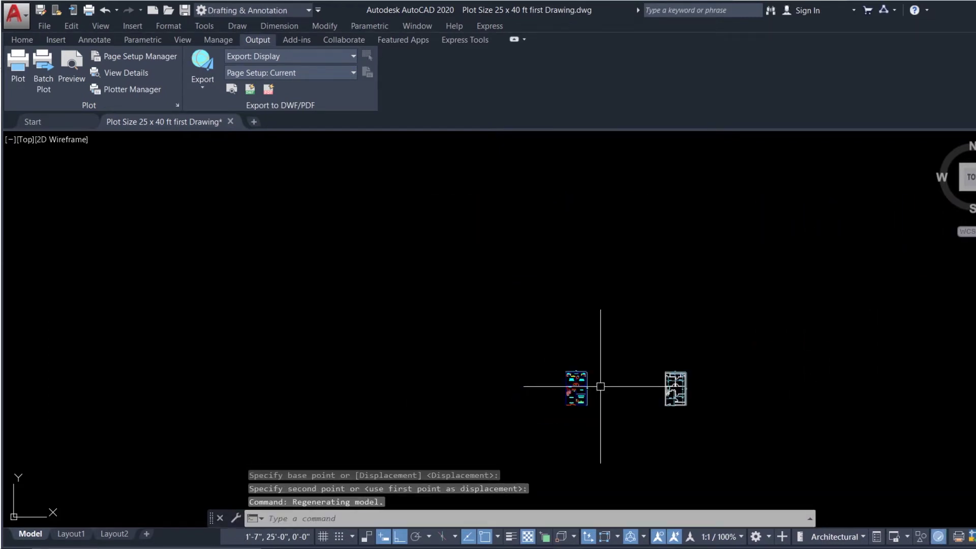
scroll(661, 407, "up", 5)
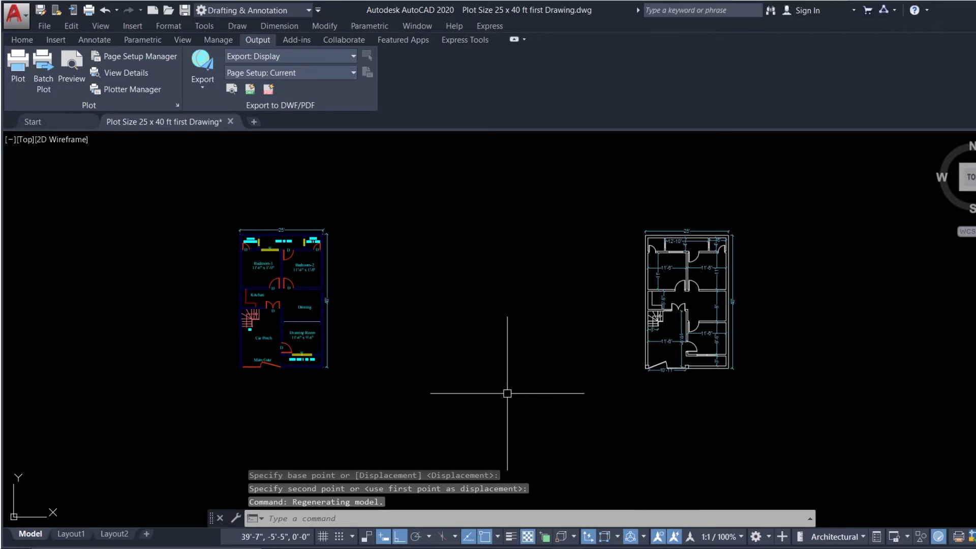
key("ctrl+p")
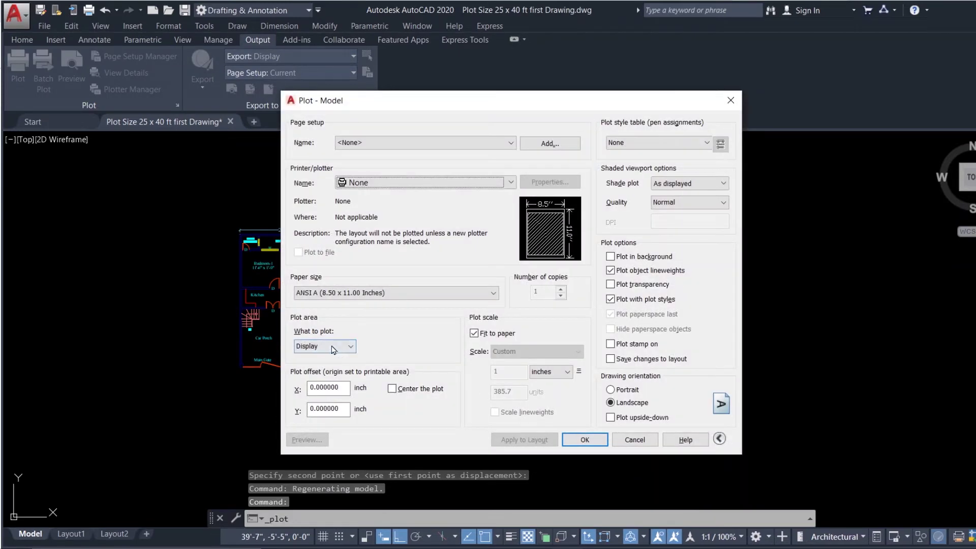
left_click(331, 346)
left_click(306, 367)
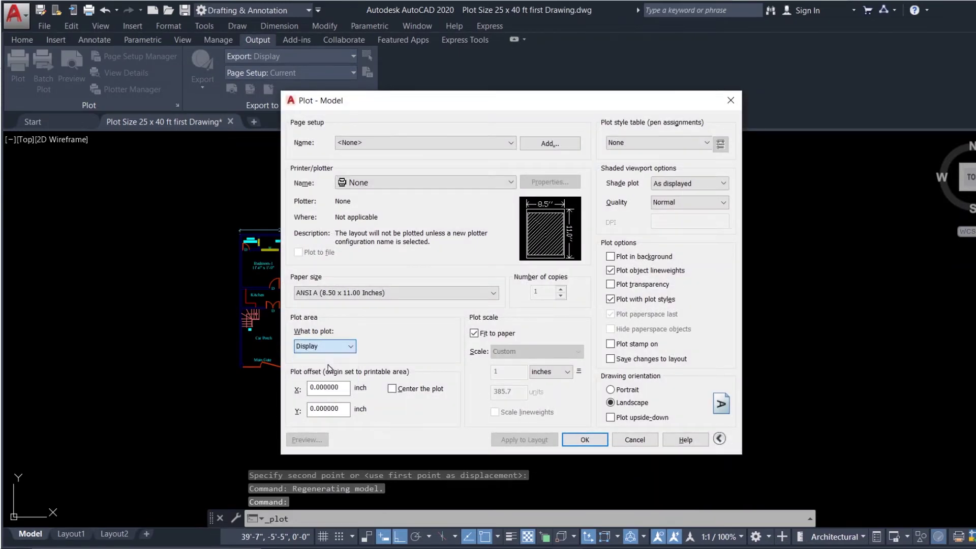
left_click(404, 185)
left_click(376, 248)
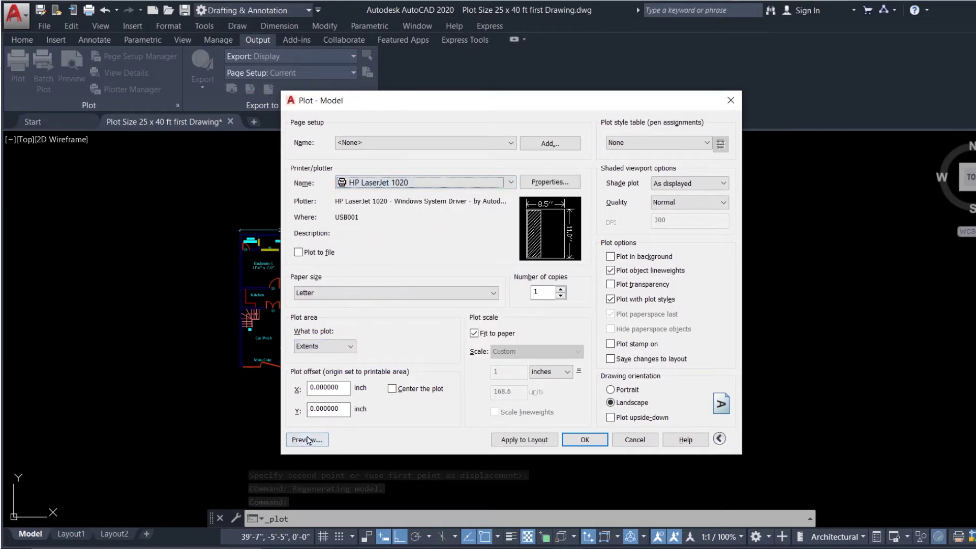
left_click(324, 442)
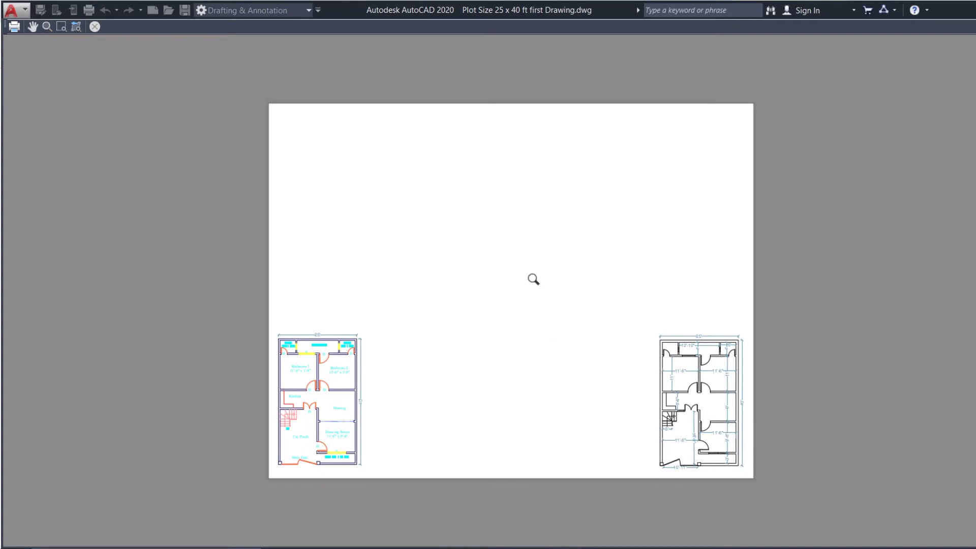
key("Escape")
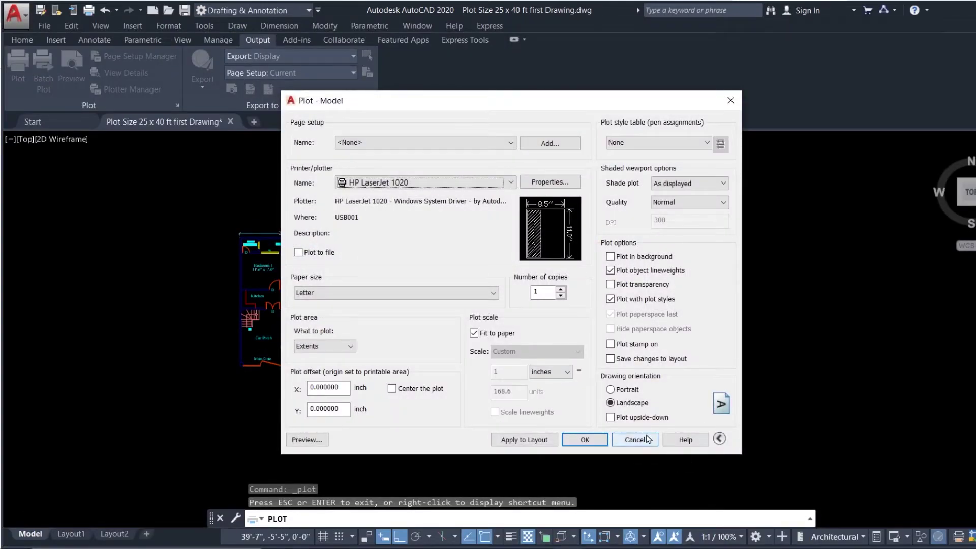
left_click(649, 435)
- Move the dimensioned plan horizontally back to the left, just beside the colored plan
left_click(755, 397)
left_click(639, 194)
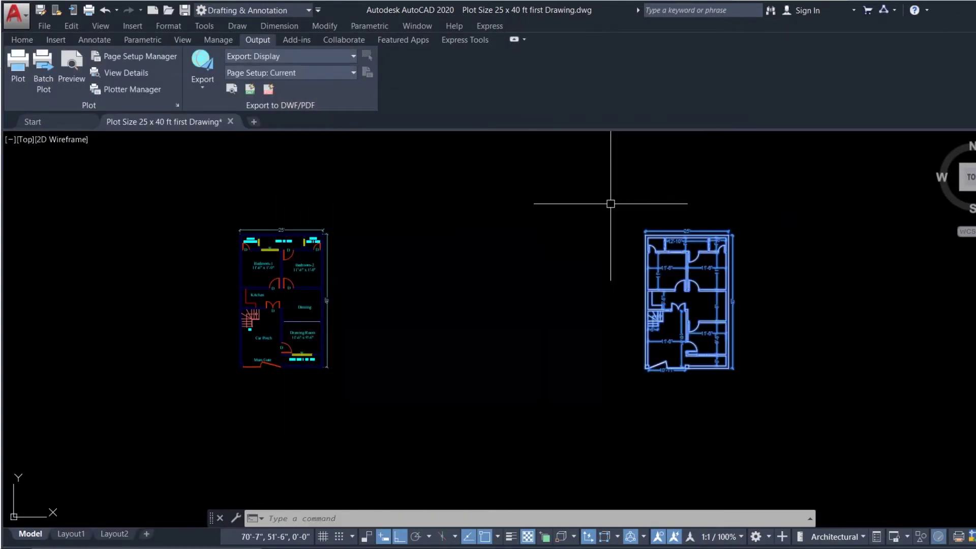
type("m")
key("Return")
left_click(753, 411)
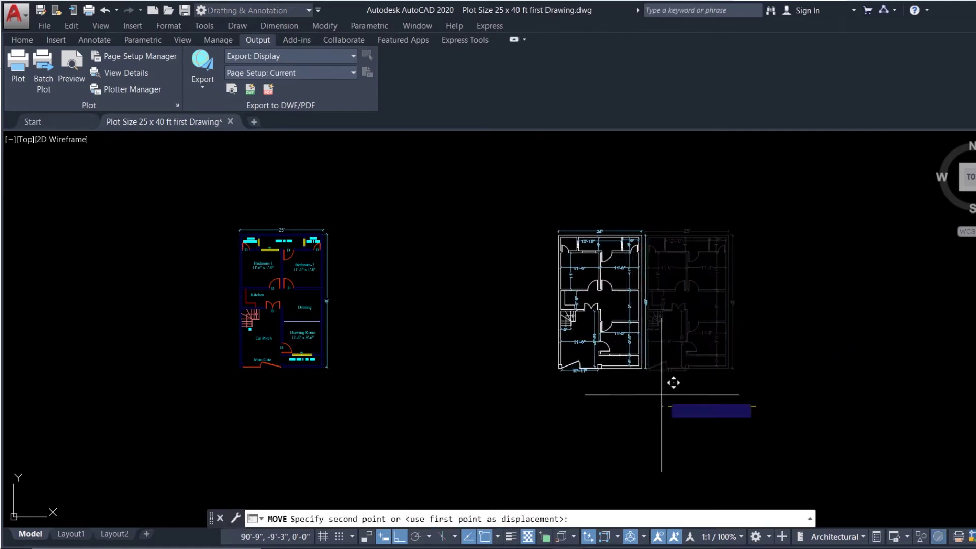
left_click(457, 379)
scroll(320, 342, "up", 3)
scroll(320, 366, "down", 5)
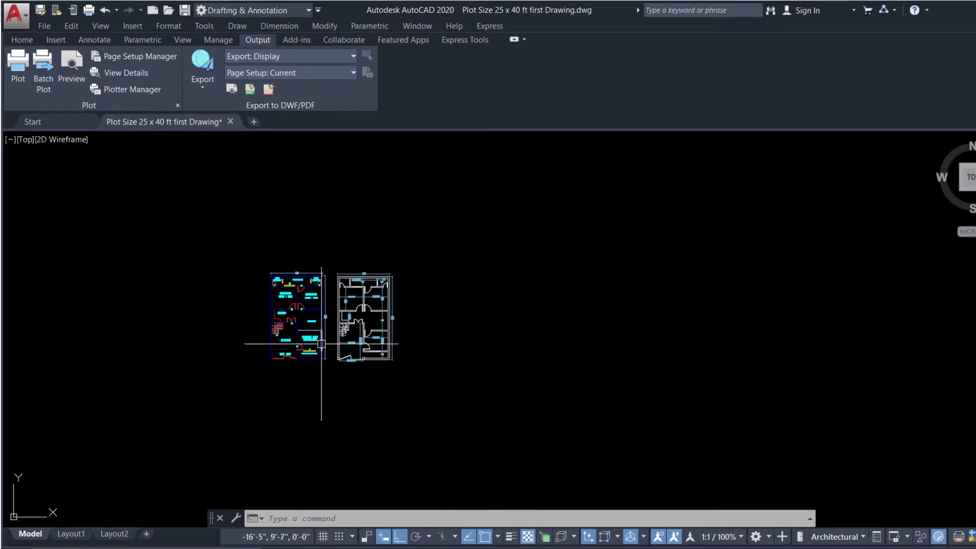
scroll(226, 317, "up", 4)
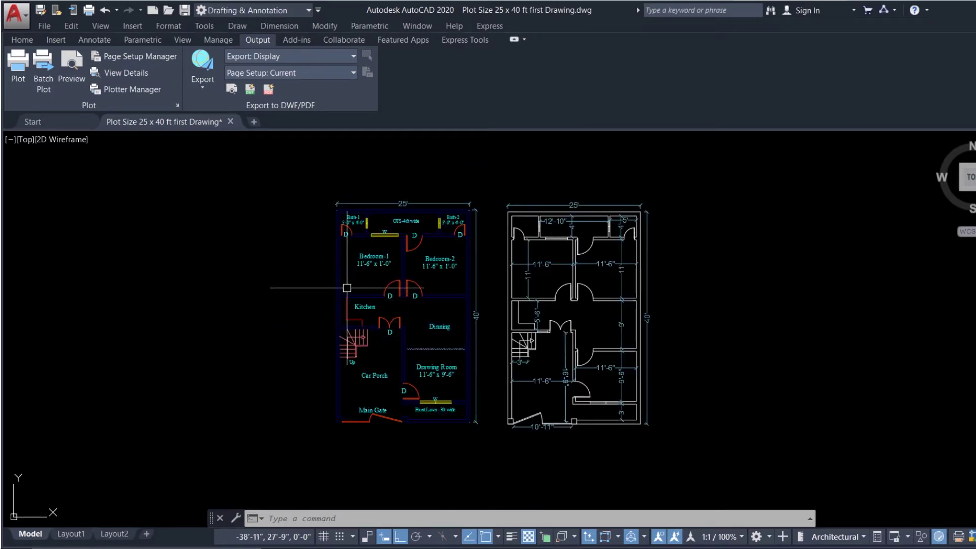
key("ctrl+p")
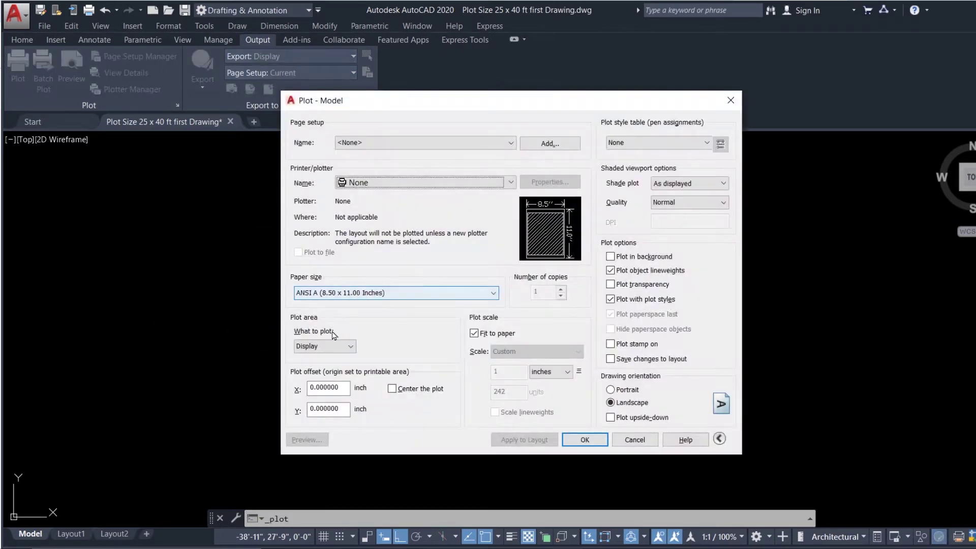
left_click(336, 346)
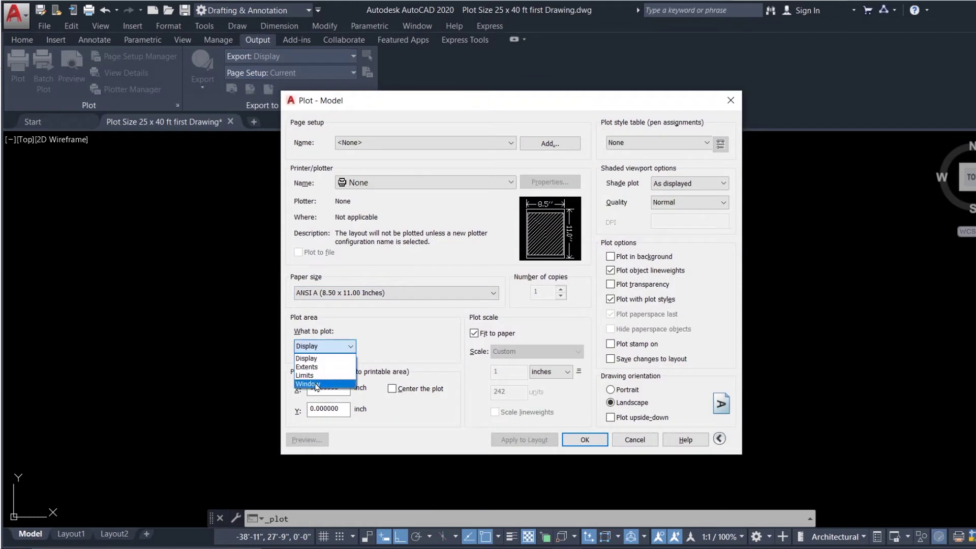
left_click(318, 376)
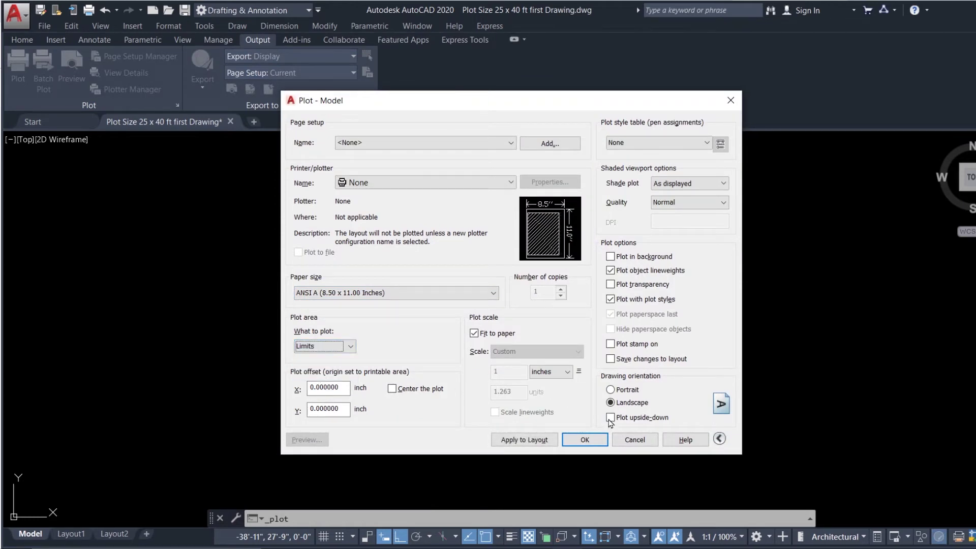
left_click(634, 441)
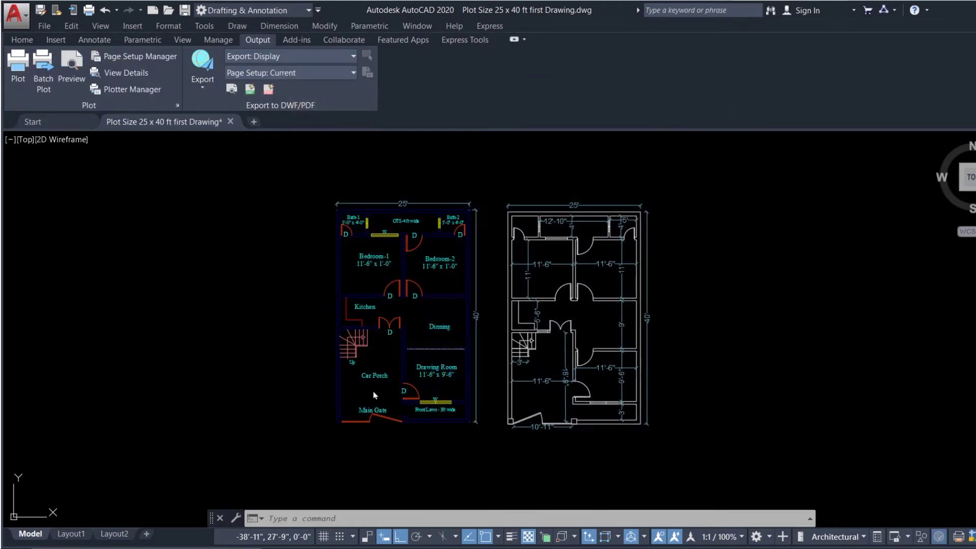
- Reset the model space limits, keeping the lower left corner at 0'-0",0'-0" and placing the upper right corner just above the gap between the plans
type("l")
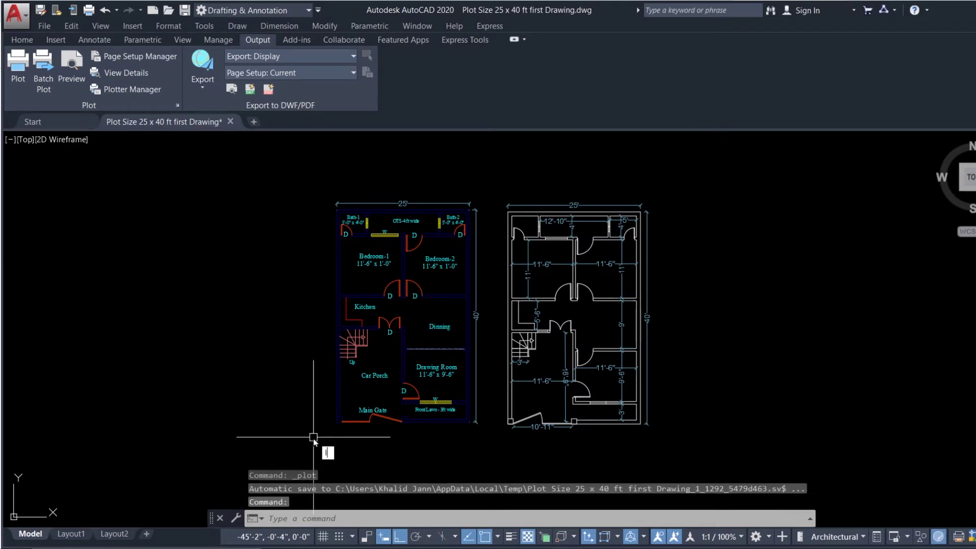
type("imit")
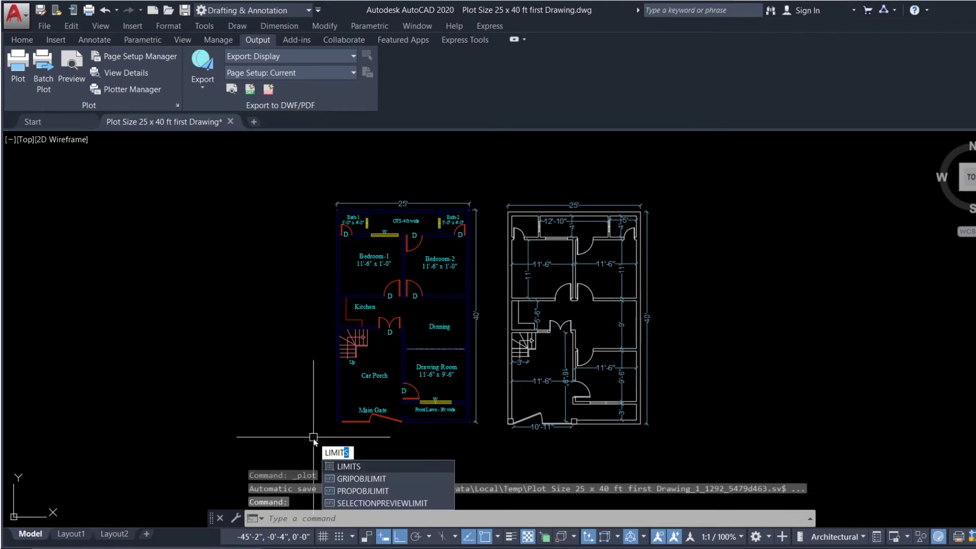
key("Return")
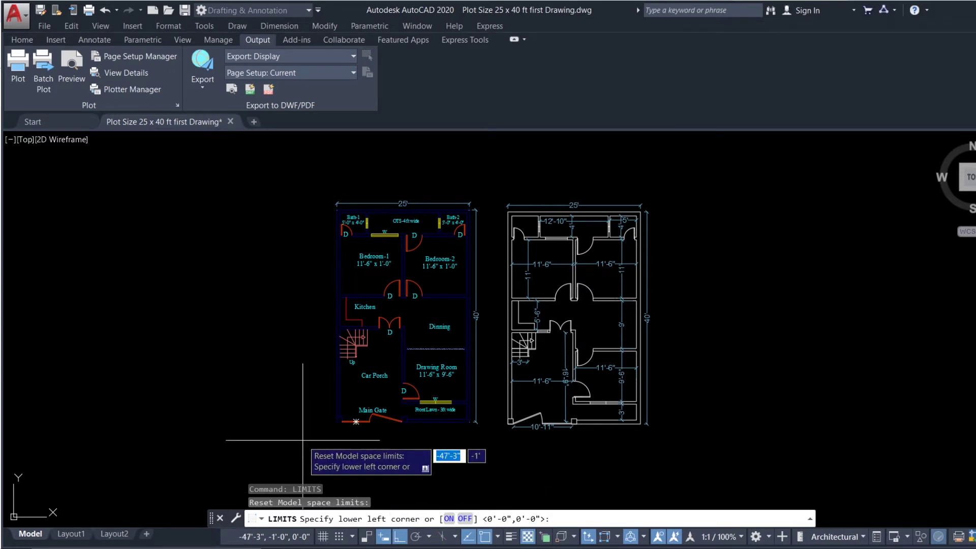
key("Return")
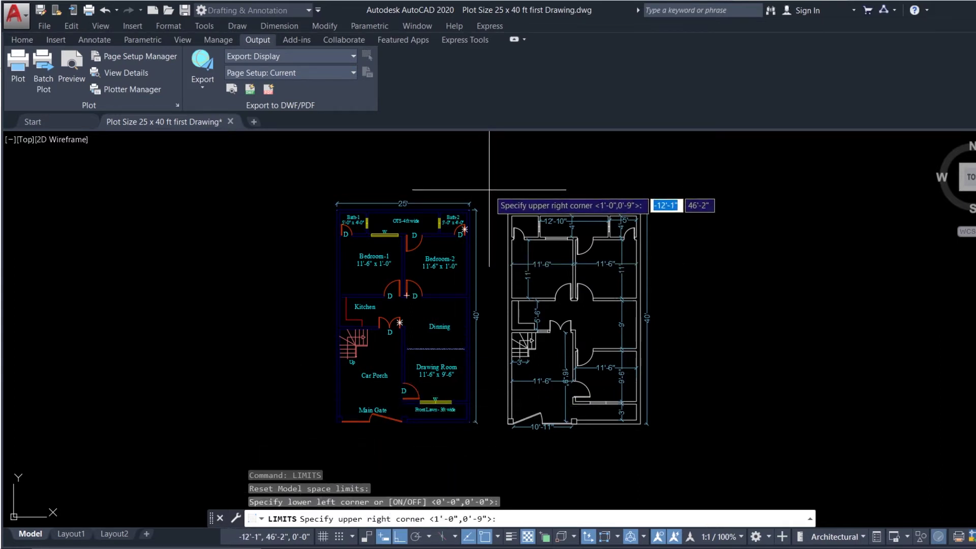
left_click(486, 188)
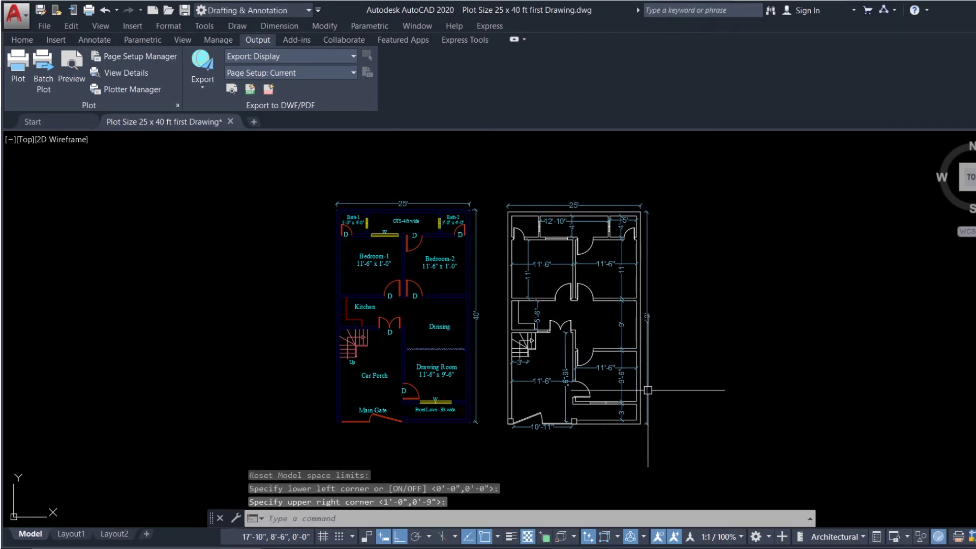
- Preview a plot using Limits and the HP LaserJet 1020 printer, and close the preview
key("ctrl+p")
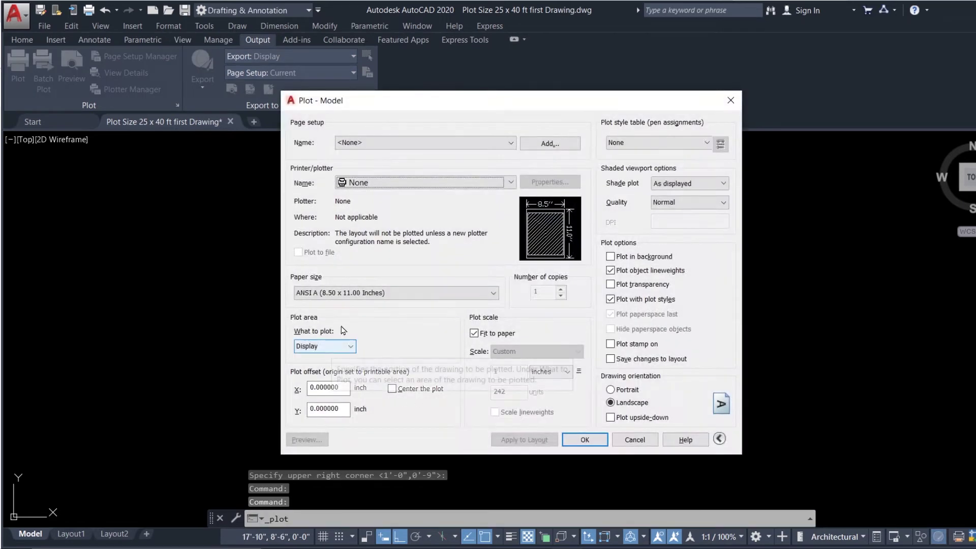
left_click(381, 184)
left_click(389, 249)
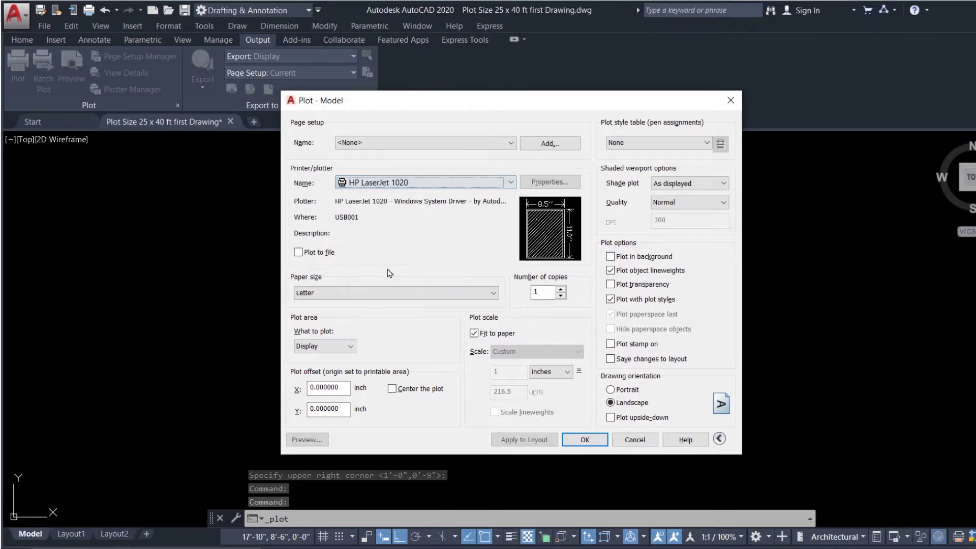
left_click(335, 347)
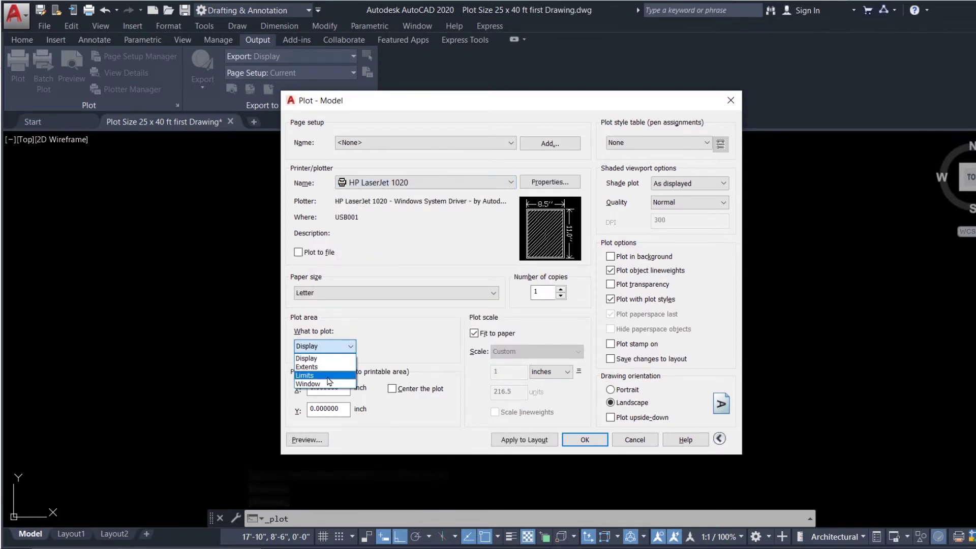
left_click(327, 375)
left_click(307, 439)
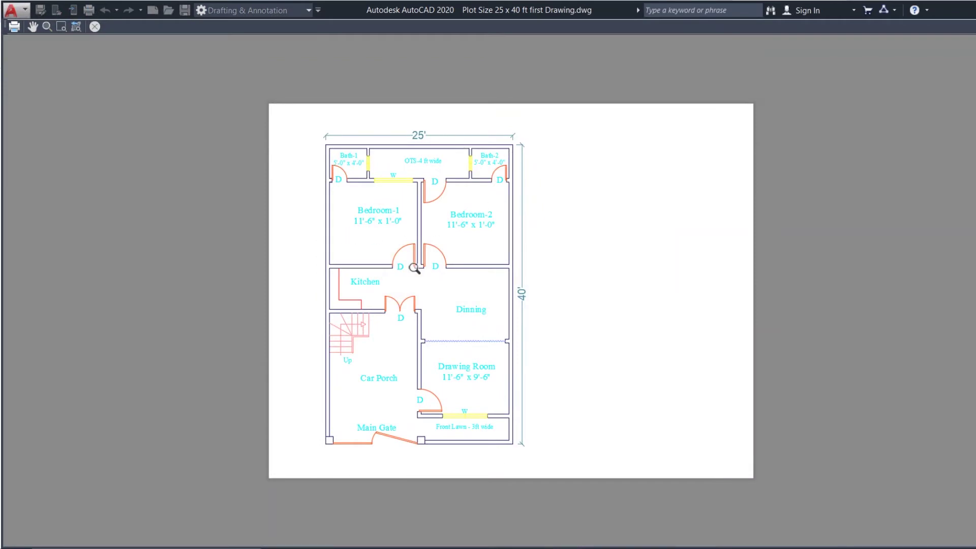
key("Escape")
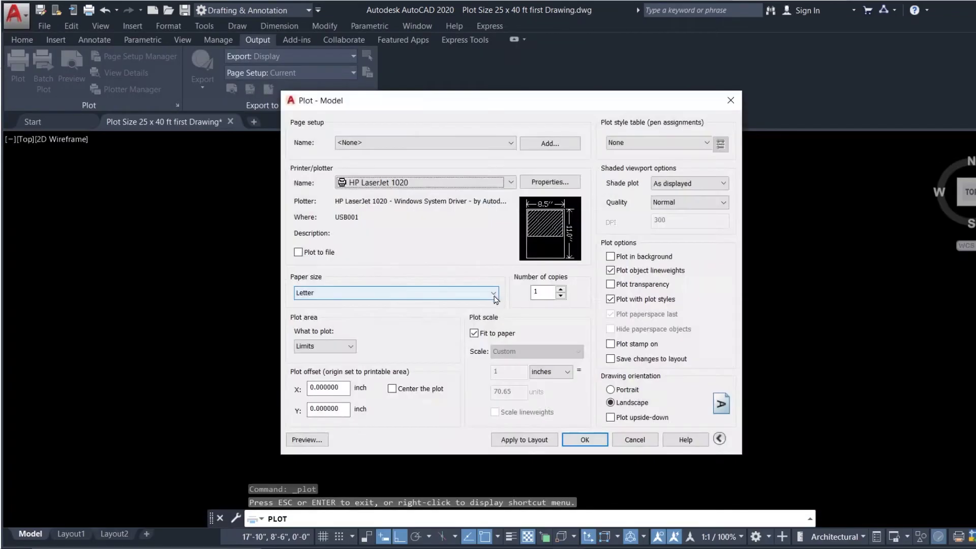
left_click(340, 351)
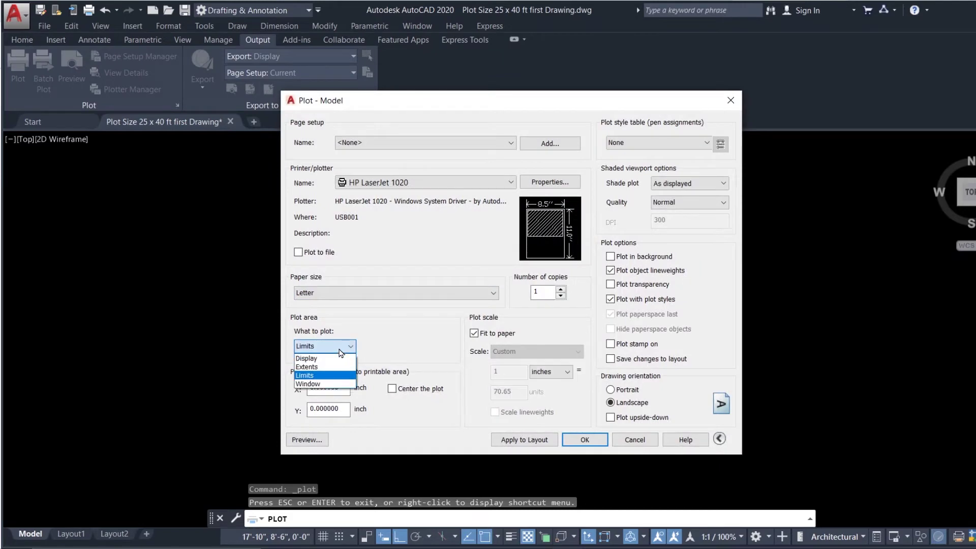
left_click(328, 384)
key("Escape")
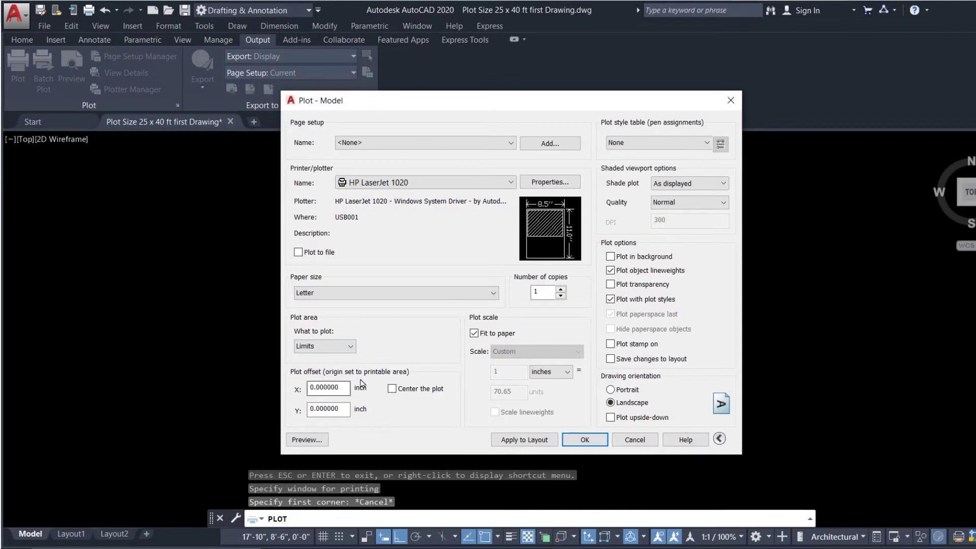
- Set the plot area to a Window spanning the upper gap between the plans and their adjoining corners, preview it and close the preview
left_click(328, 348)
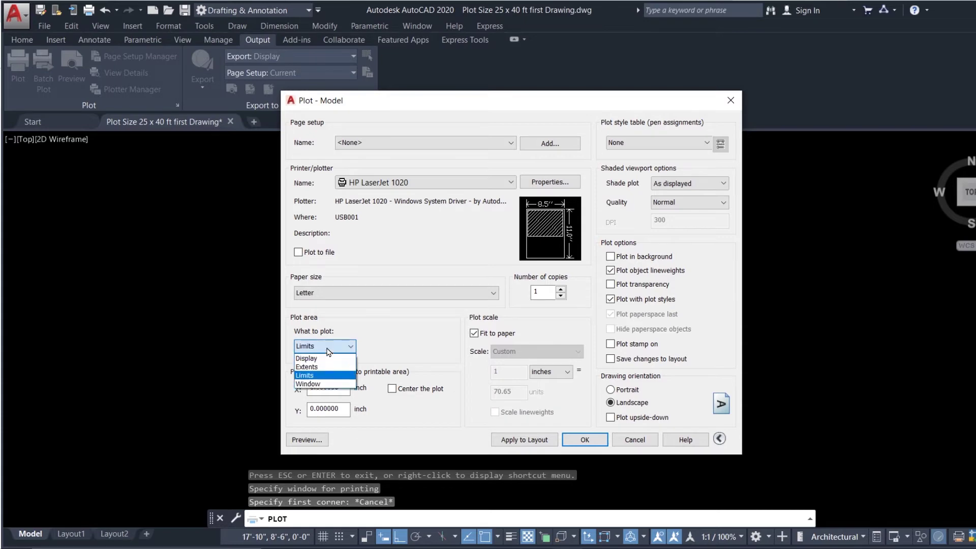
left_click(328, 384)
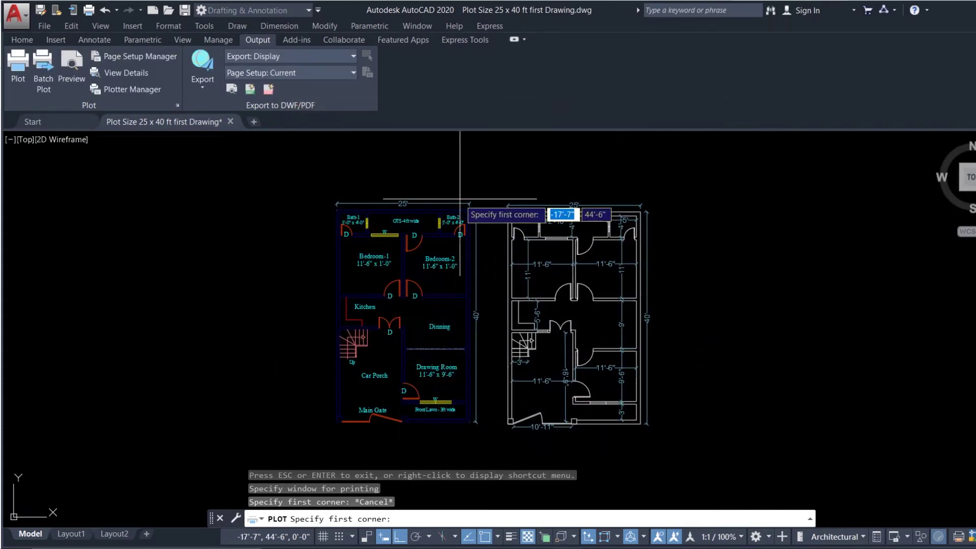
left_click(436, 187)
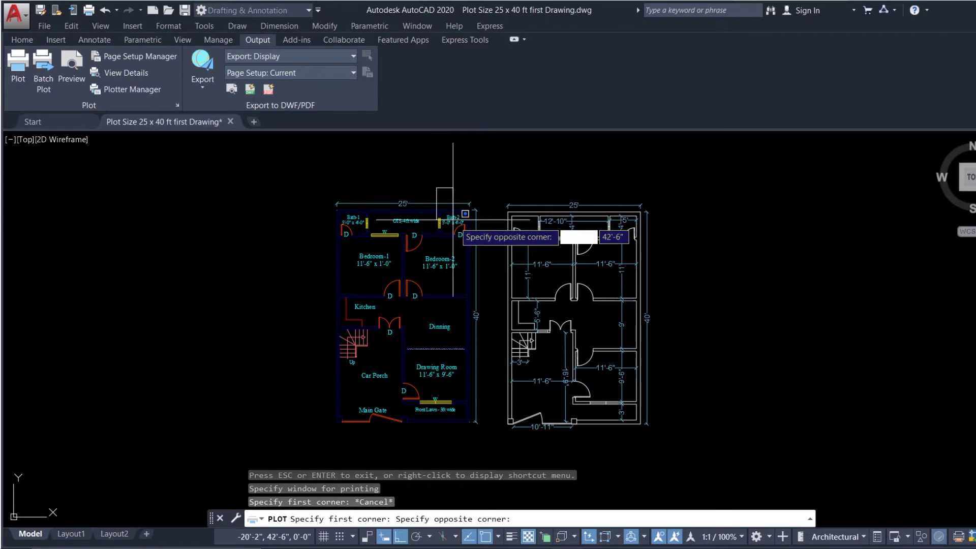
left_click(542, 264)
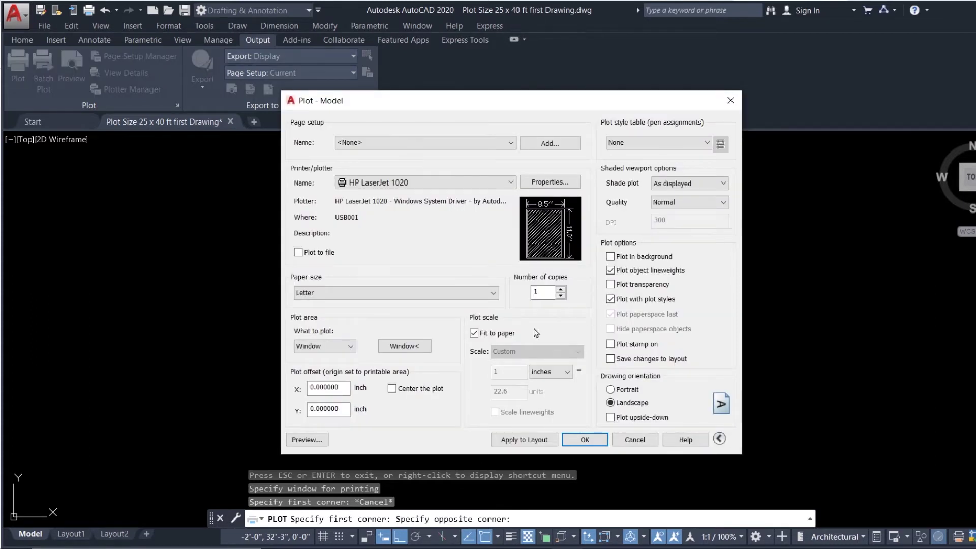
left_click(305, 441)
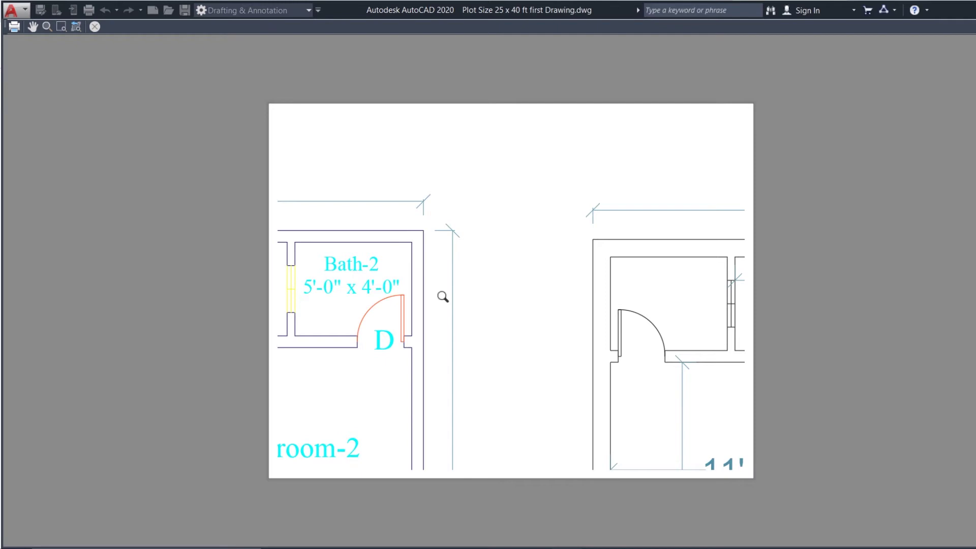
key("Escape")
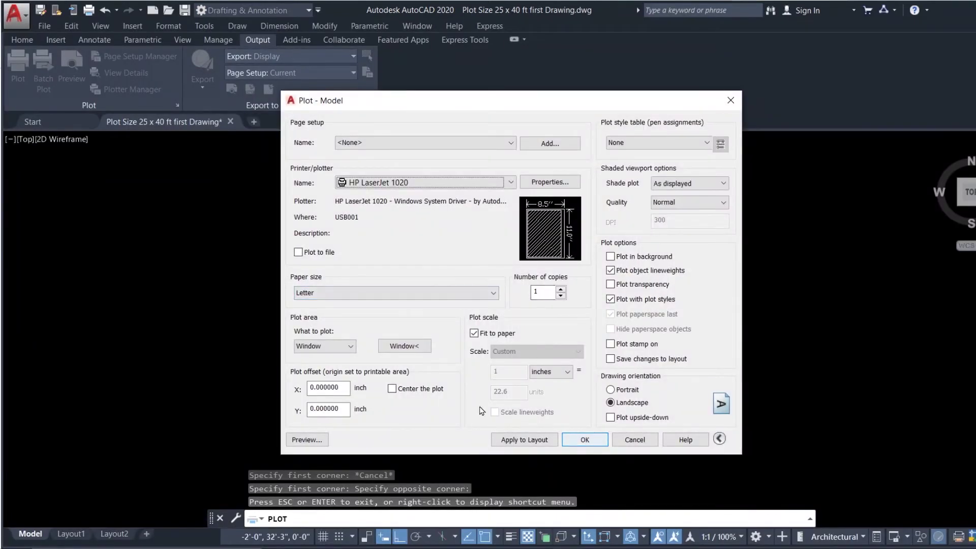
- Redefine the plot window around the whole colored plan only, preview the plot and close the preview
left_click(404, 346)
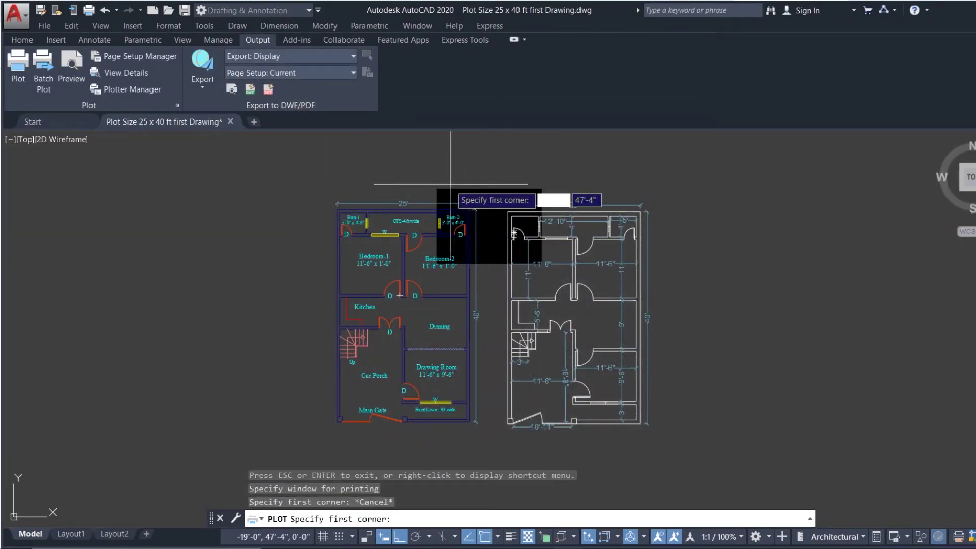
left_click(312, 186)
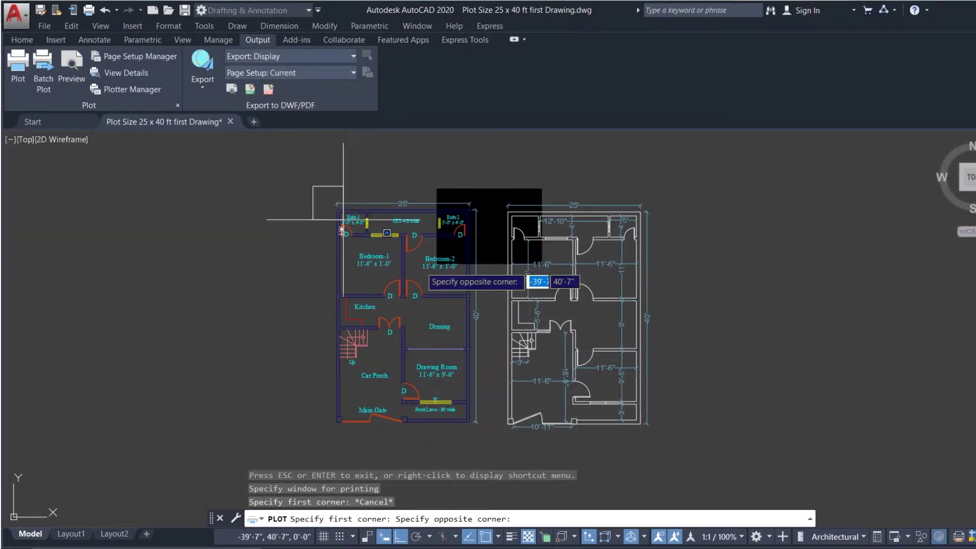
left_click(486, 441)
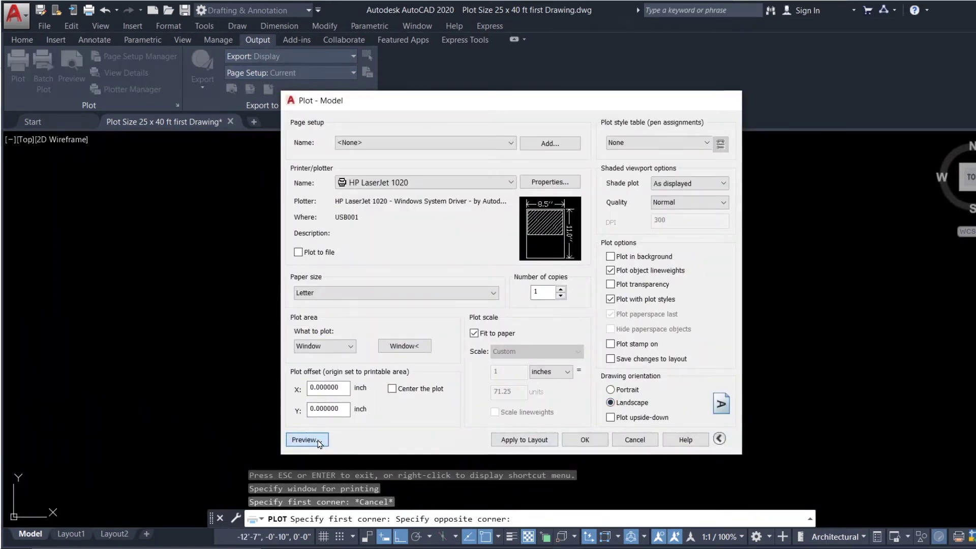
left_click(307, 440)
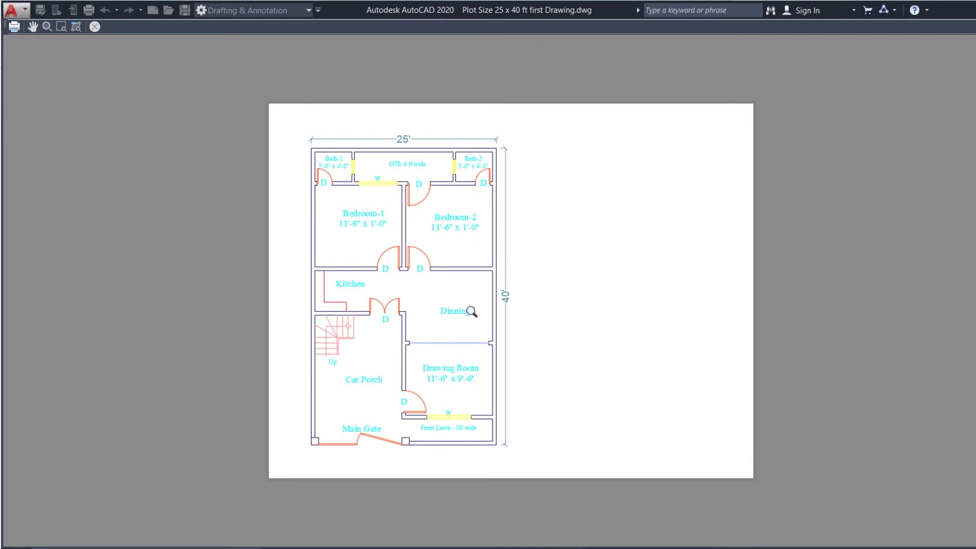
key("Escape")
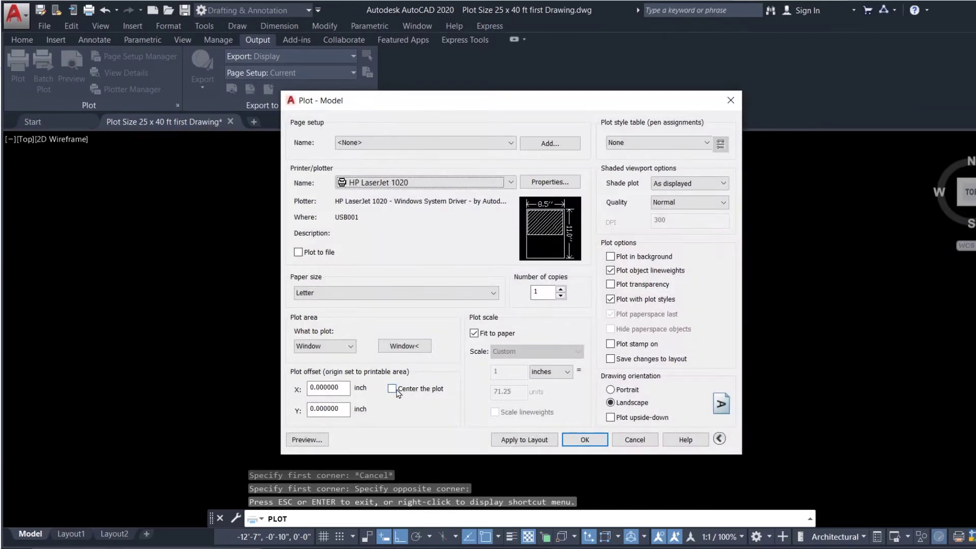
- Center the plot on the paper, preview the result and close the preview
left_click(392, 389)
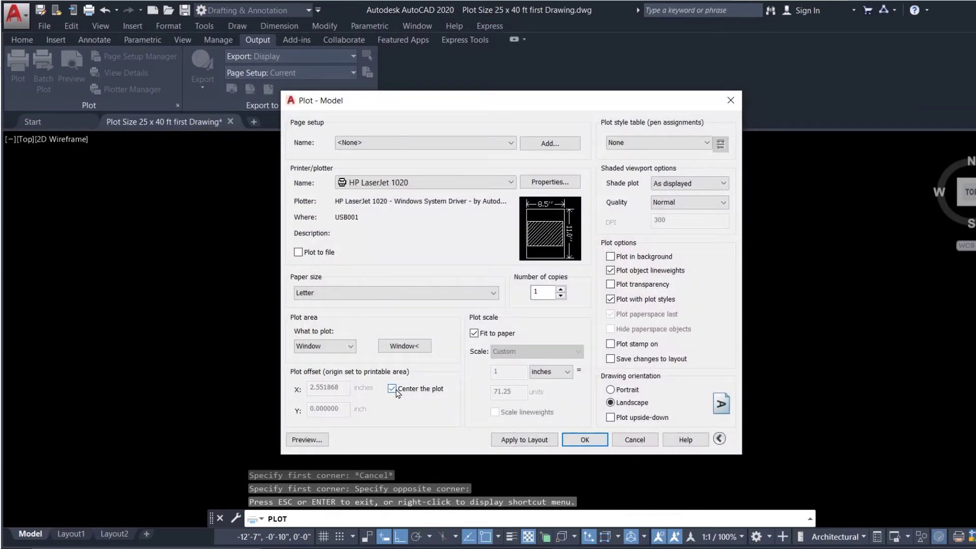
left_click(311, 442)
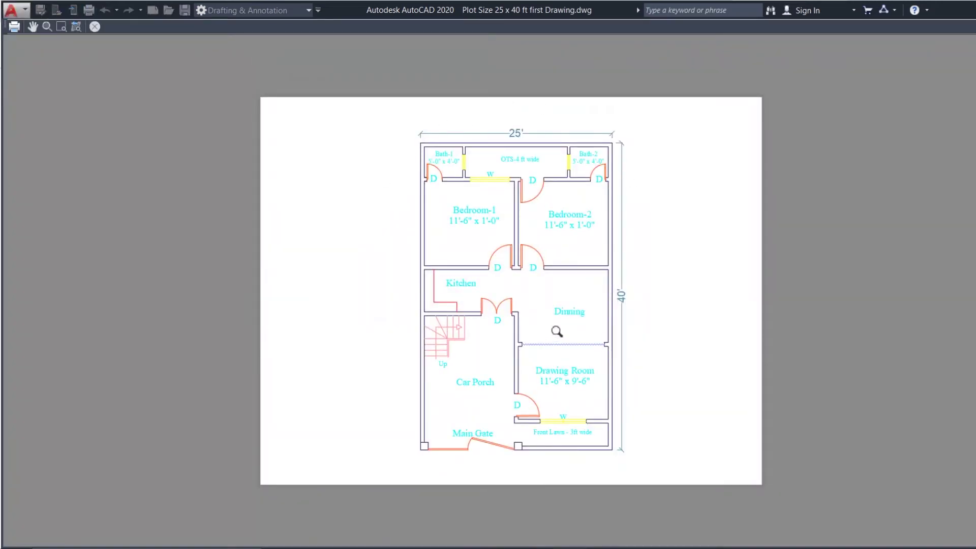
key("Escape")
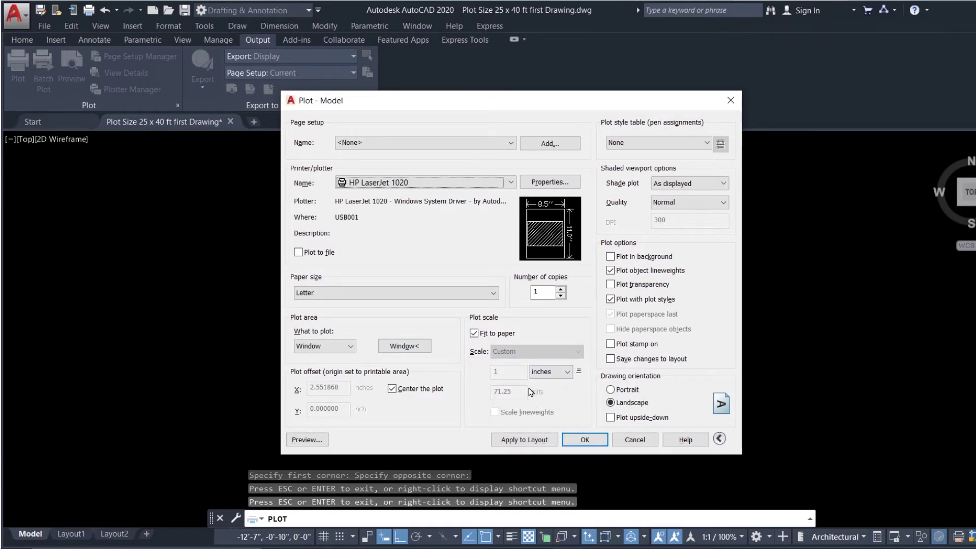
- Check which units are available for the plot scale
left_click(565, 373)
left_click(565, 373)
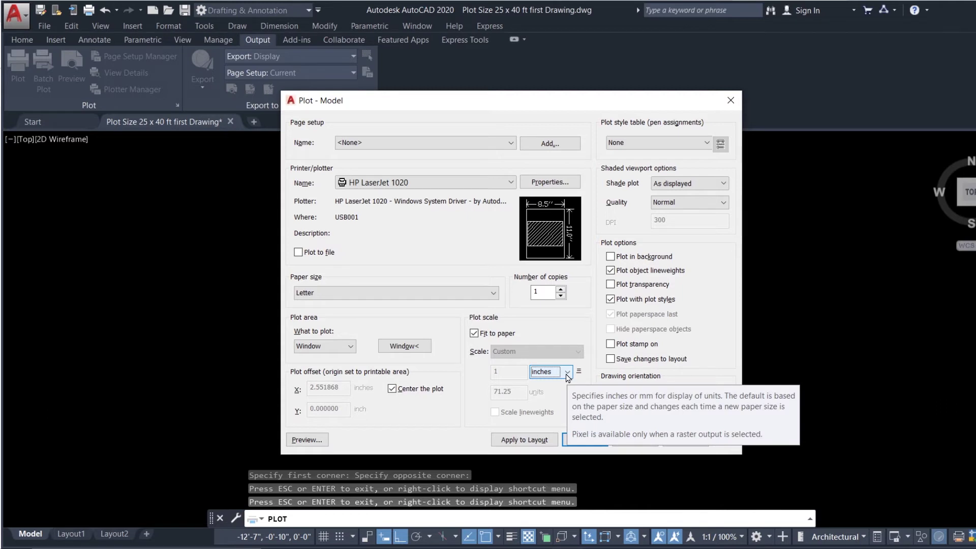
left_click(566, 374)
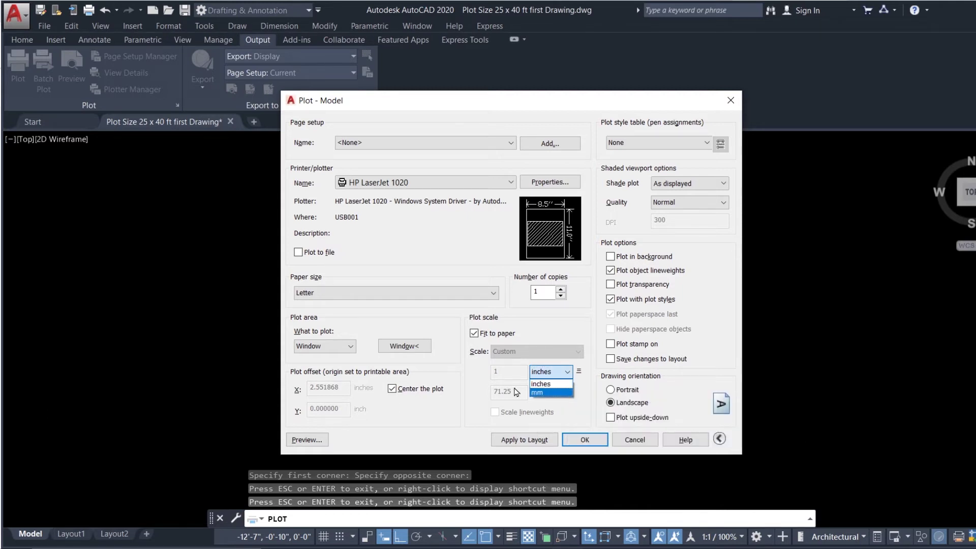
left_click(440, 421)
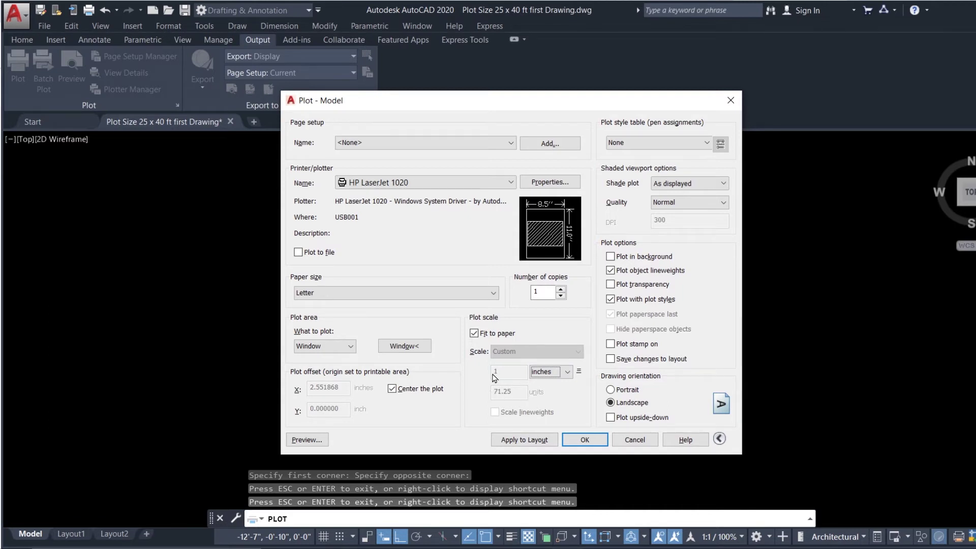
- Redefine the plot window so that it encloses both the colored and the dimensioned plan
left_click(416, 351)
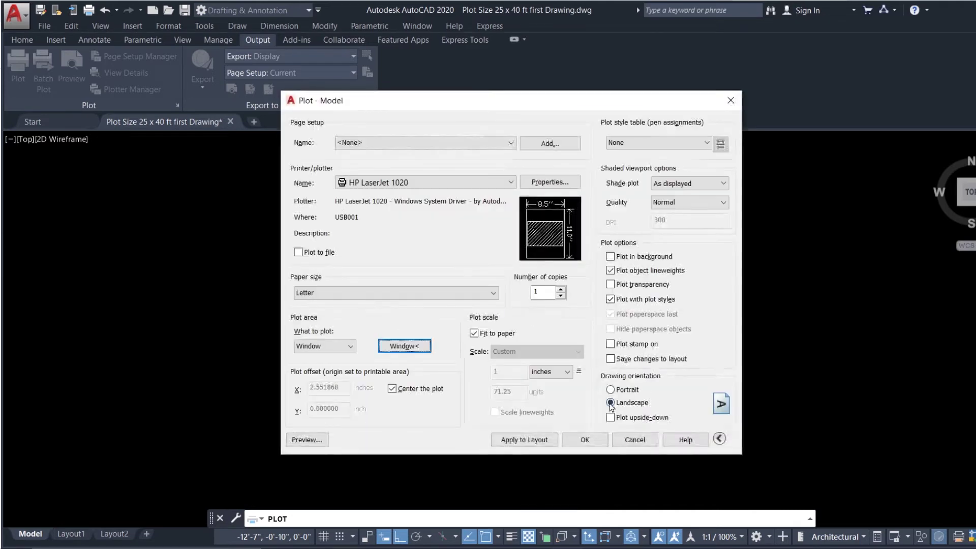
left_click(405, 346)
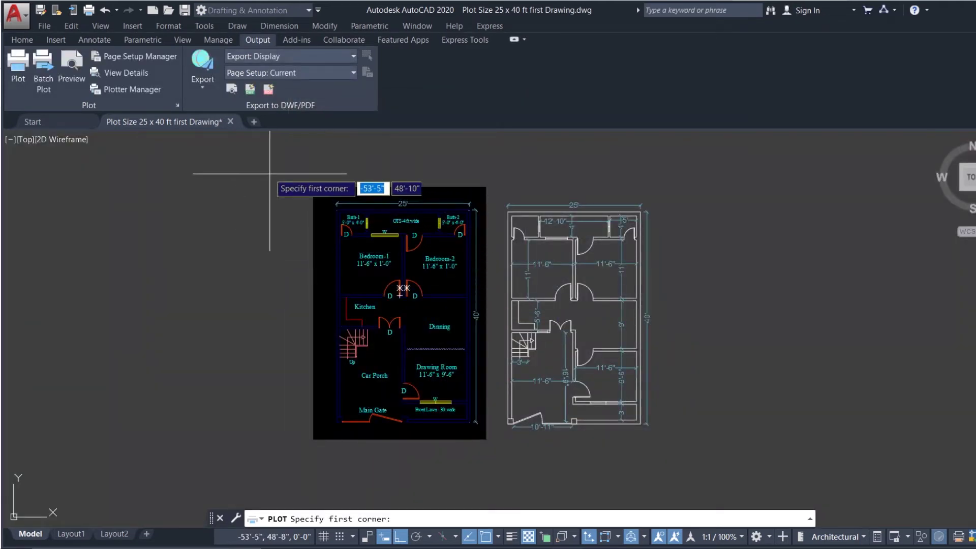
left_click(269, 159)
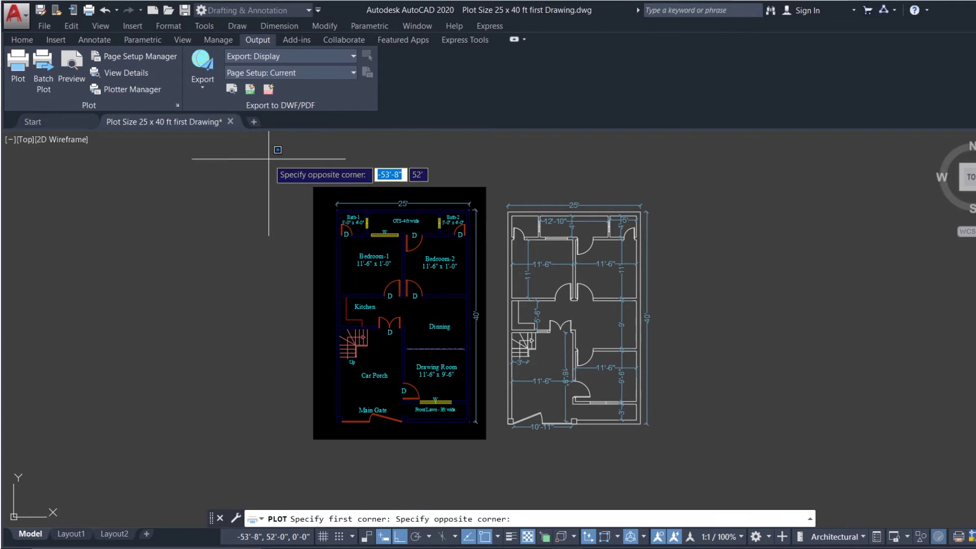
left_click(715, 474)
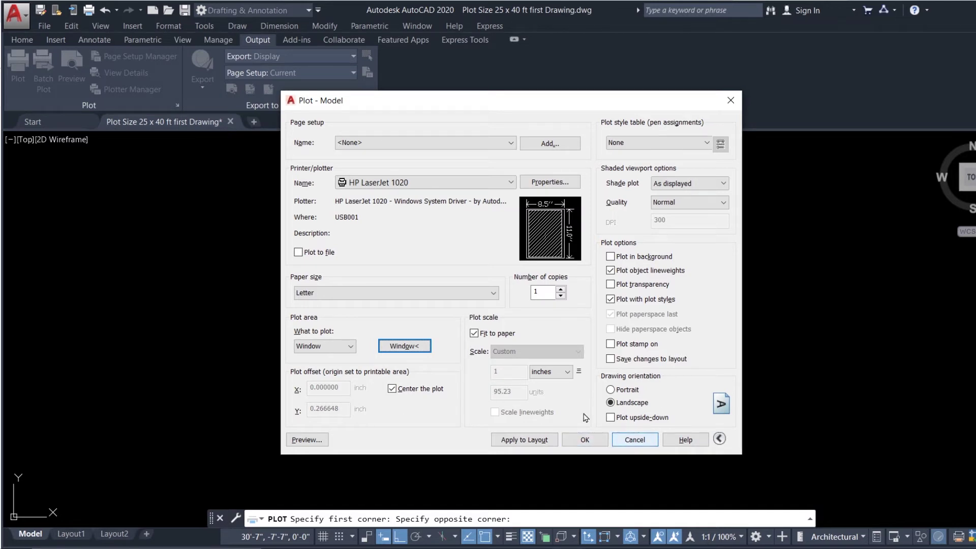
- Turn off fitting to paper, set the plot scale to 1:1, preview the plot and close the preview
left_click(474, 334)
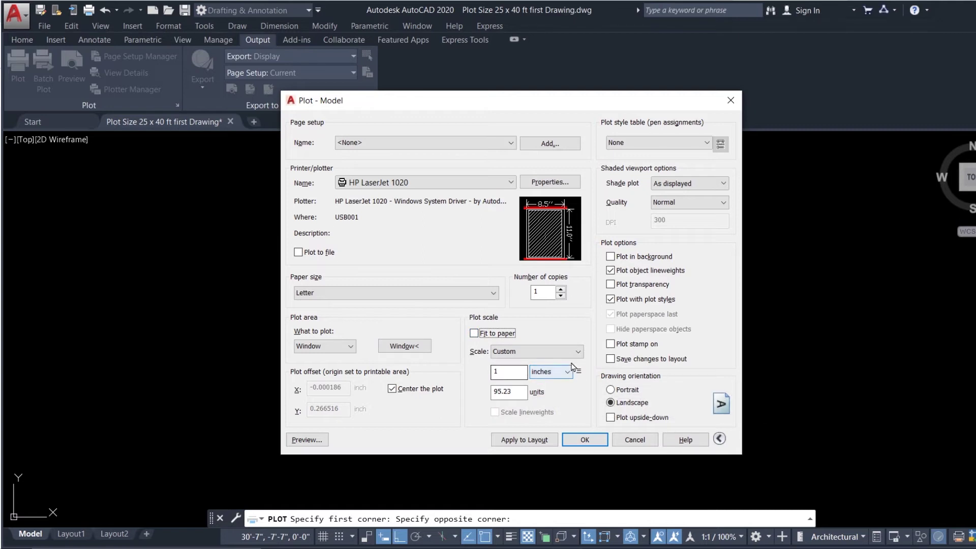
left_click(575, 351)
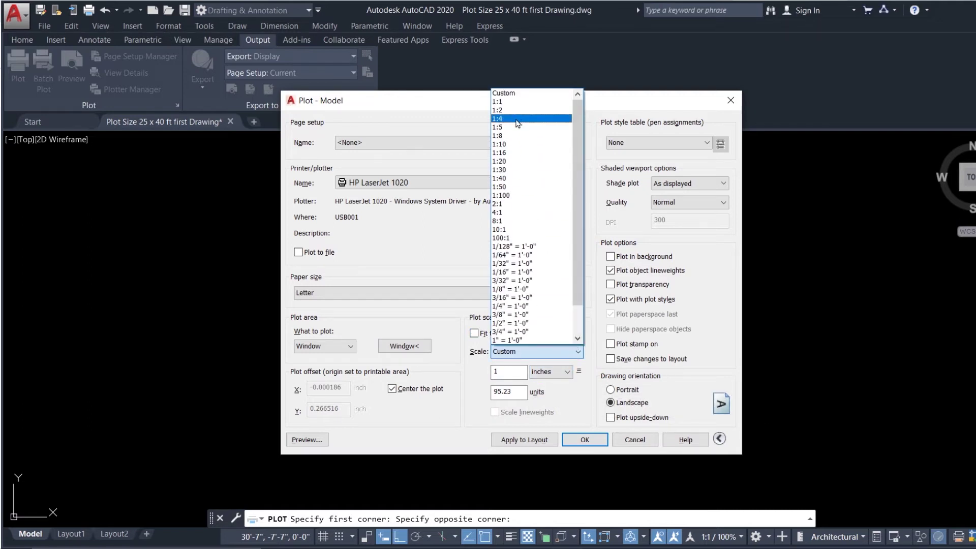
left_click(518, 103)
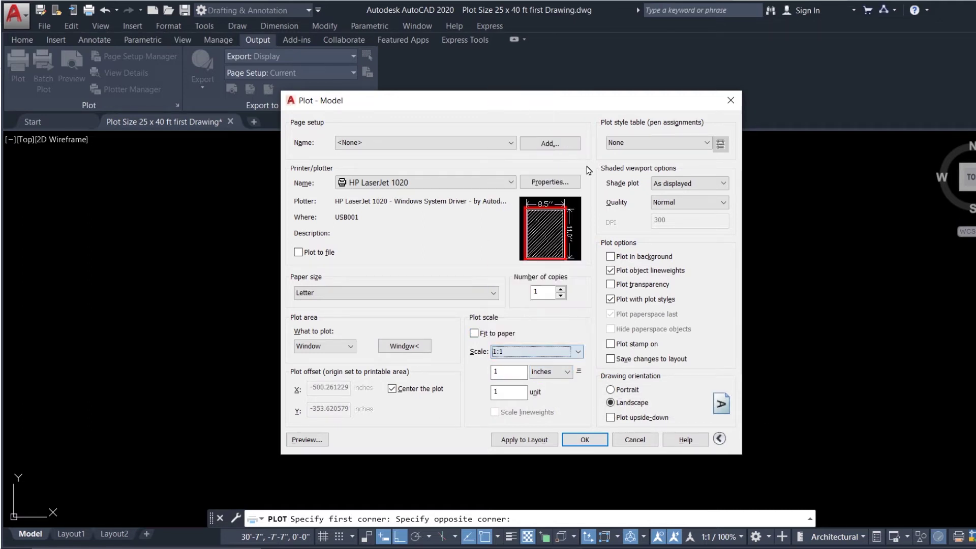
left_click(305, 440)
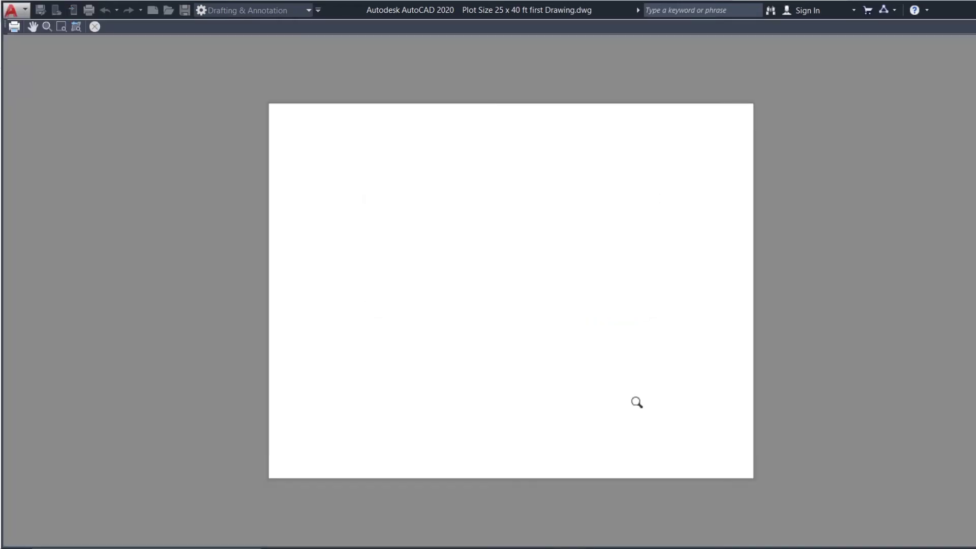
key("Escape")
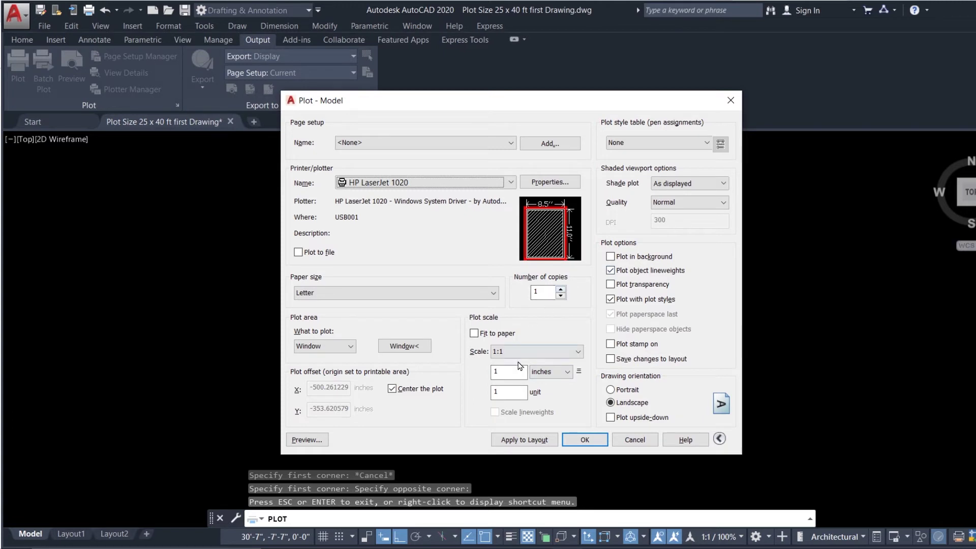
- Change the plot scale to 1:8, preview the plot and close the preview
left_click(528, 353)
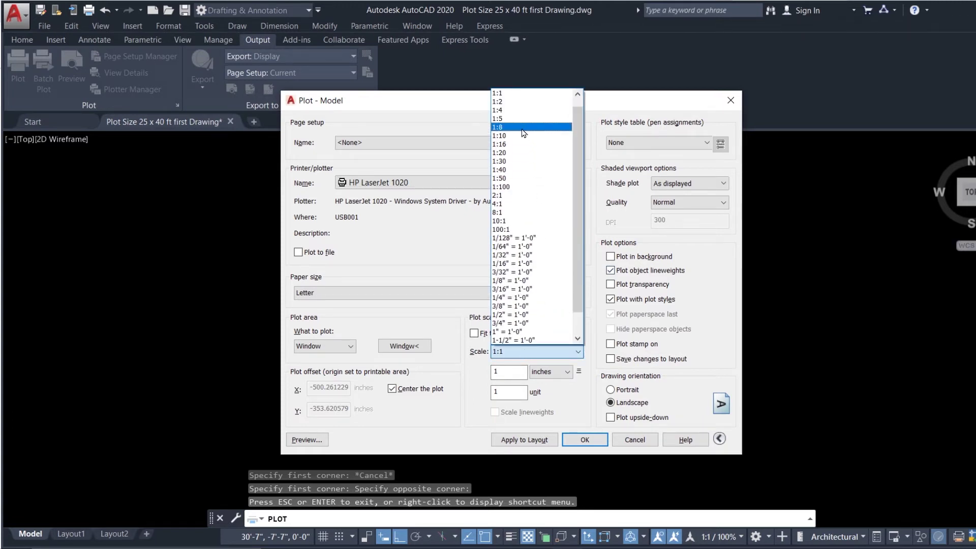
left_click(524, 127)
left_click(308, 441)
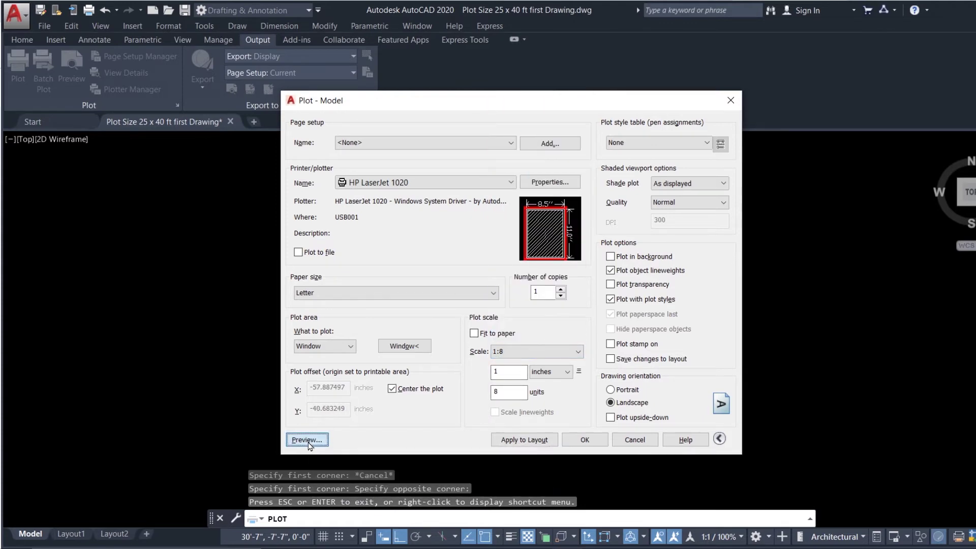
left_click(563, 292)
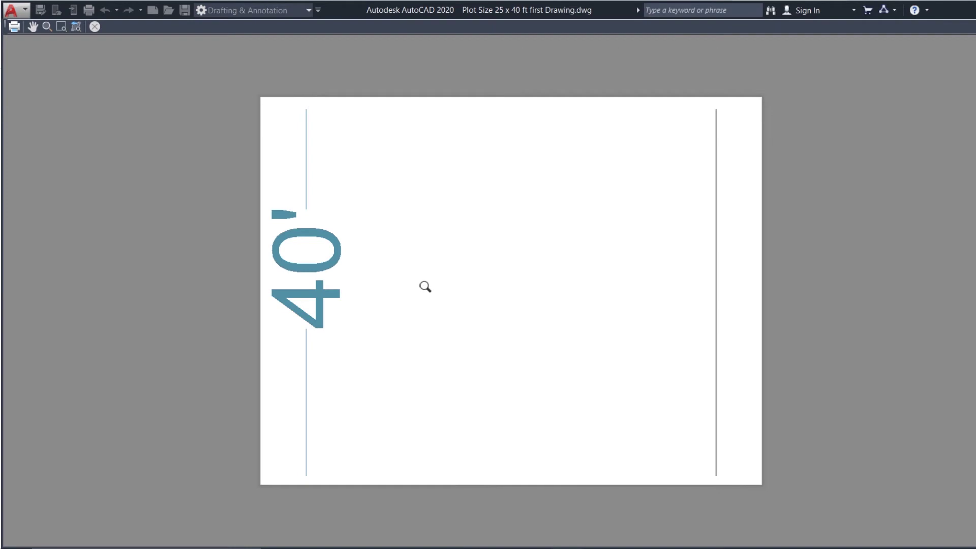
key("Escape")
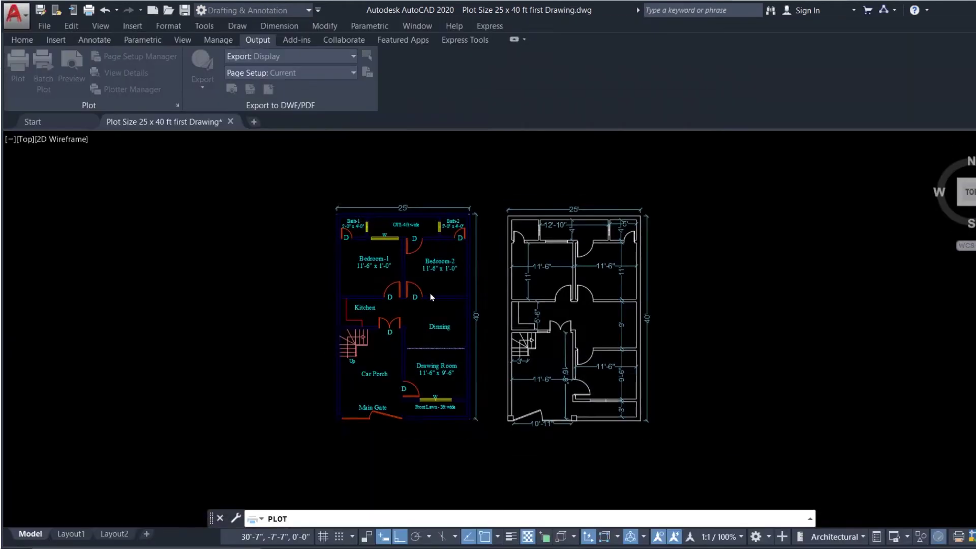
- Change the plot scale to 1:40, preview the plot despite the annotation scale mismatch and close the preview
left_click(549, 352)
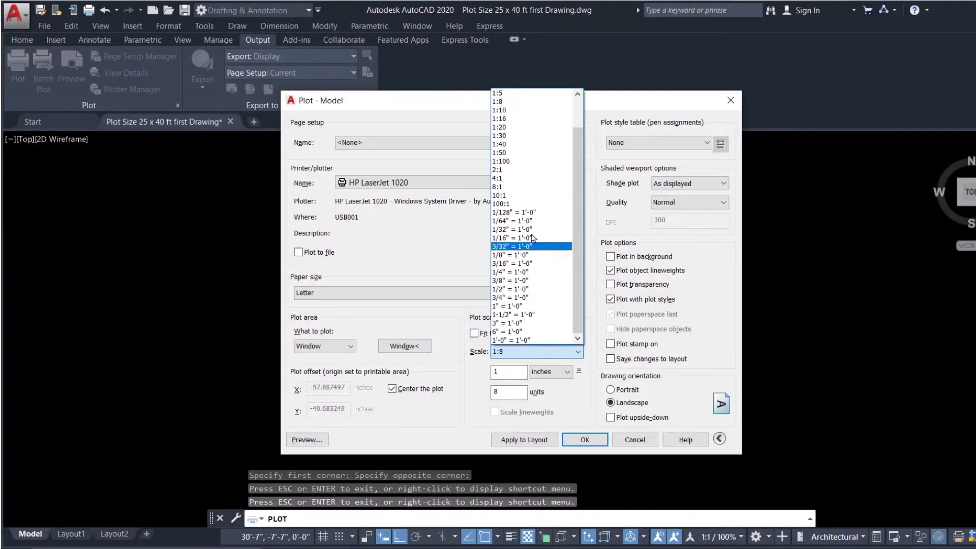
left_click(523, 145)
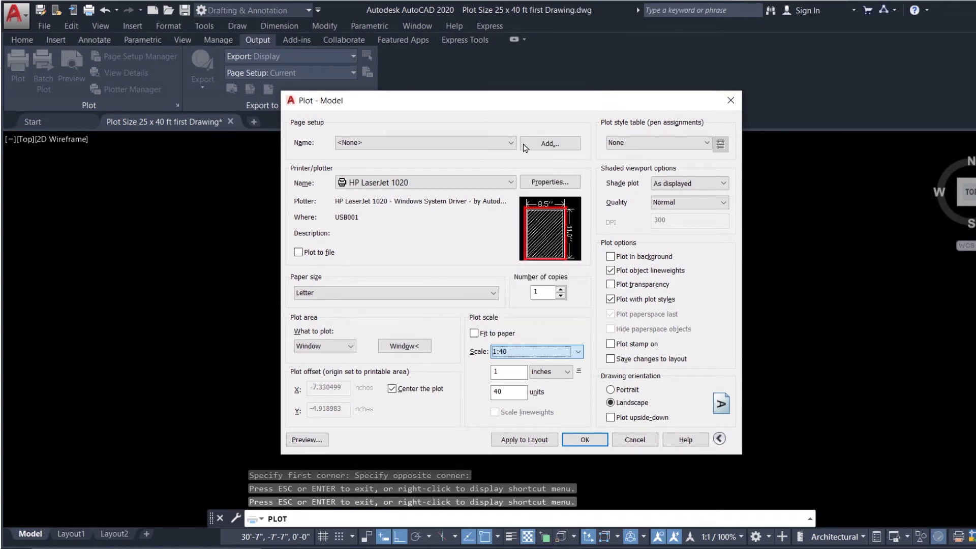
left_click(304, 438)
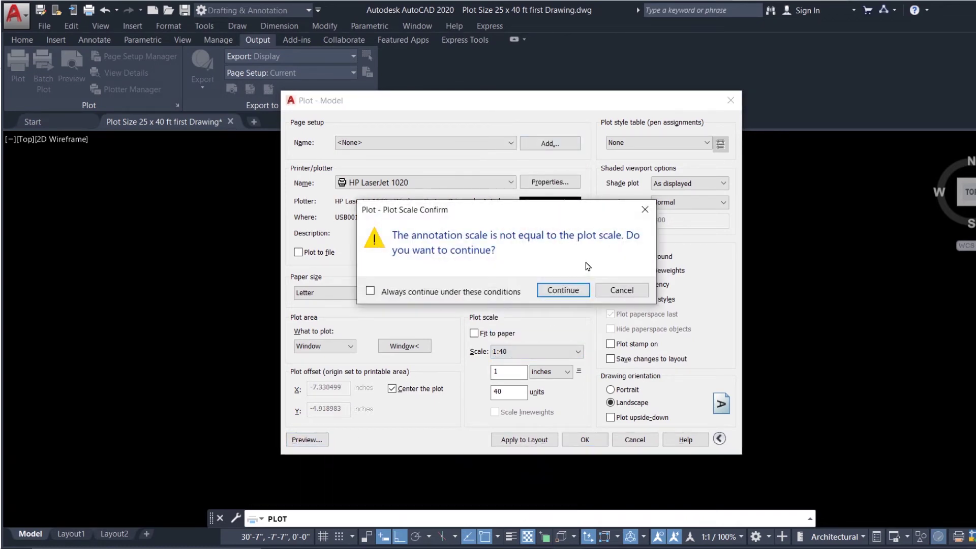
left_click(562, 291)
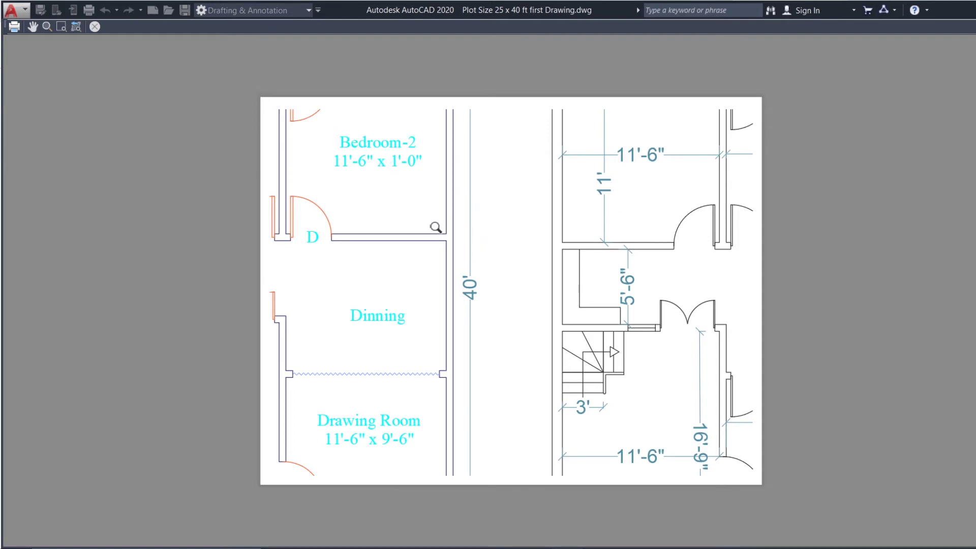
key("Escape")
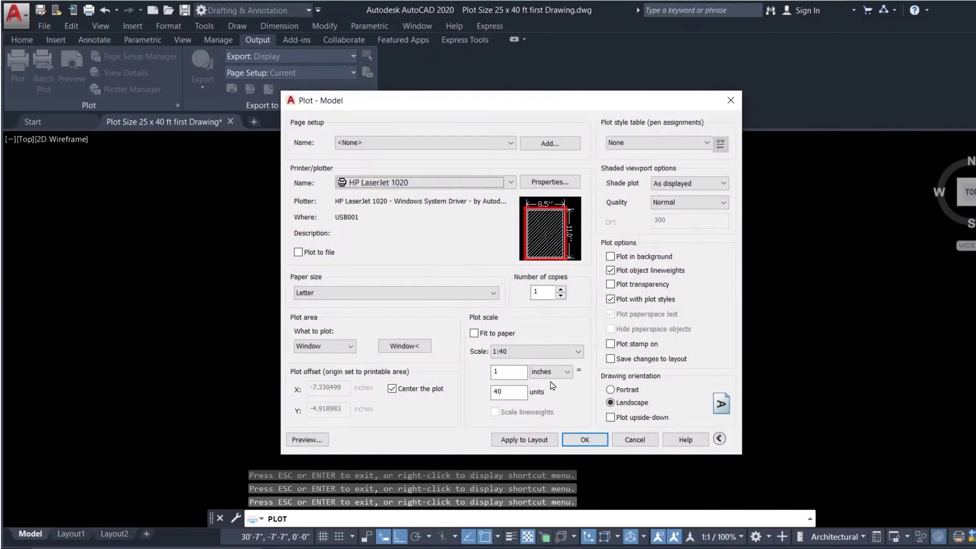
- Change the plot scale to 1:50, preview the plot and close the preview
left_click(548, 353)
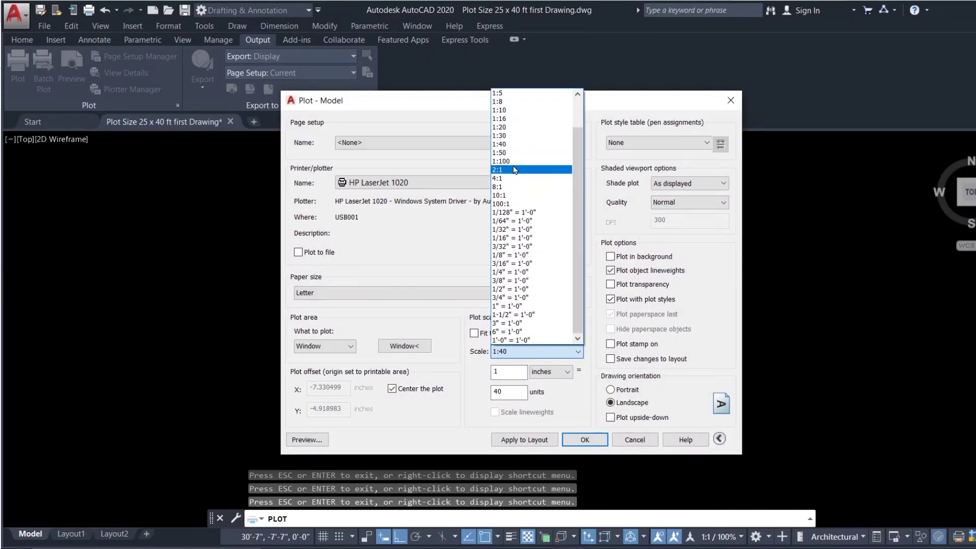
left_click(515, 153)
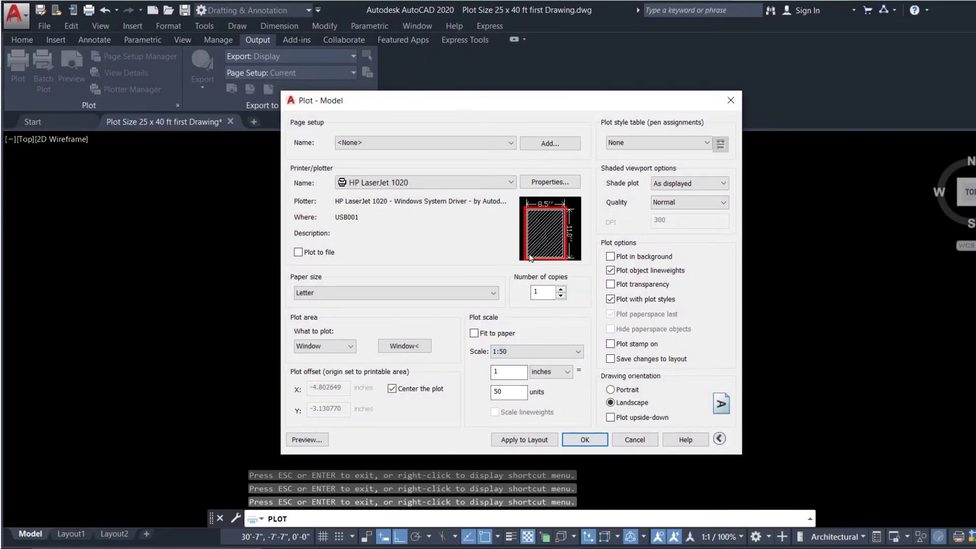
left_click(307, 439)
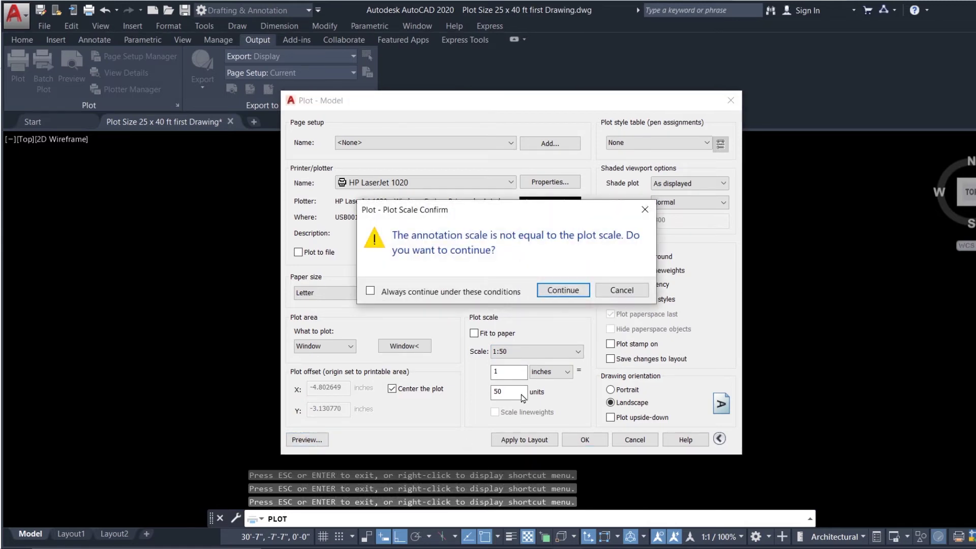
left_click(563, 290)
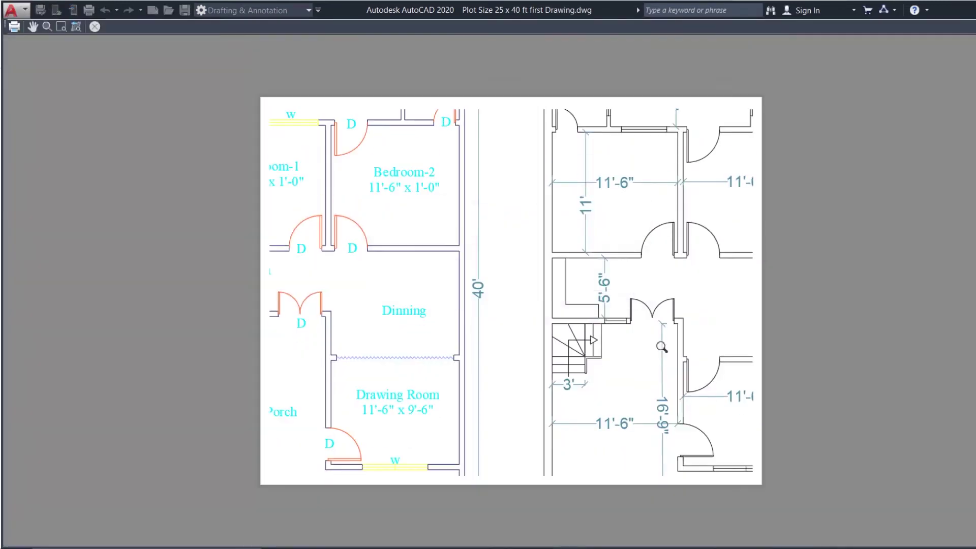
key("Escape")
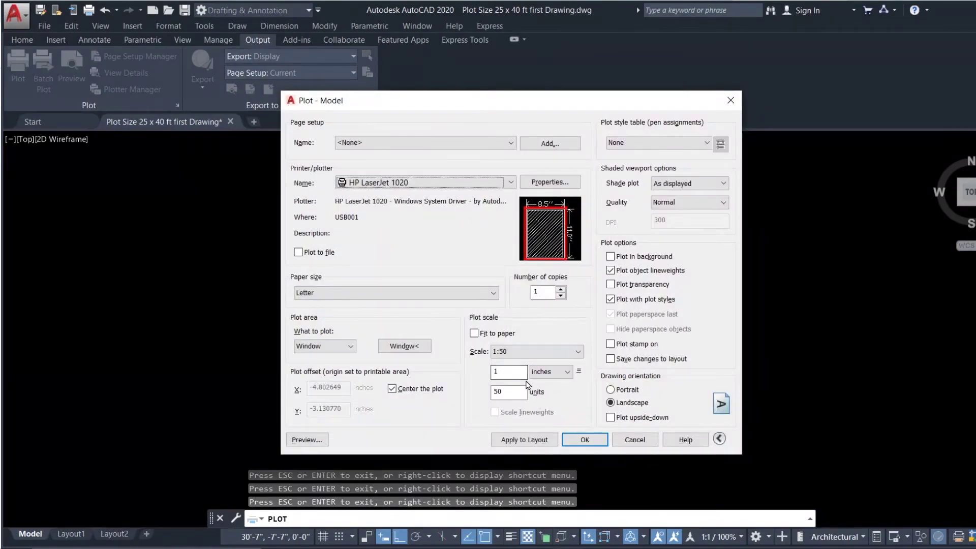
- Change the plot scale to 1:100, preview both plans on the sheet and close the preview
left_click(558, 351)
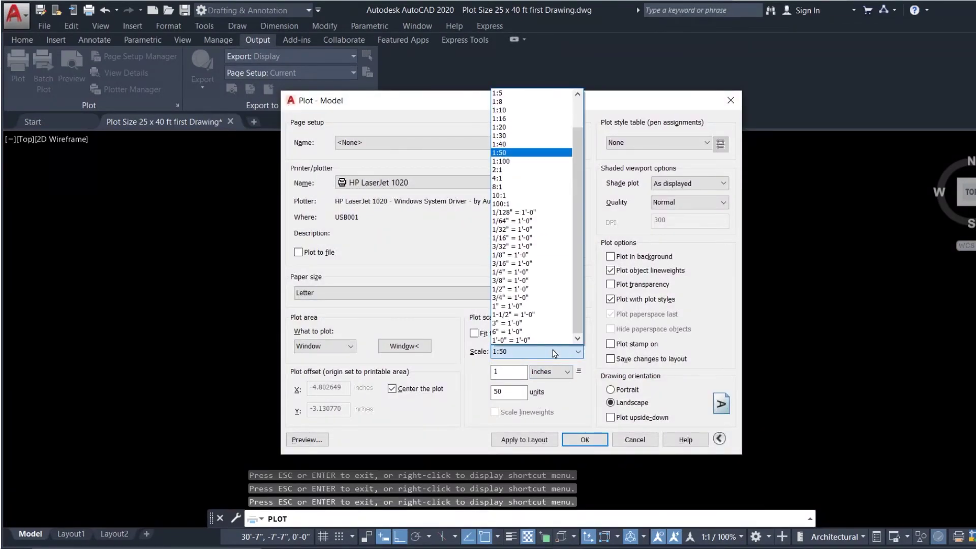
left_click(520, 161)
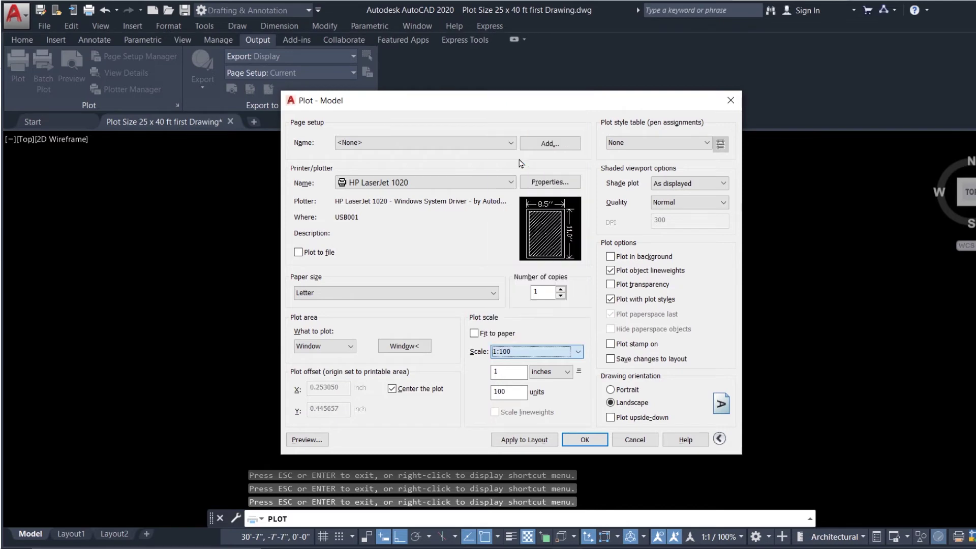
left_click(306, 440)
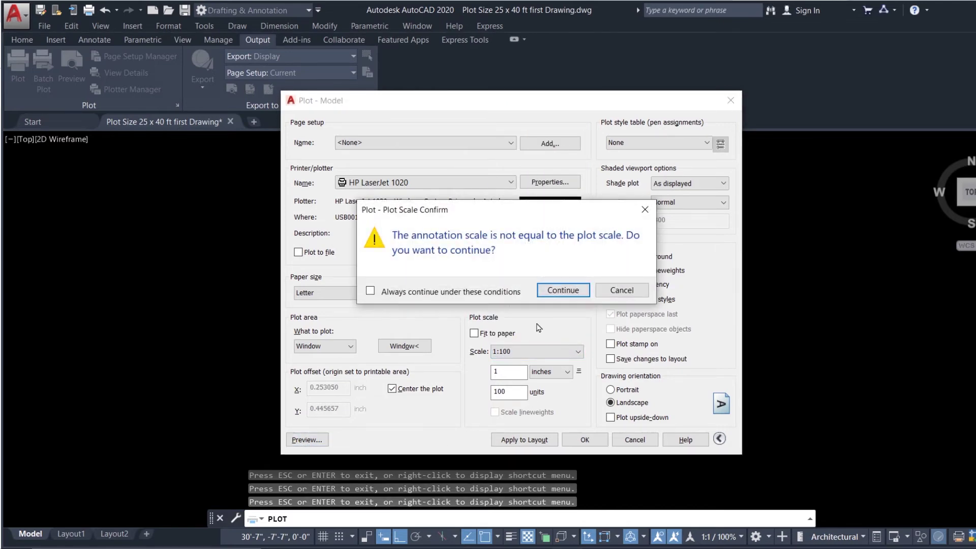
left_click(562, 288)
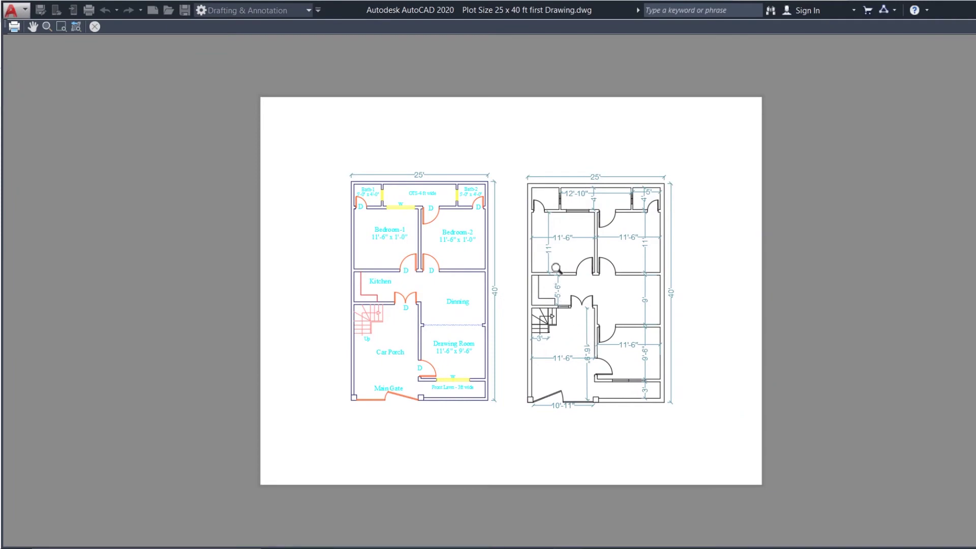
key("Escape")
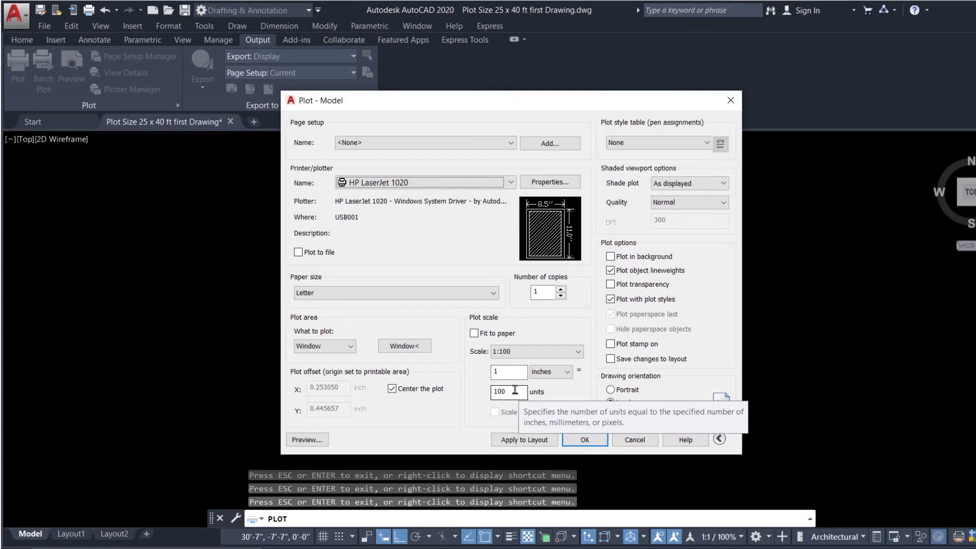
- Set a custom plot scale of 1 inch to 120 units, preview the plot and close the preview
double_click(510, 391)
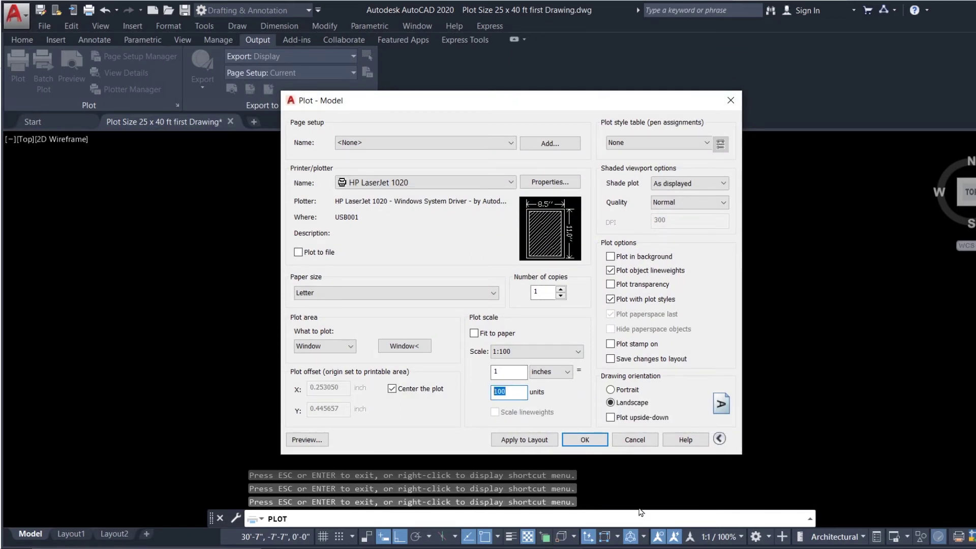
type("12")
left_click(584, 440)
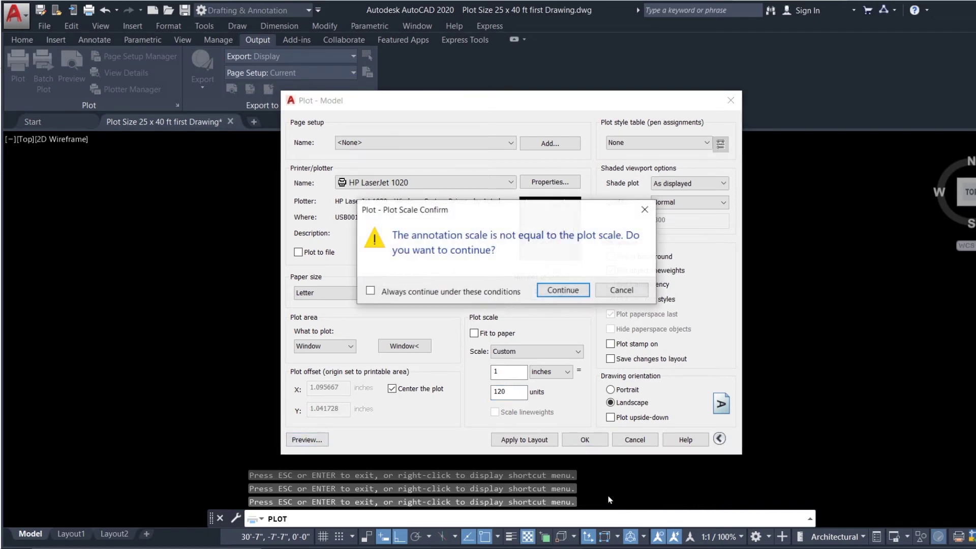
left_click(563, 290)
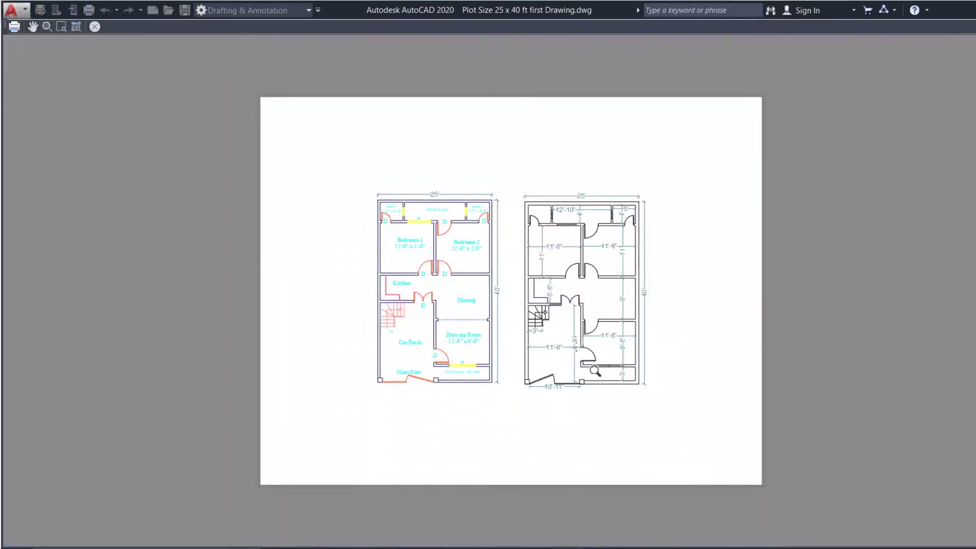
key("Escape")
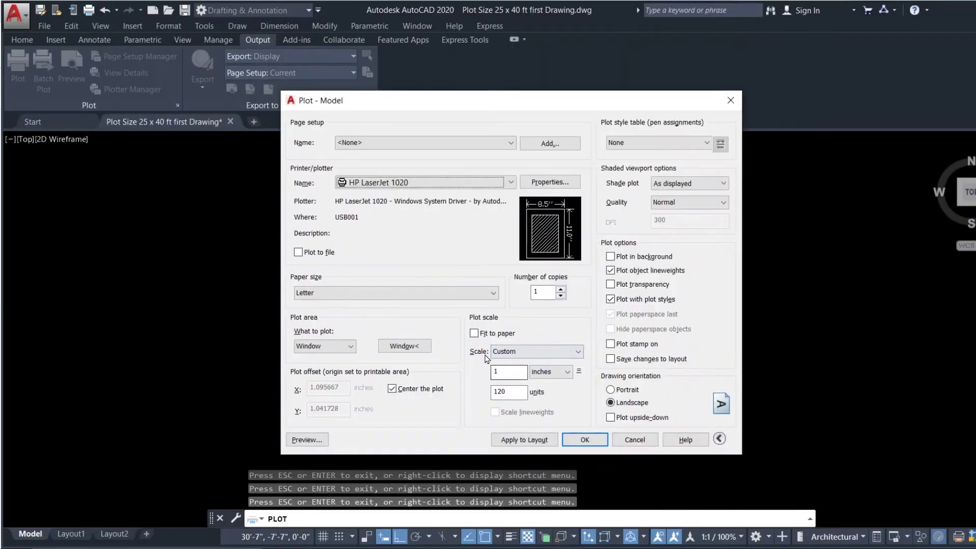
- Fit the plot to the paper and assign the acad.ctb plot style table to all layouts
left_click(474, 334)
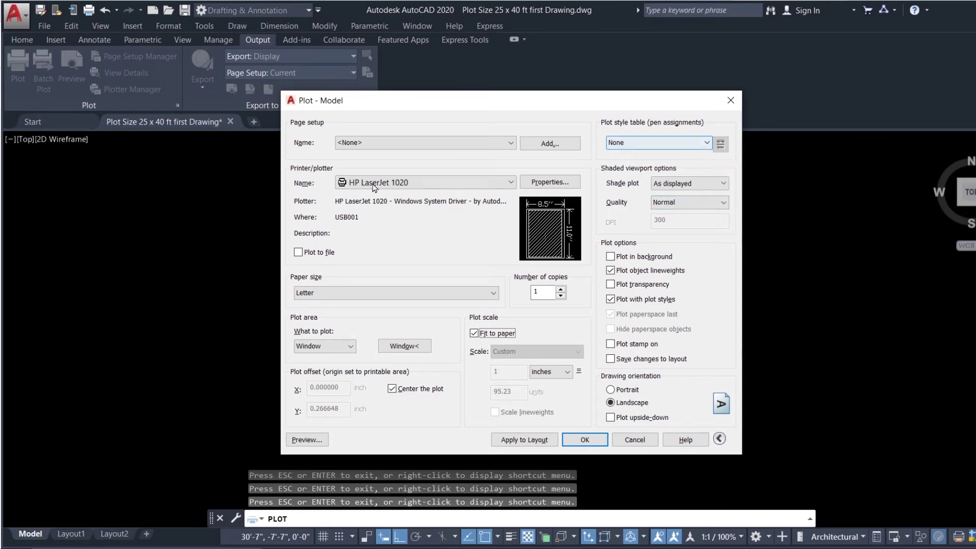
left_click(674, 148)
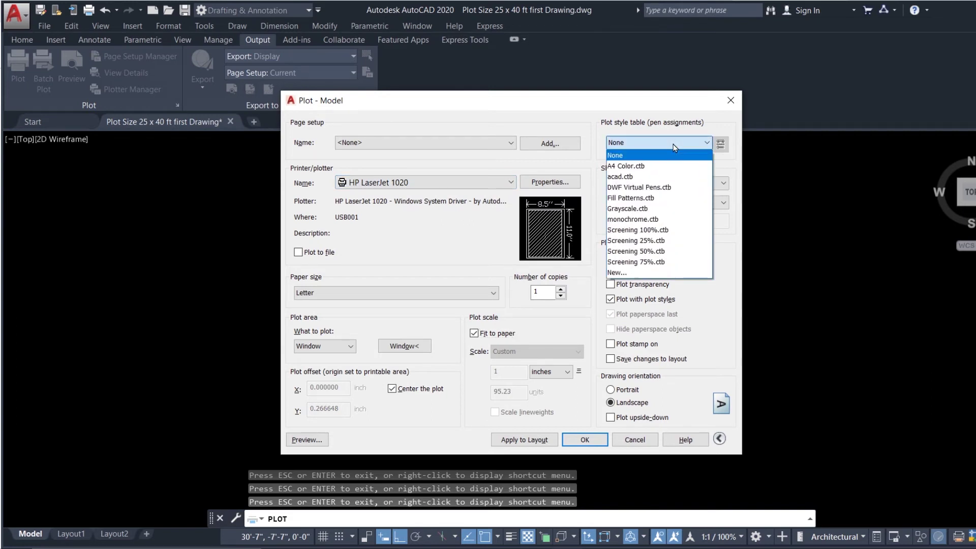
left_click(648, 177)
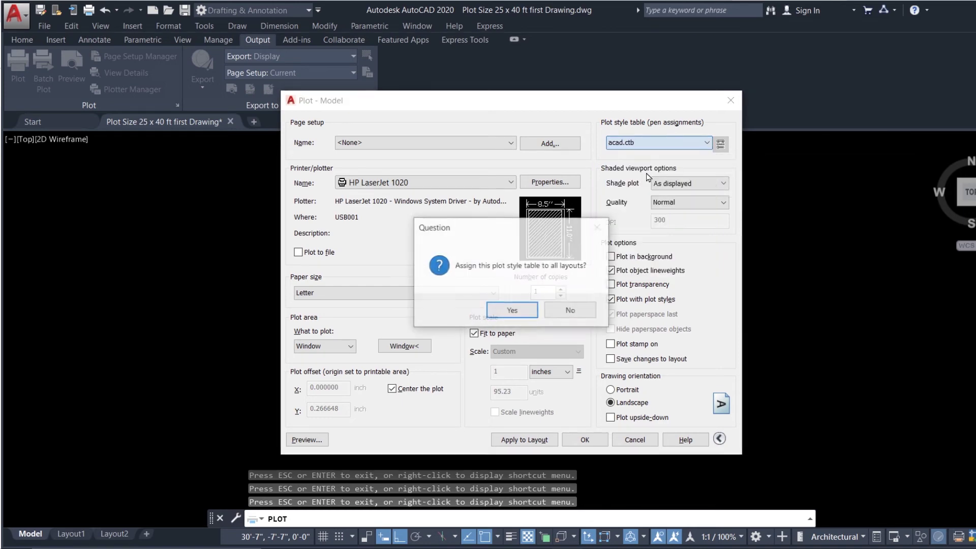
left_click(509, 311)
- Keep HP LaserJet 1020 as the printer, preview the plot and inspect the colored plan up close
left_click(404, 181)
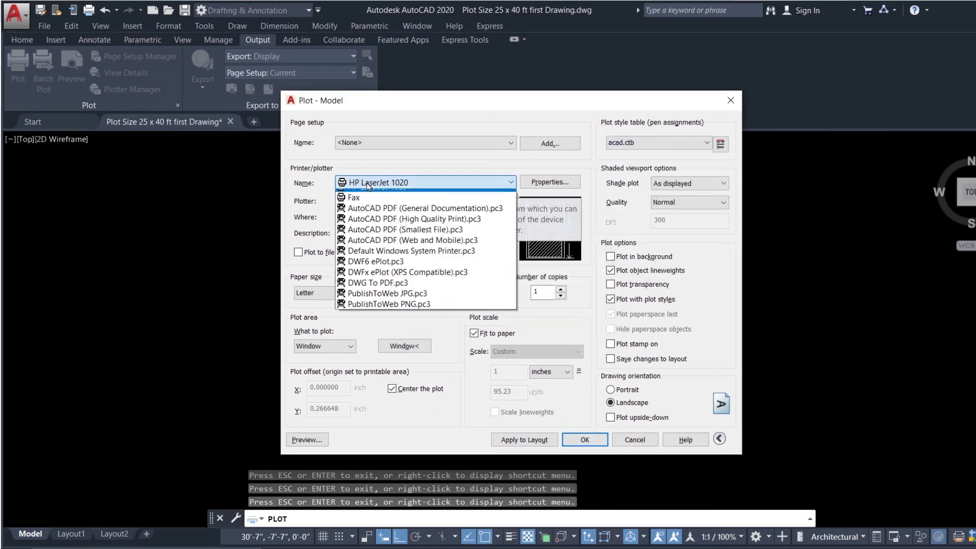
left_click(410, 182)
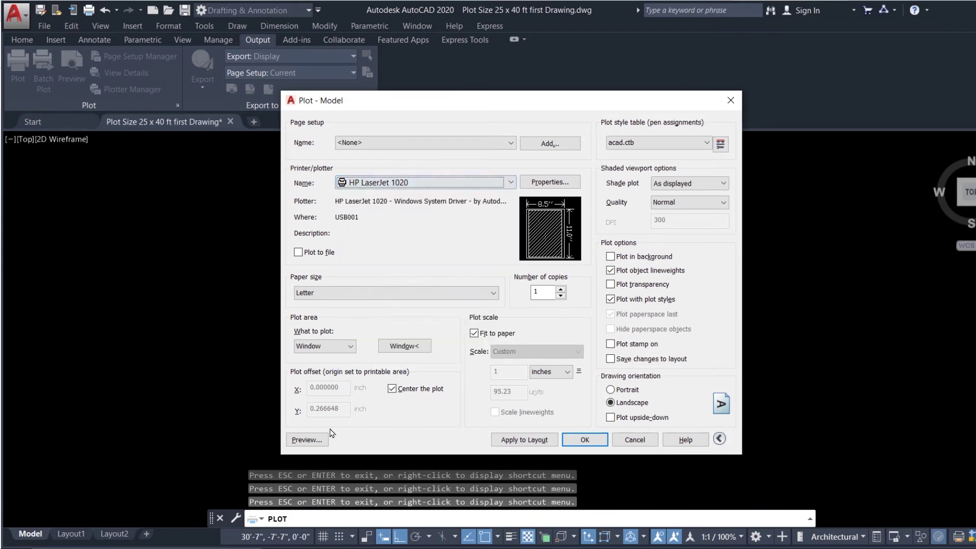
left_click(307, 440)
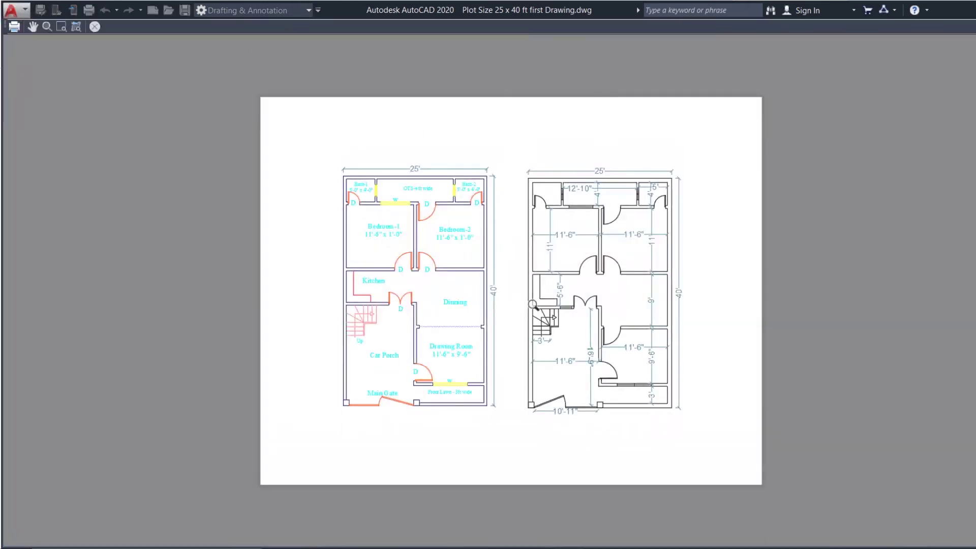
scroll(589, 248, "up", 5)
scroll(588, 247, "down", 5)
scroll(425, 239, "up", 4)
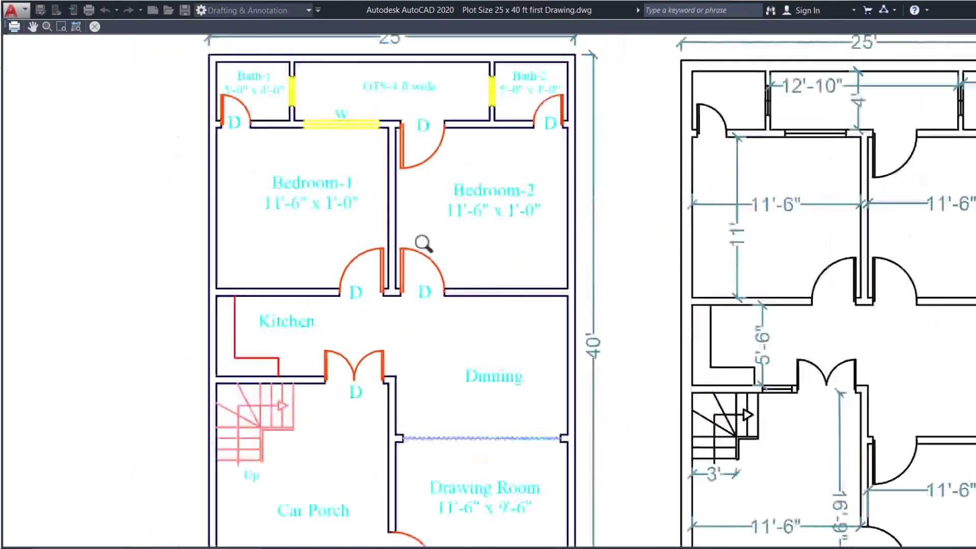
- Examine the bathrooms and bedrooms of the colored plan in the preview, and close the preview
scroll(425, 244, "down", 4)
scroll(391, 183, "up", 3)
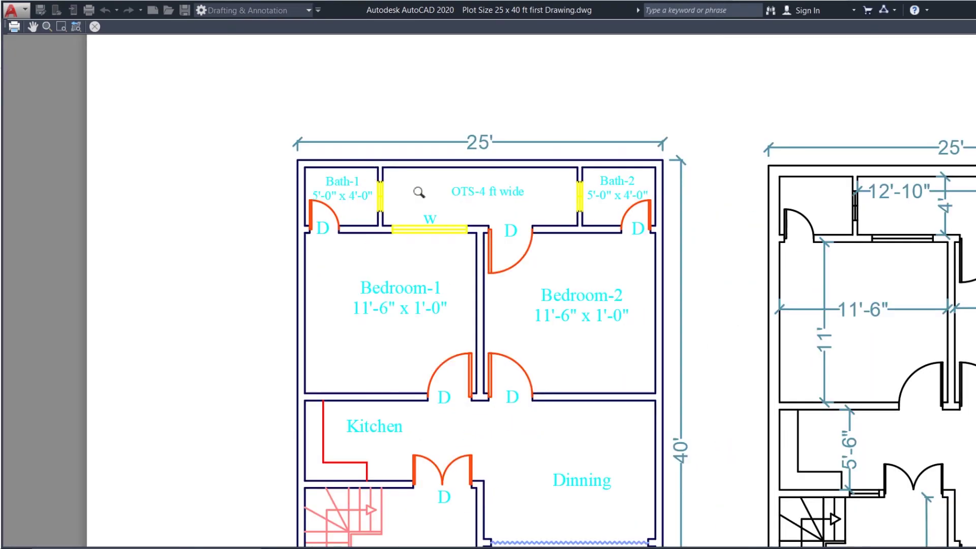
key("Escape")
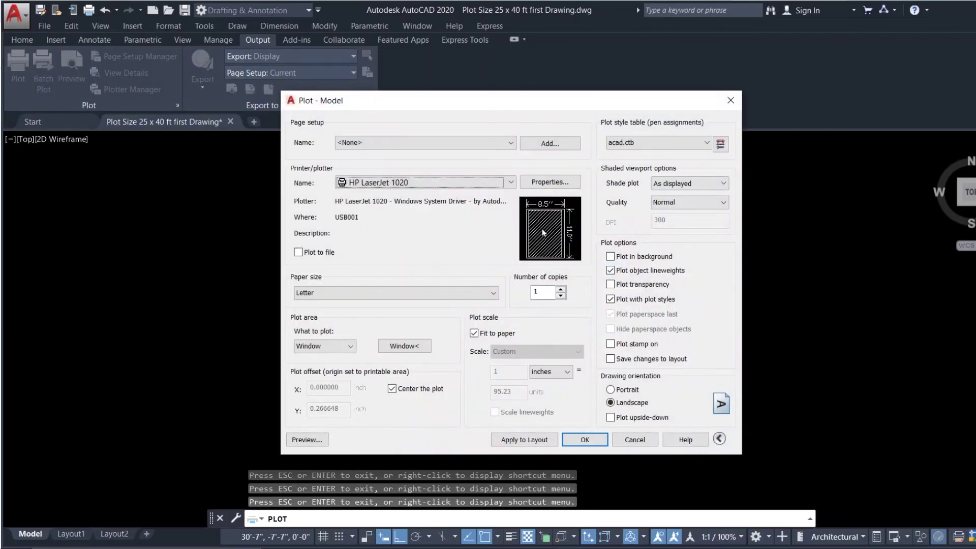
- Assign the Grayscale.ctb plot style table to all layouts, preview both plans and close the preview
left_click(695, 143)
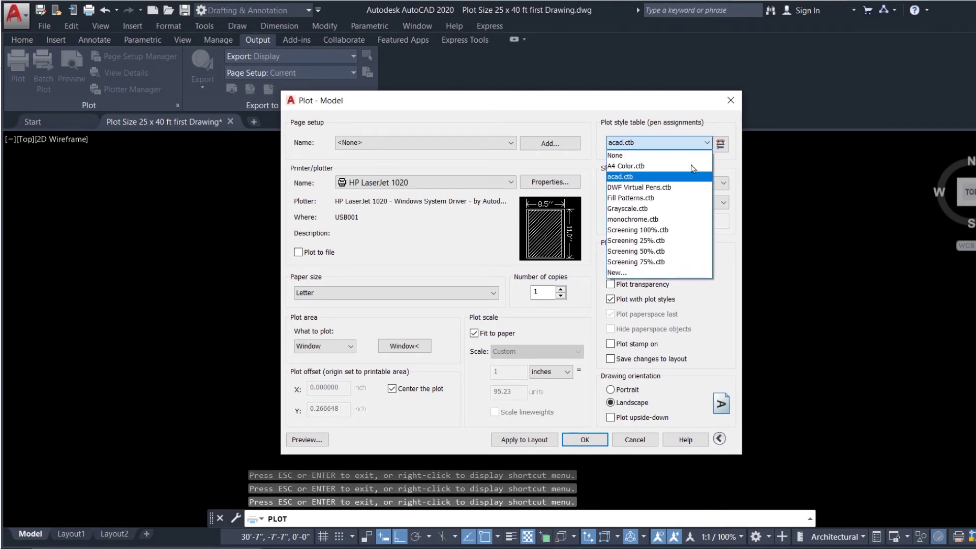
left_click(650, 208)
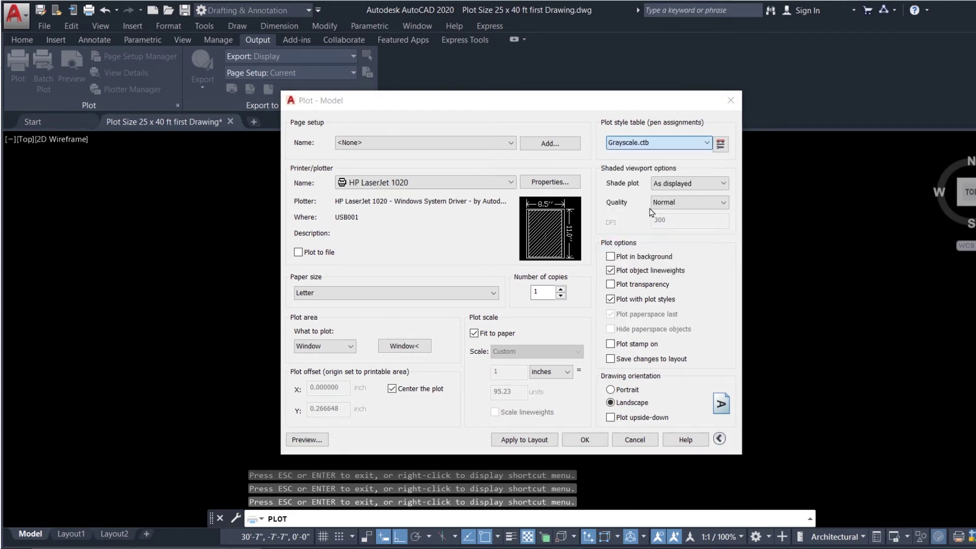
left_click(513, 312)
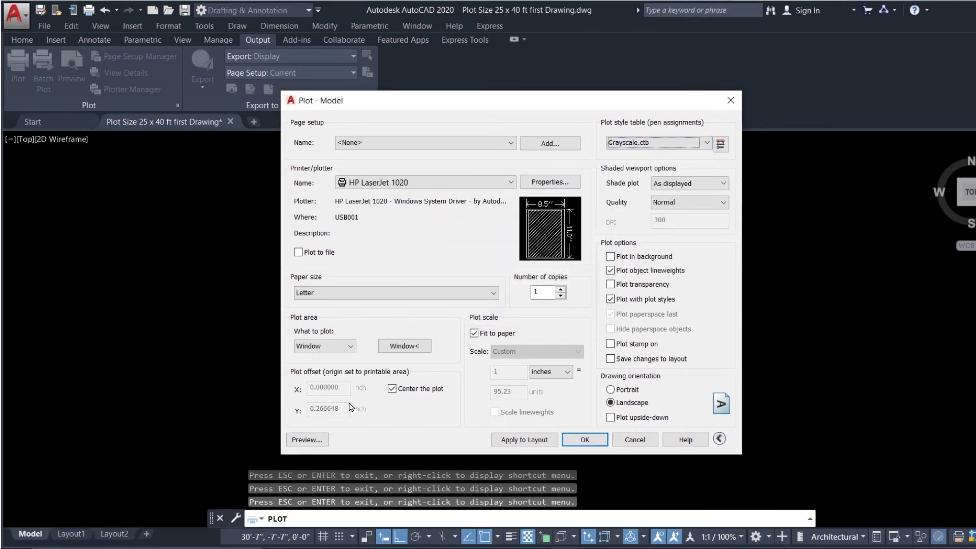
left_click(307, 439)
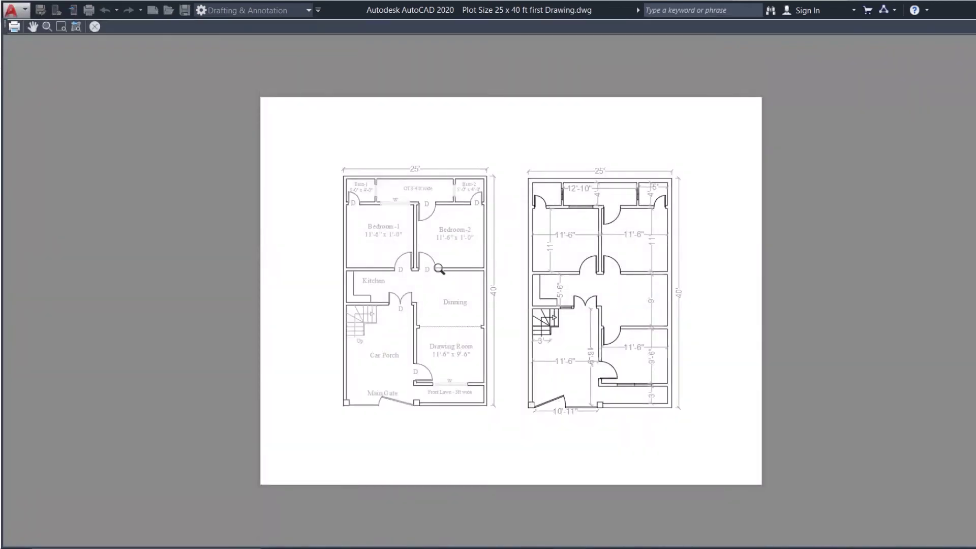
scroll(435, 268, "up", 5)
scroll(429, 262, "down", 5)
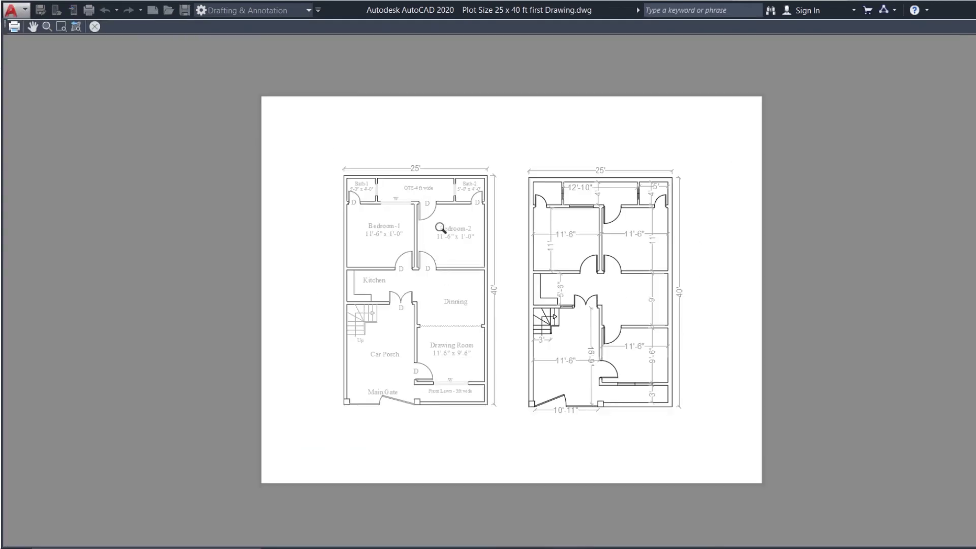
key("Escape")
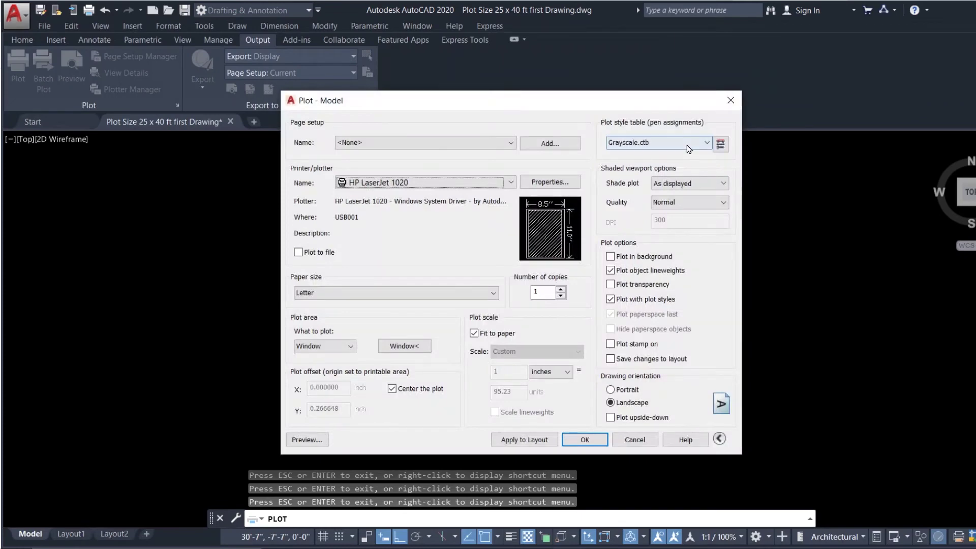
- Assign the monochrome.ctb plot style table to all layouts, preview both plans and close the preview
left_click(687, 143)
left_click(641, 219)
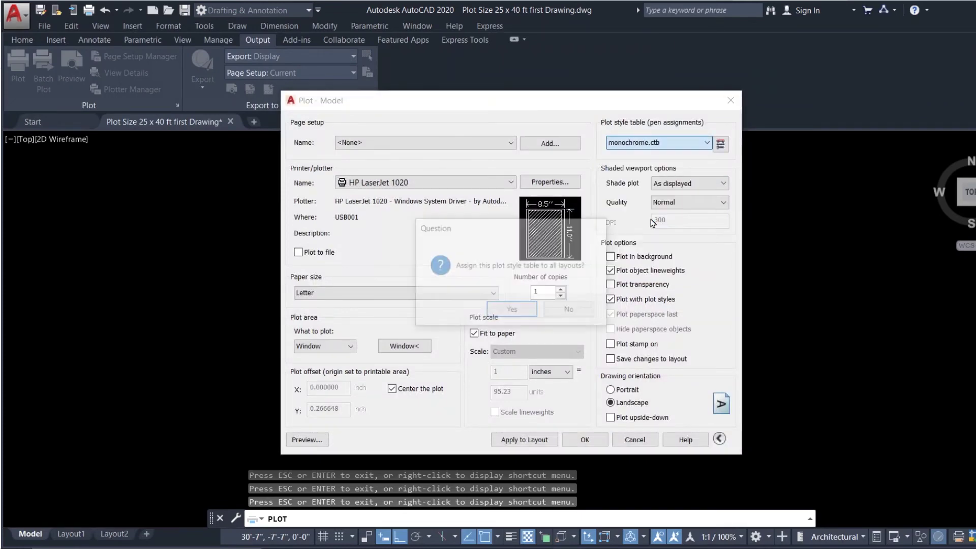
left_click(490, 317)
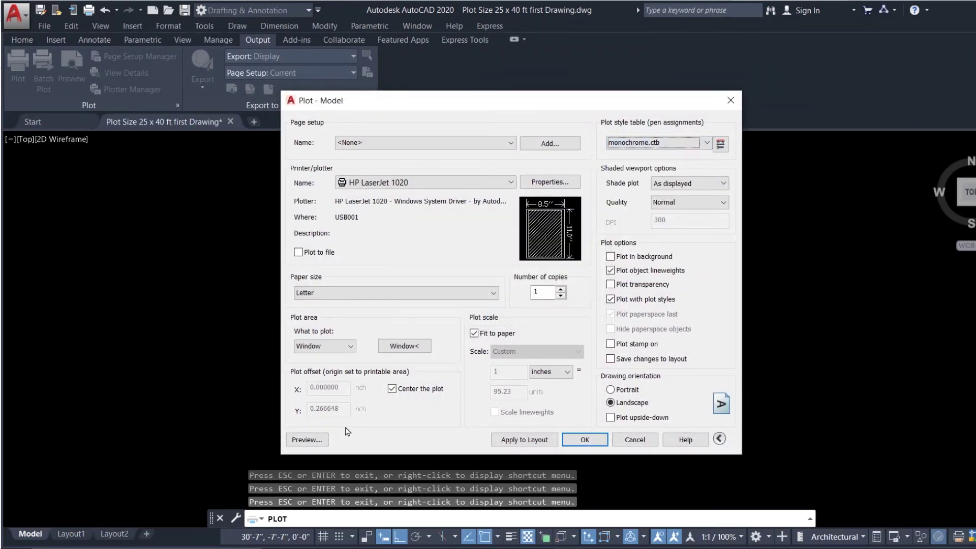
left_click(307, 440)
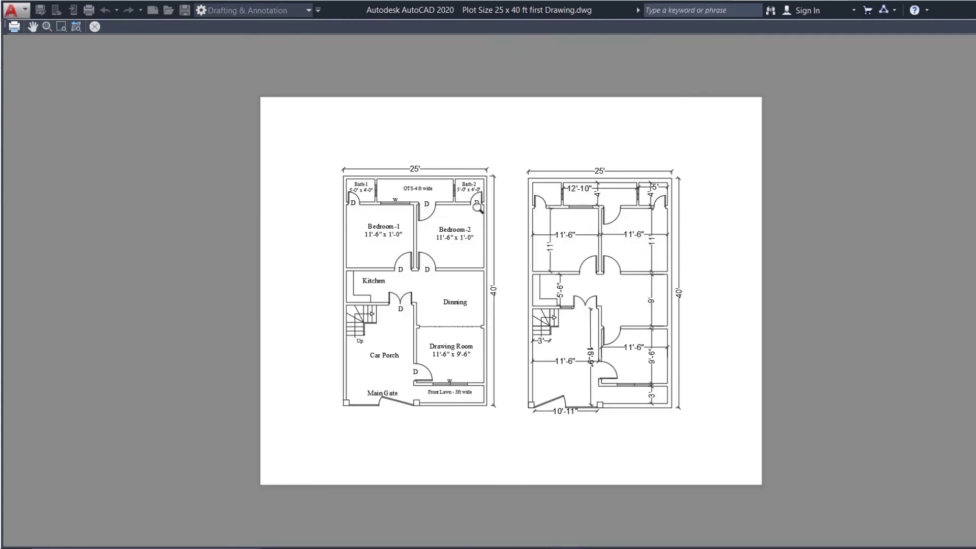
scroll(477, 208, "up", 4)
scroll(477, 208, "down", 5)
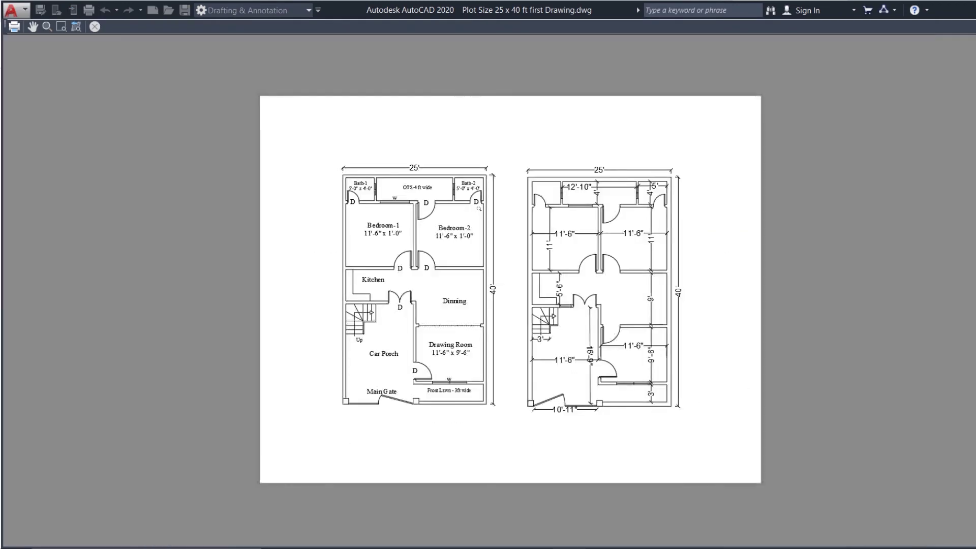
key("Escape")
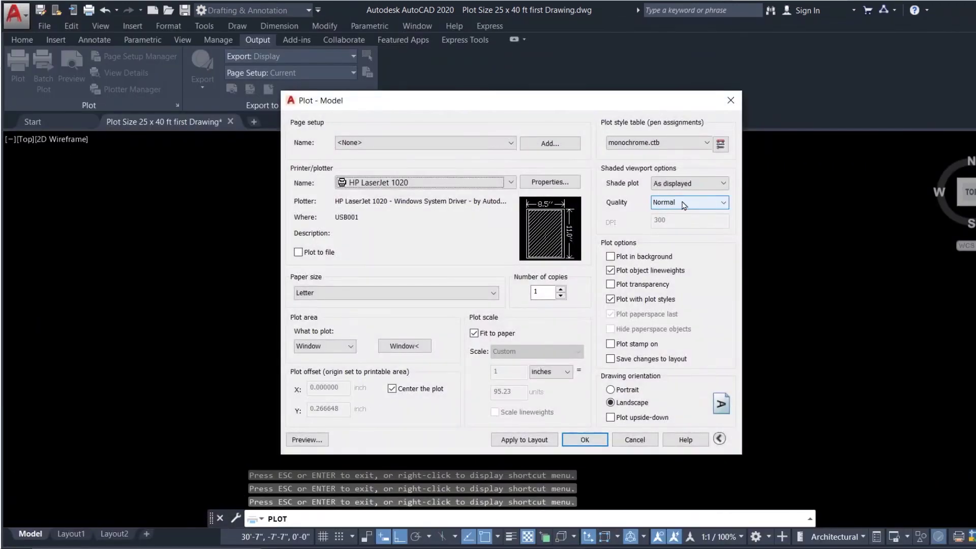
- Review the shade plot and quality choices for shaded viewports, keeping As displayed and Normal
left_click(690, 183)
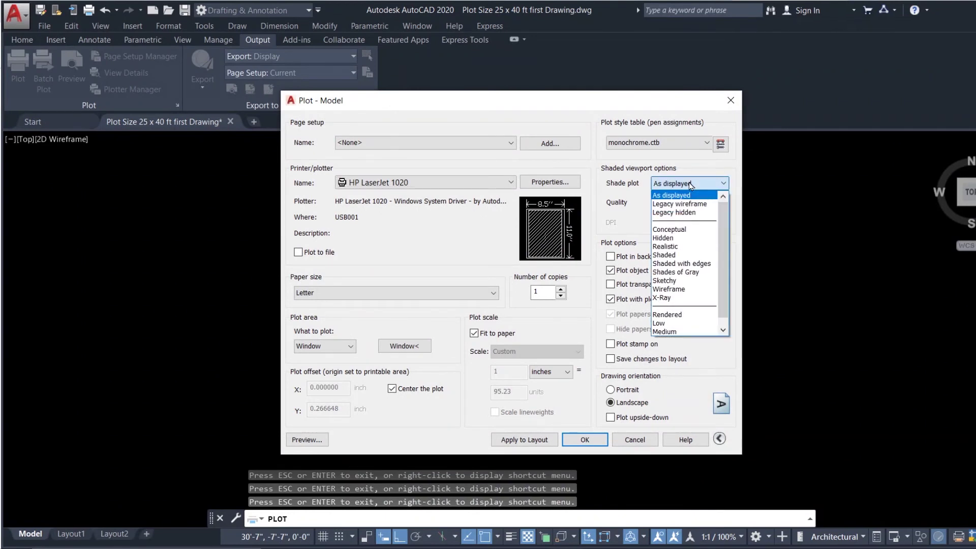
left_click(672, 186)
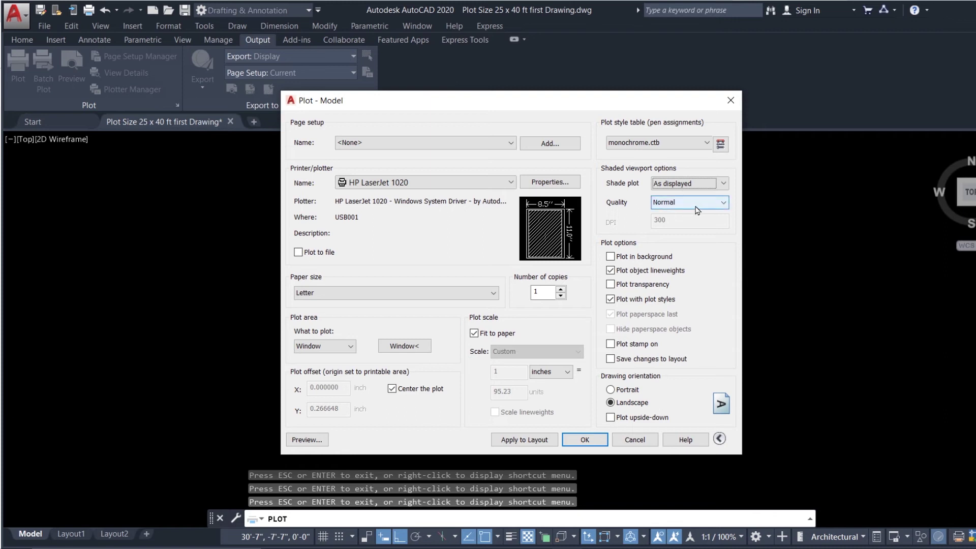
left_click(696, 206)
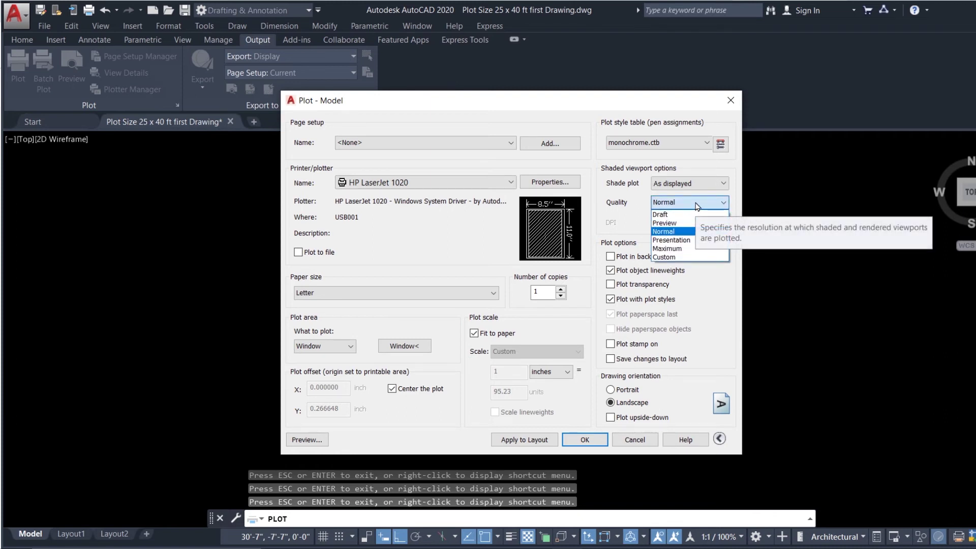
left_click(695, 206)
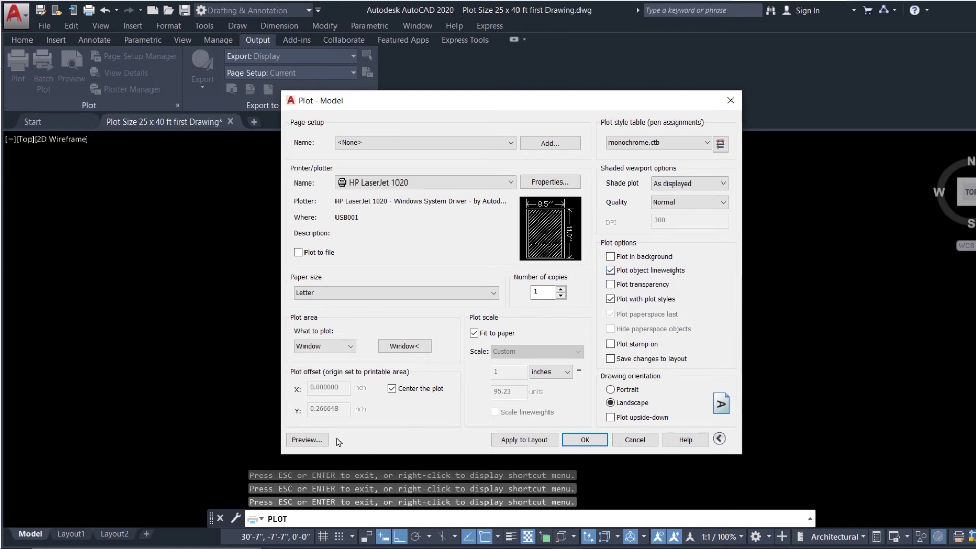
- Preview the monochrome plot with the current viewport options, inspect it and close the preview
left_click(306, 440)
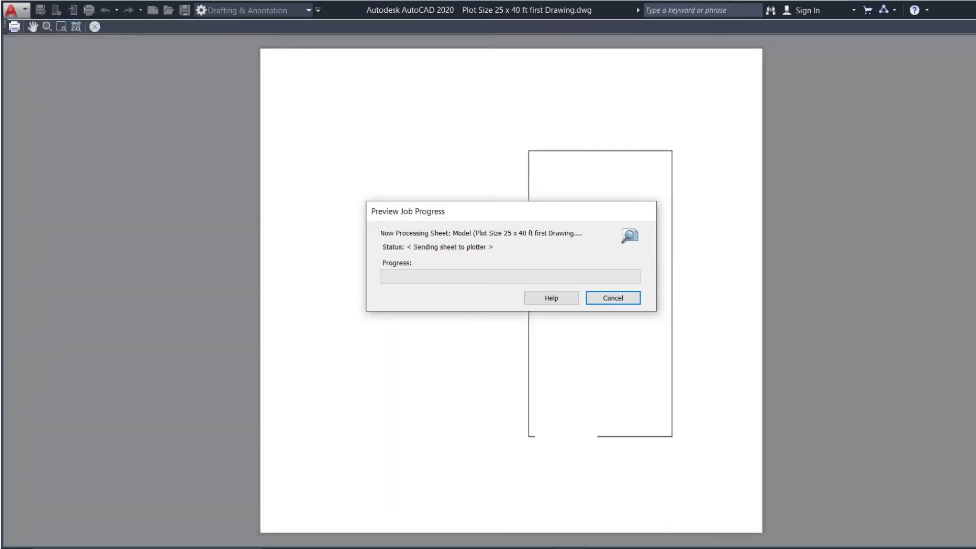
scroll(386, 252, "up", 5)
scroll(389, 253, "down", 5)
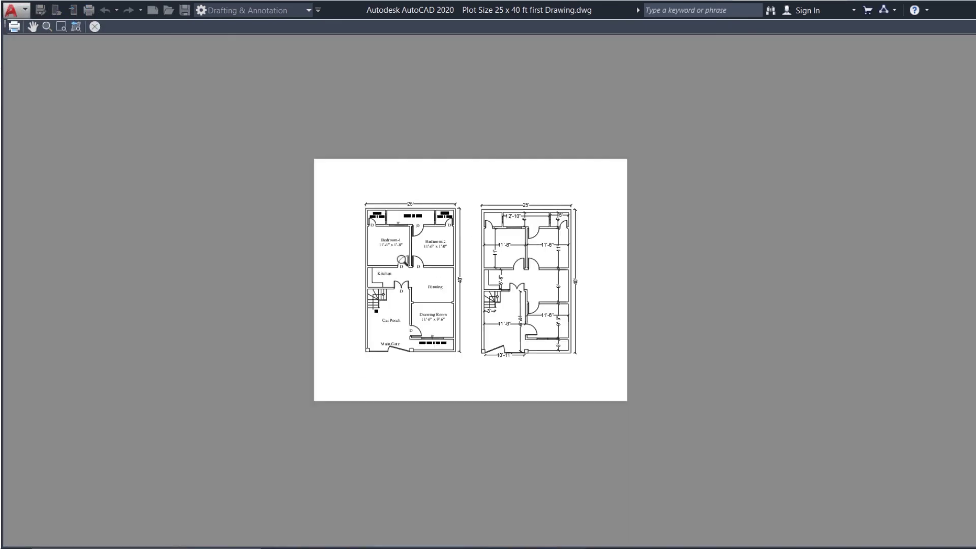
key("Escape")
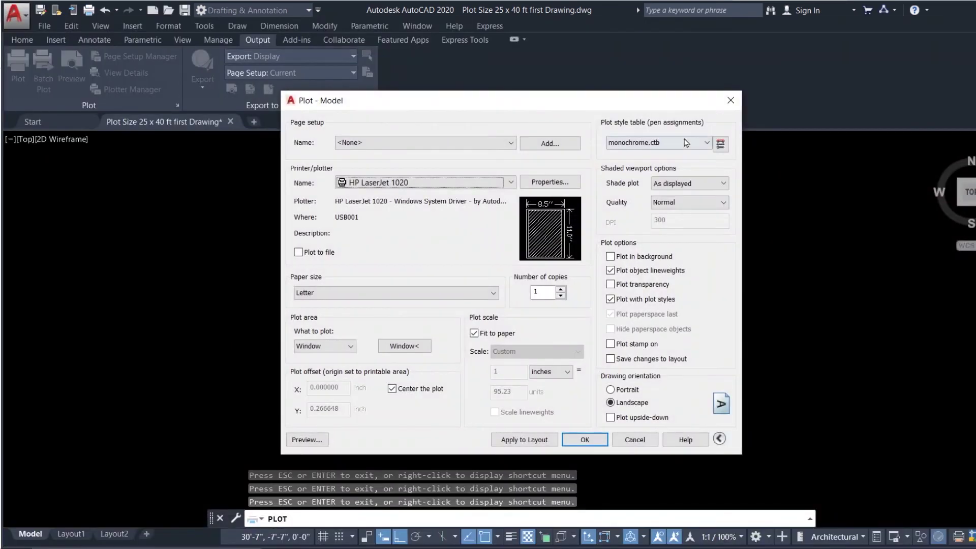
- Set the plot style table to None, preview the plot, inspect the wall lines up close and close the preview
left_click(671, 142)
left_click(642, 159)
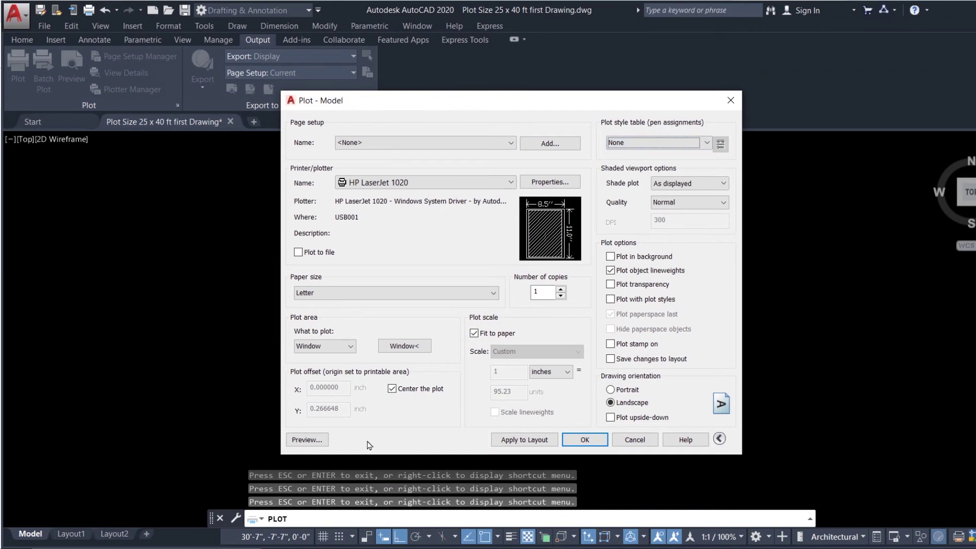
left_click(321, 441)
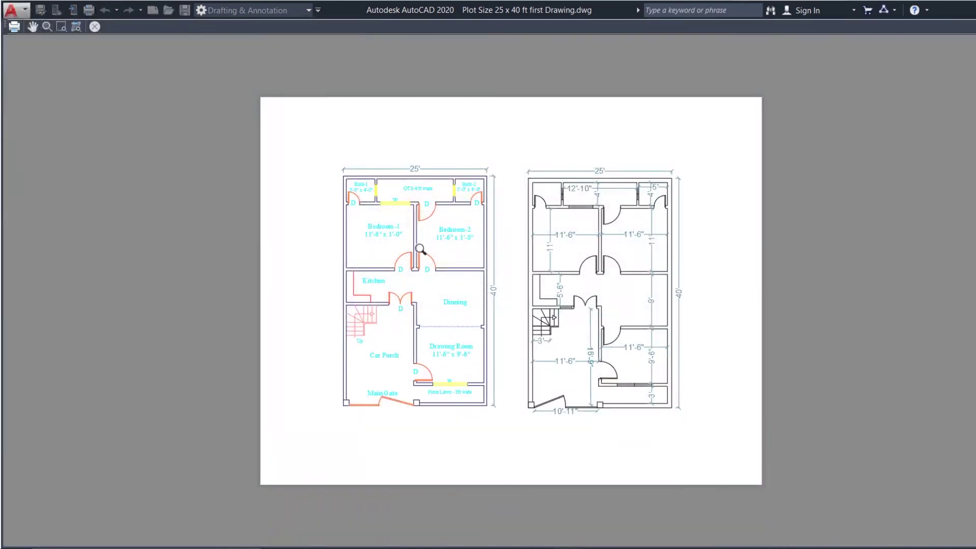
scroll(432, 259, "up", 5)
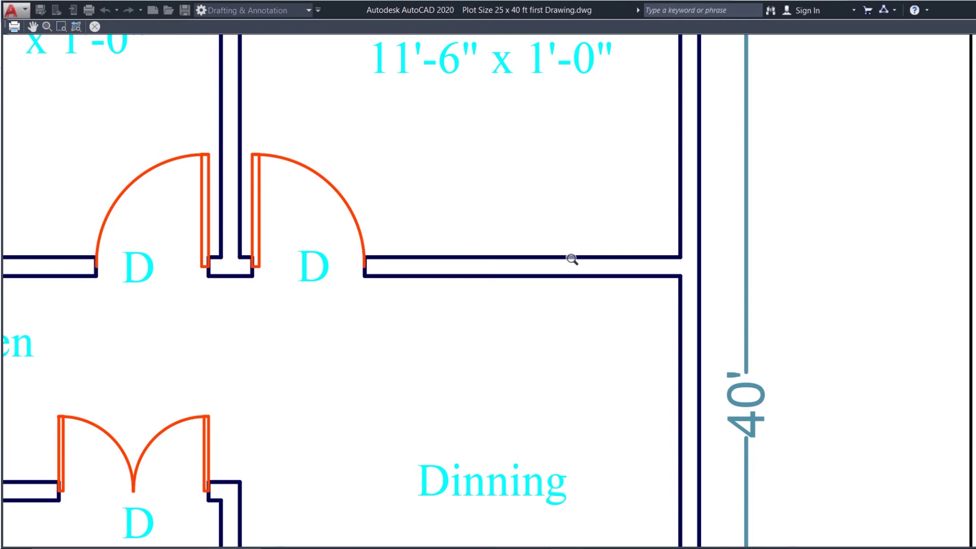
key("Escape")
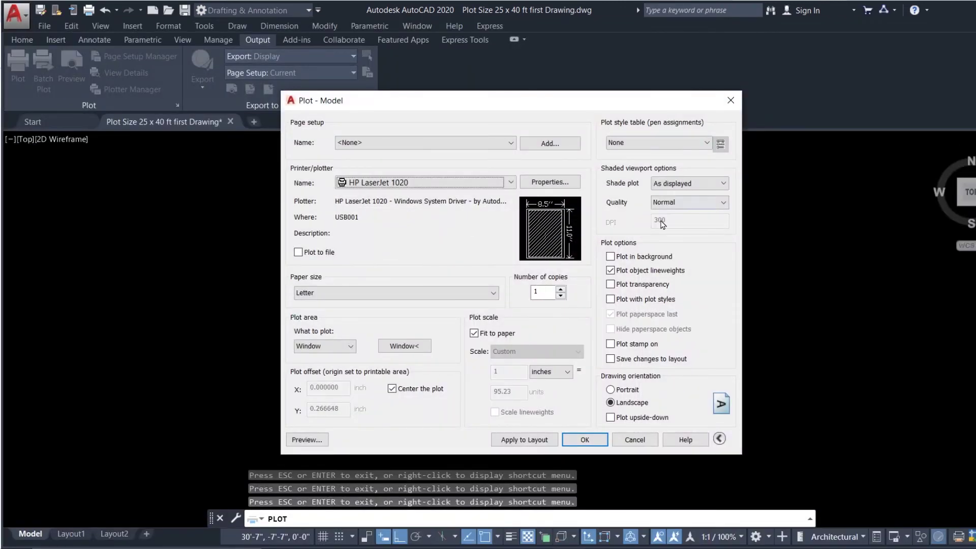
- Turn off plotting of object lineweights, preview the plot, inspect the line thickness up close and close the preview
left_click(610, 270)
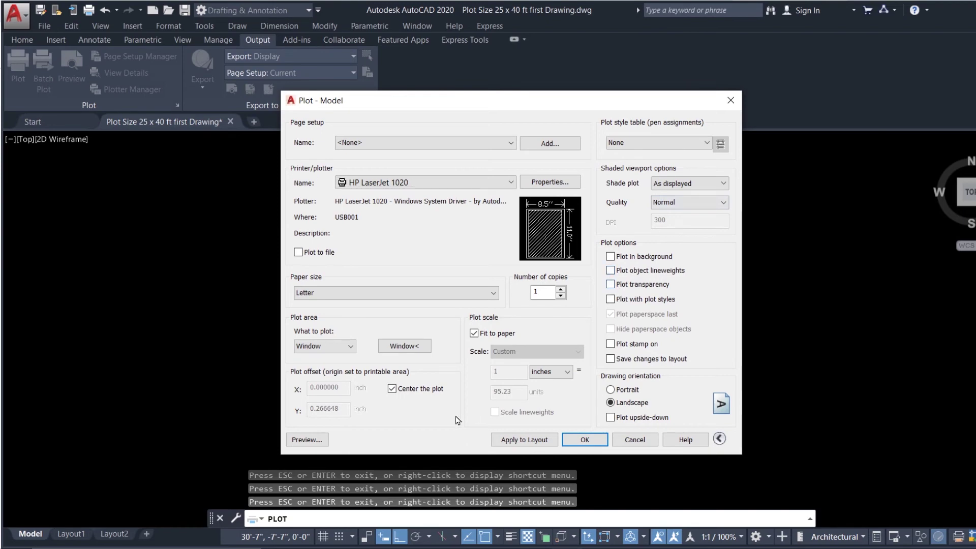
left_click(314, 439)
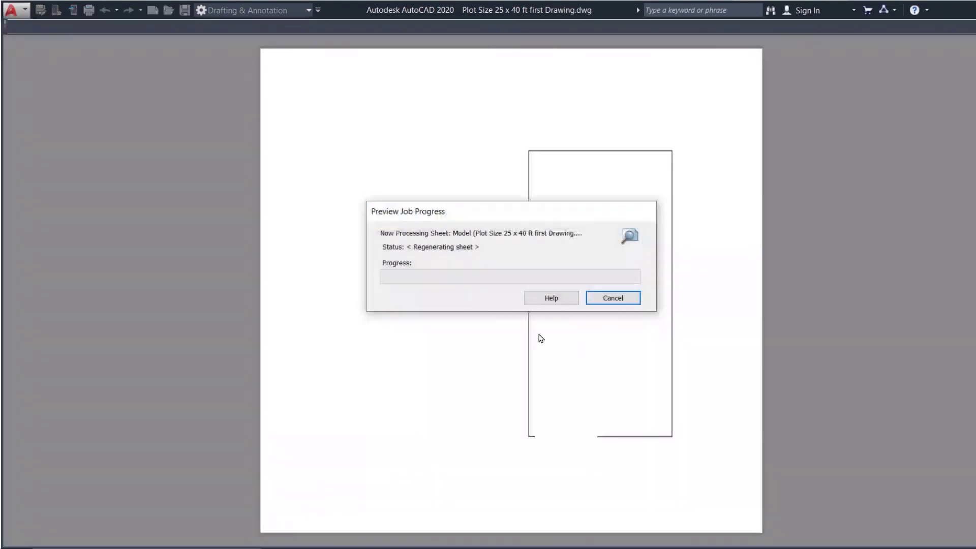
scroll(477, 272, "up", 8)
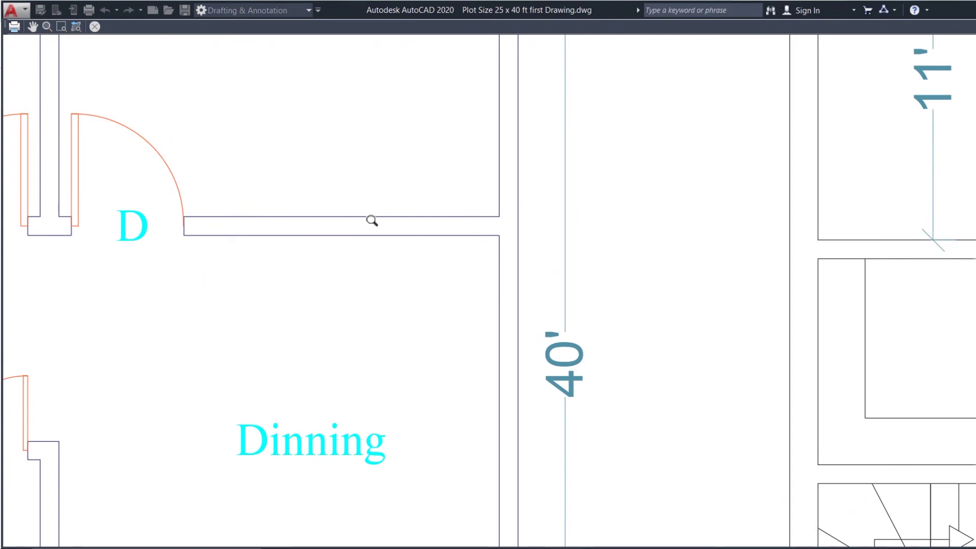
key("Escape")
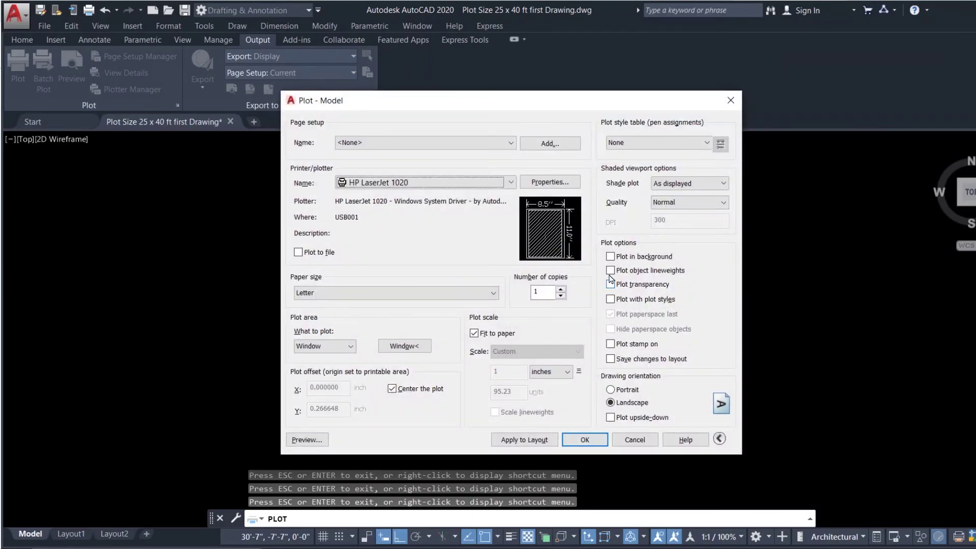
- Enable plotting of object lineweights and transparency, preview both plans and close the preview
left_click(610, 270)
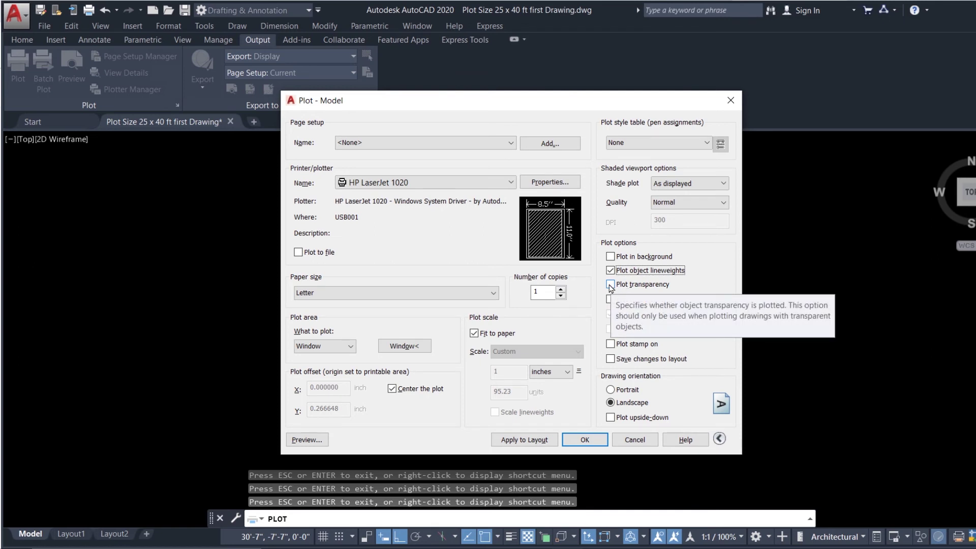
left_click(611, 286)
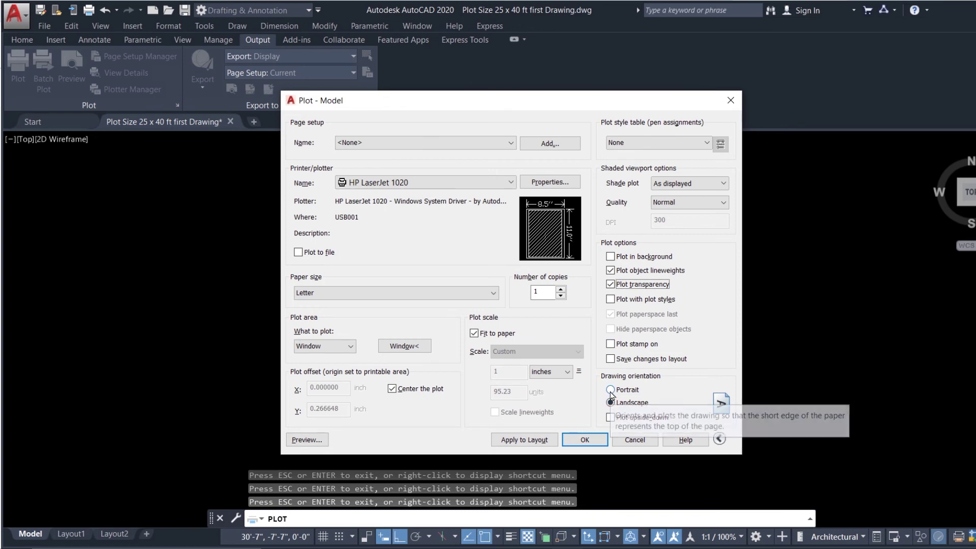
left_click(306, 440)
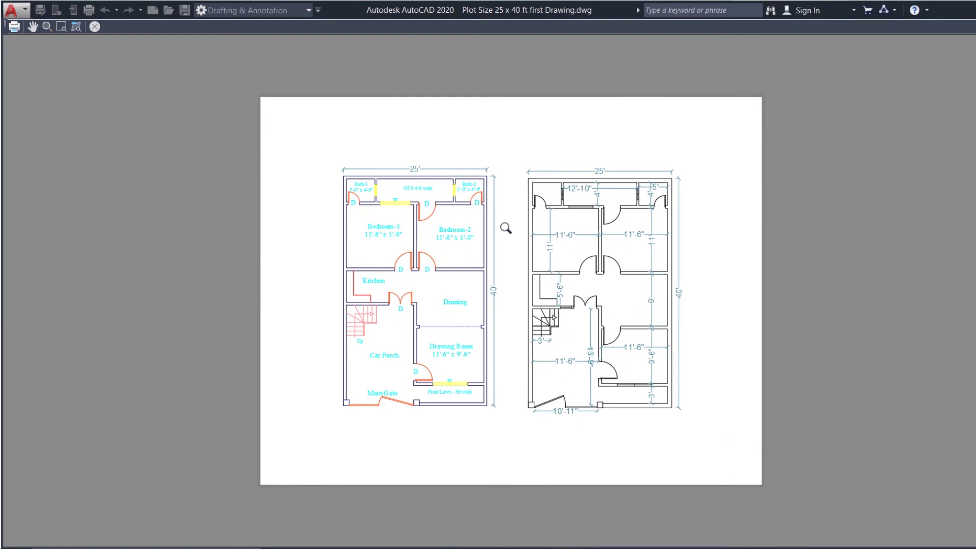
key("Escape")
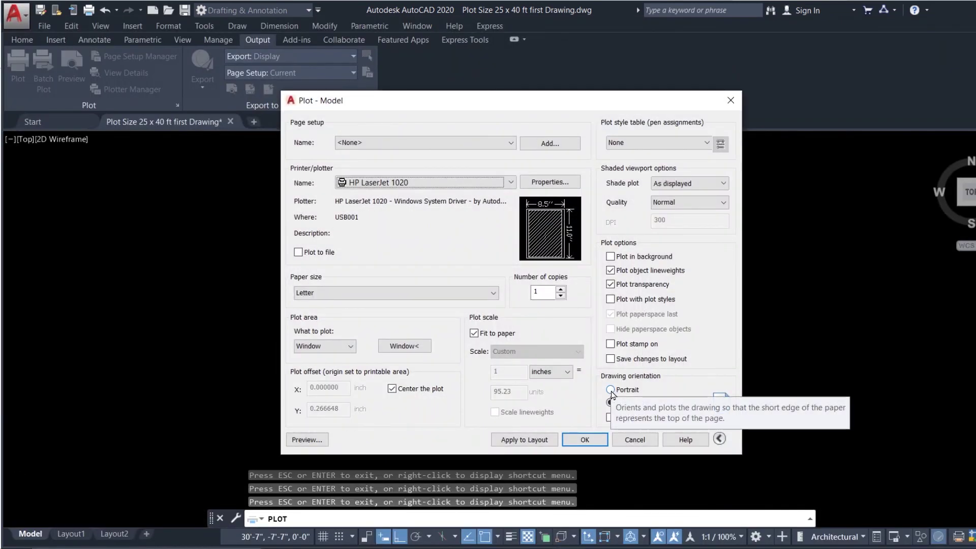
- Set the drawing orientation to Portrait and redefine the plot window around only the coloured plan with room names
left_click(610, 389)
left_click(400, 346)
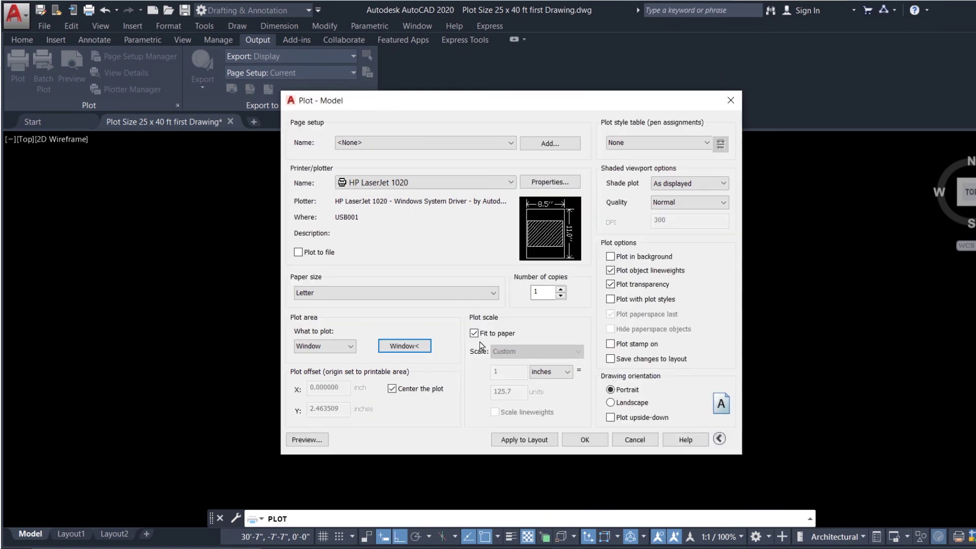
left_click(405, 346)
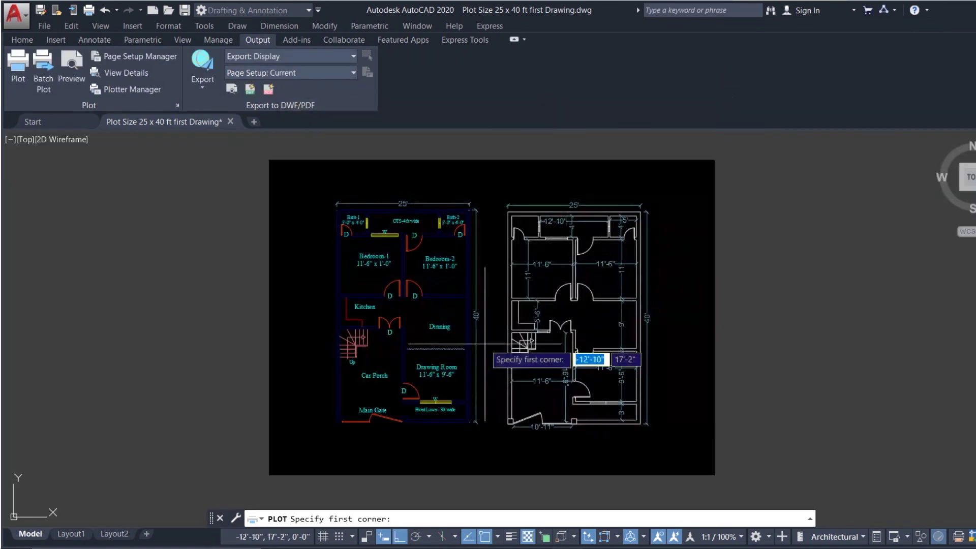
left_click(324, 192)
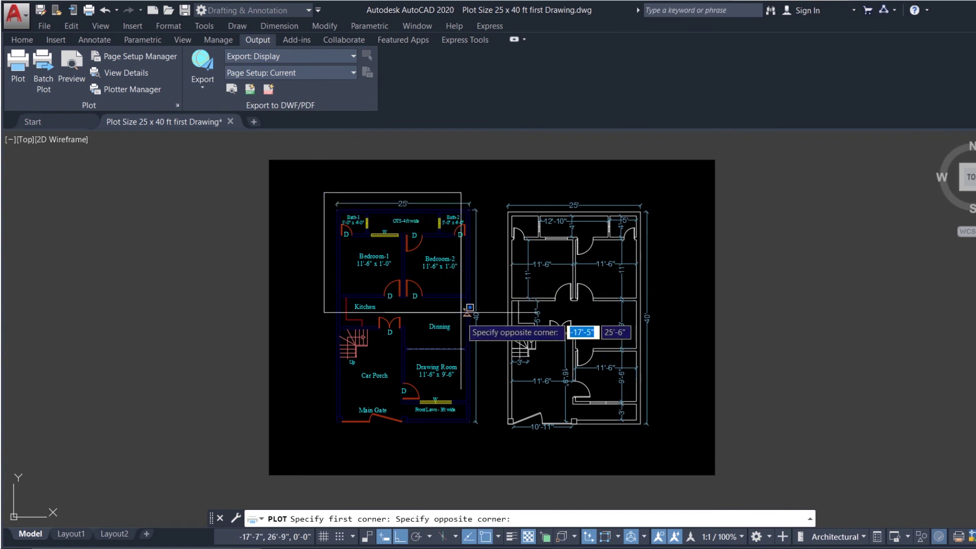
left_click(485, 433)
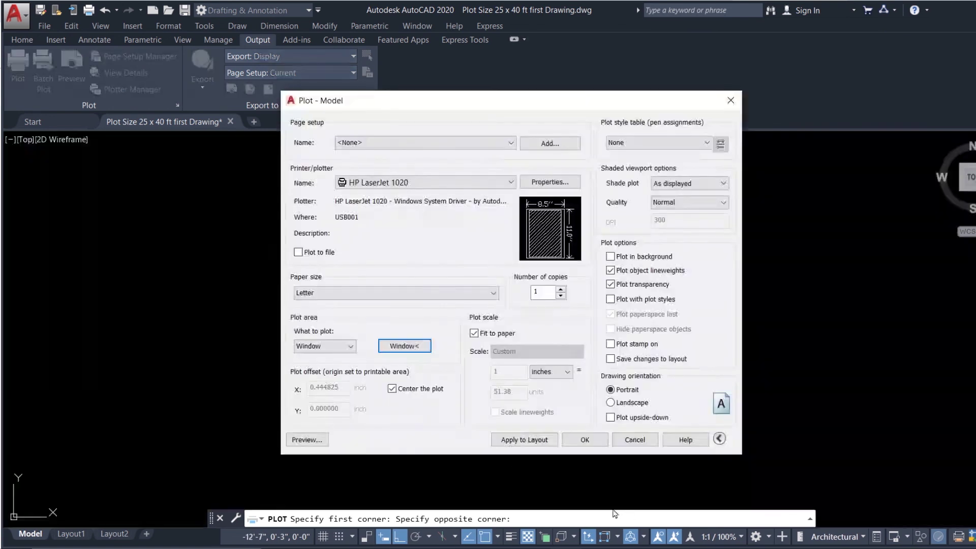
- Set the drawing orientation to Landscape, preview the coloured plan on the sheet and close the preview
left_click(610, 402)
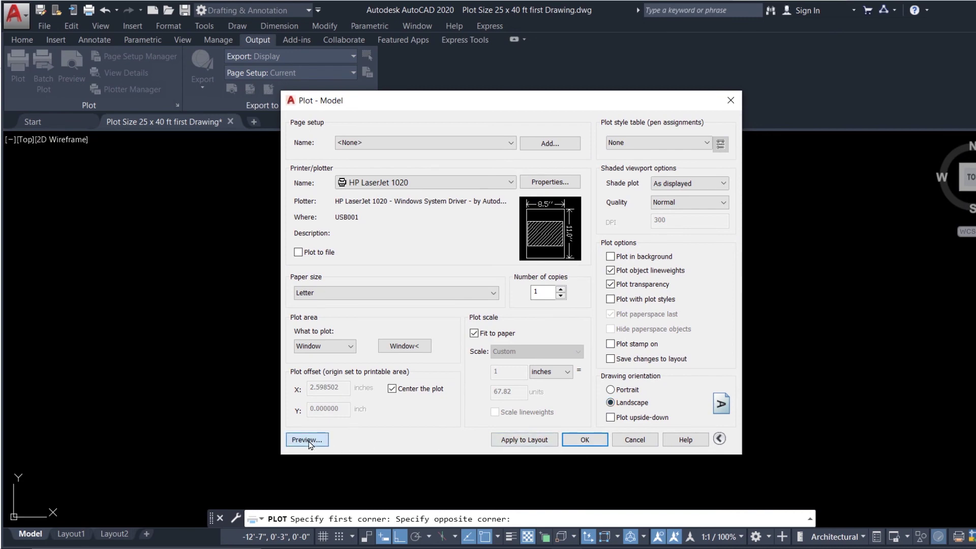
left_click(308, 440)
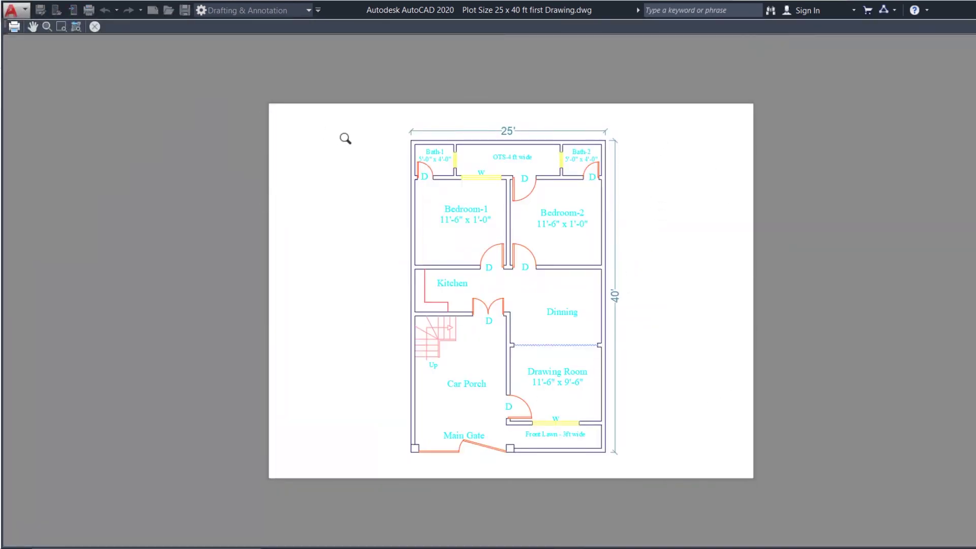
key("Escape")
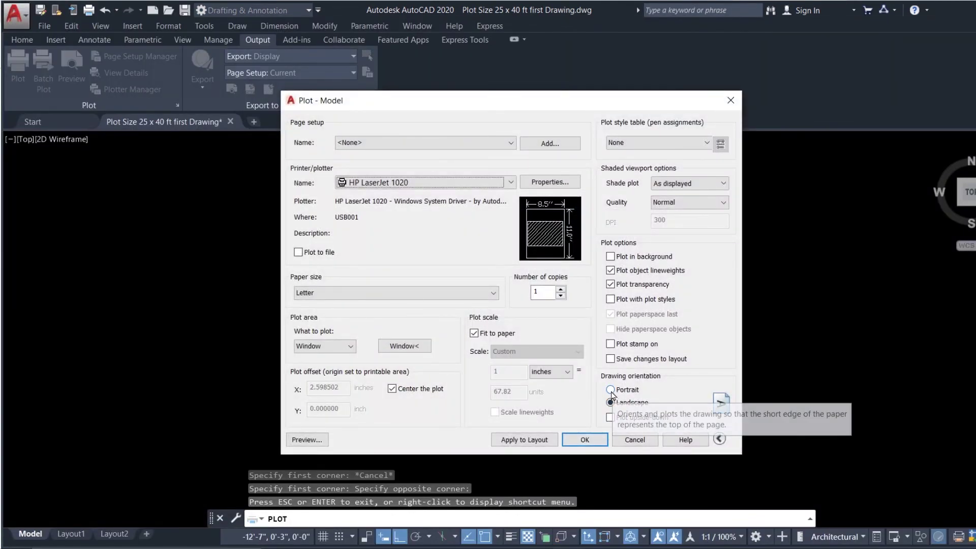
- Set the drawing orientation back to Portrait, preview the coloured plan and close the preview
left_click(611, 391)
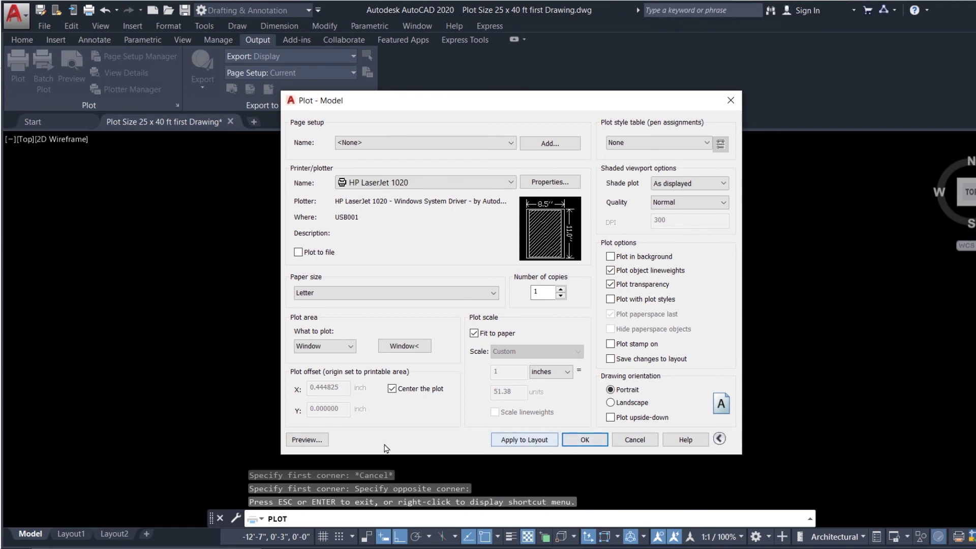
left_click(306, 440)
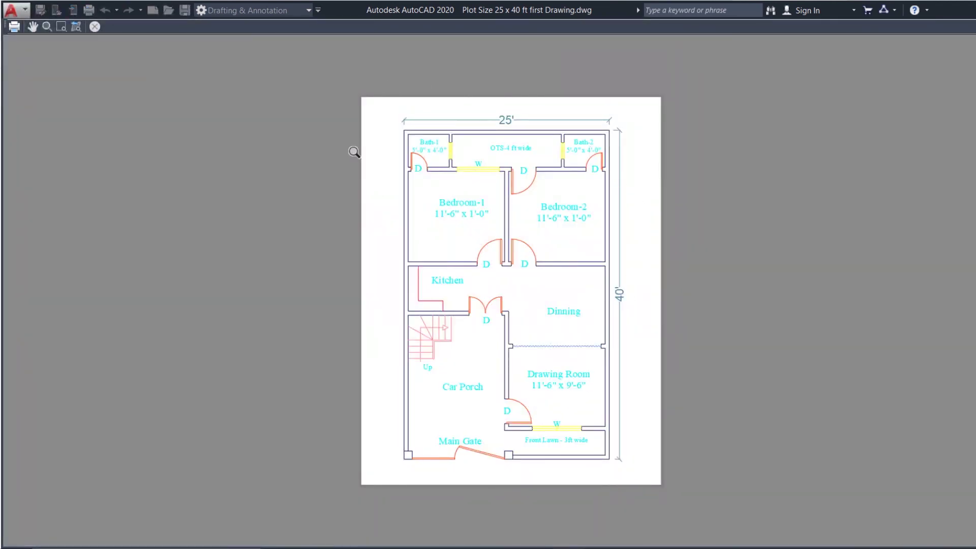
key("Escape")
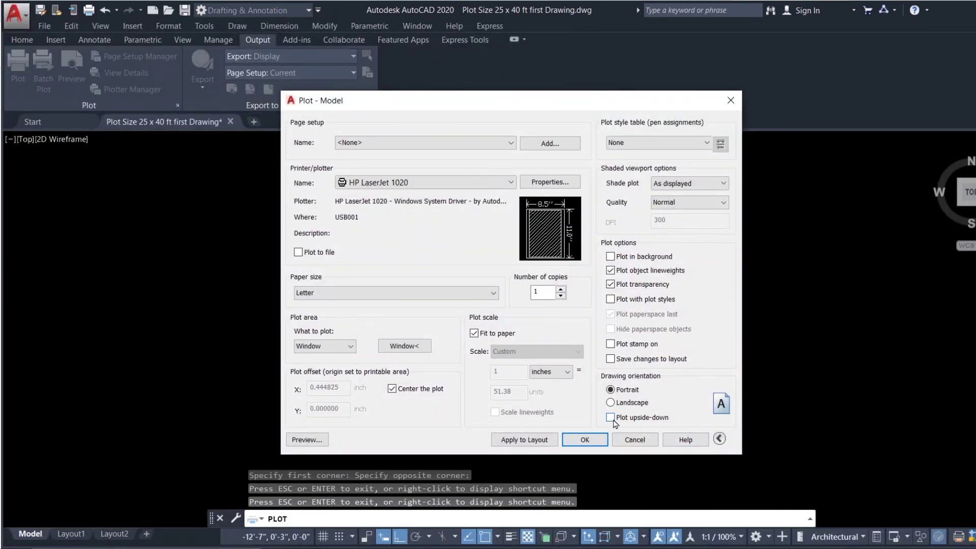
- Turn upside-down plotting on and back off, preview the upright portrait plan and close the preview
left_click(611, 420)
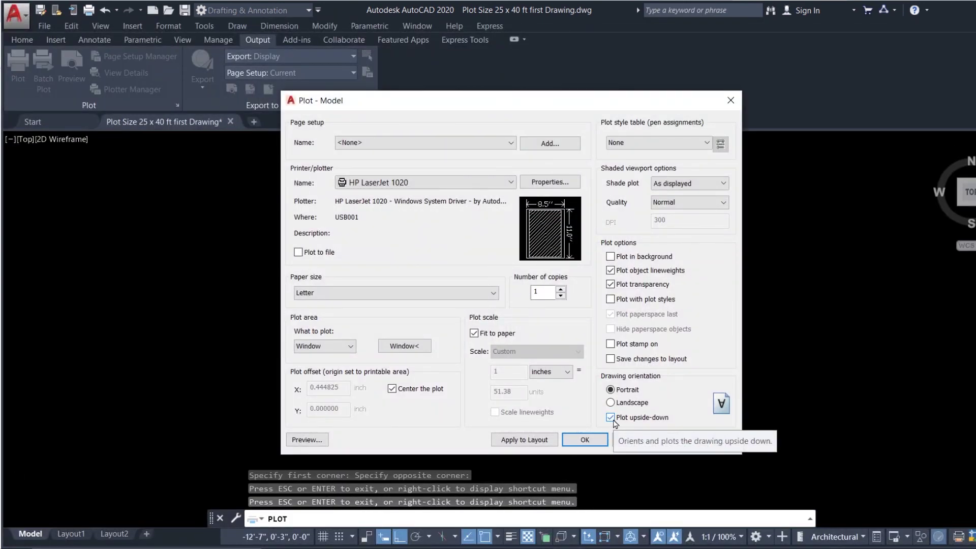
left_click(610, 418)
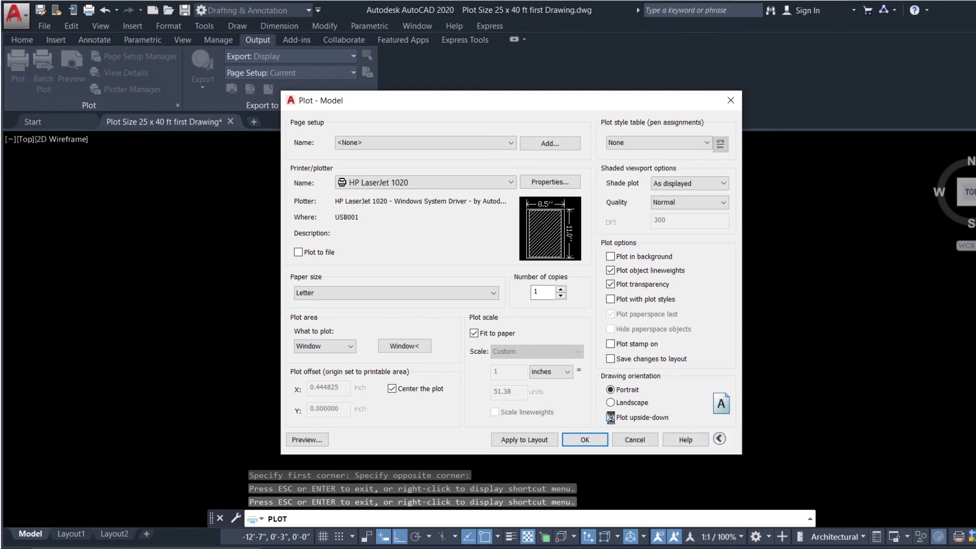
left_click(610, 418)
left_click(306, 439)
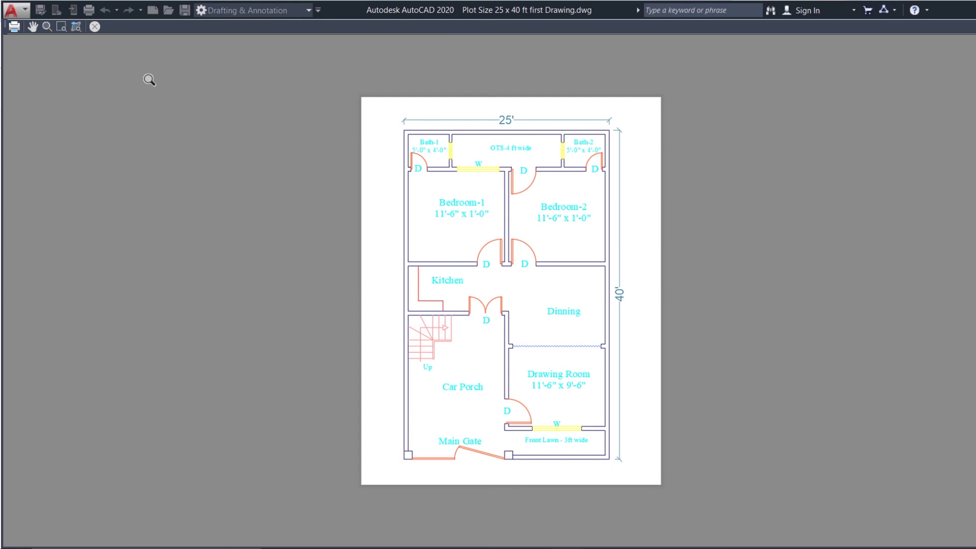
key("Escape")
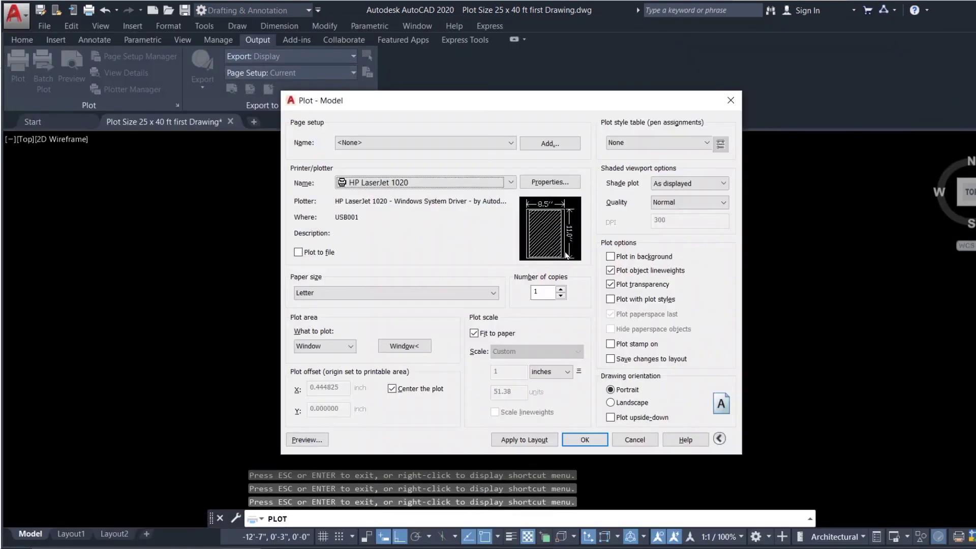